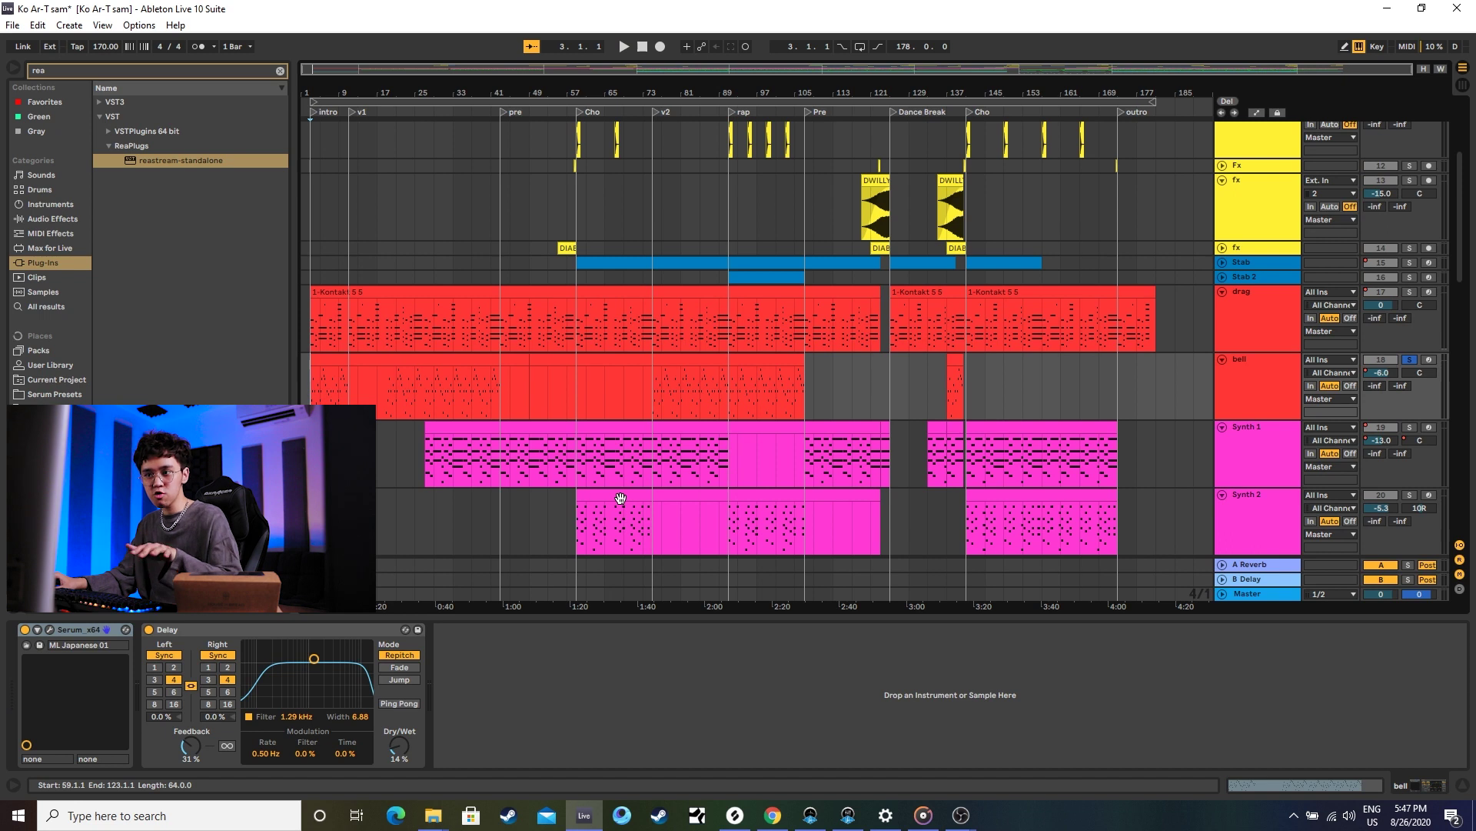
# Play the soloed bell track and view its Serum patch and the Echo Sound Works Grey V.1 preset list.
pyautogui.press('space')
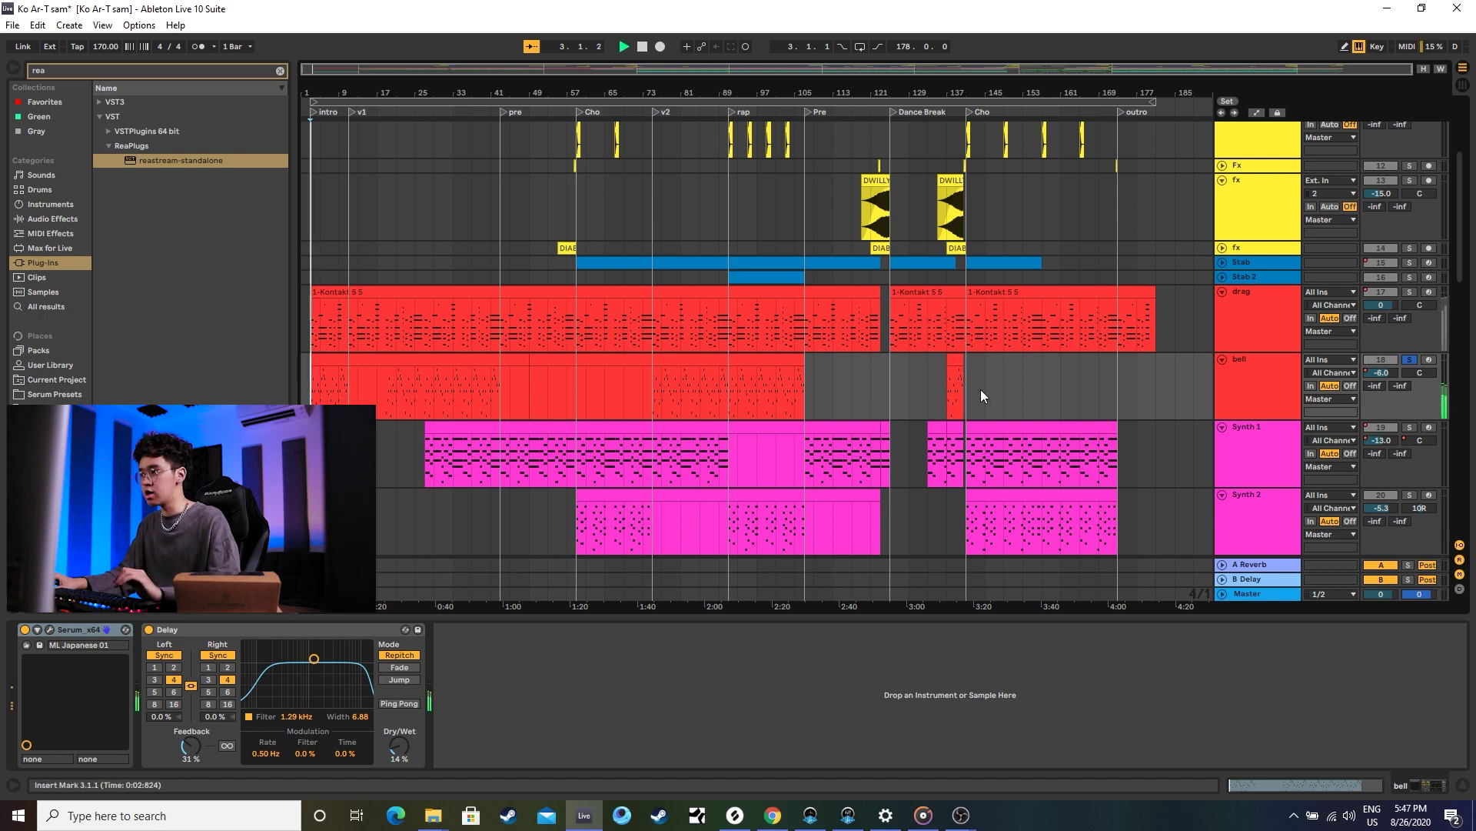
pyautogui.click(51, 630)
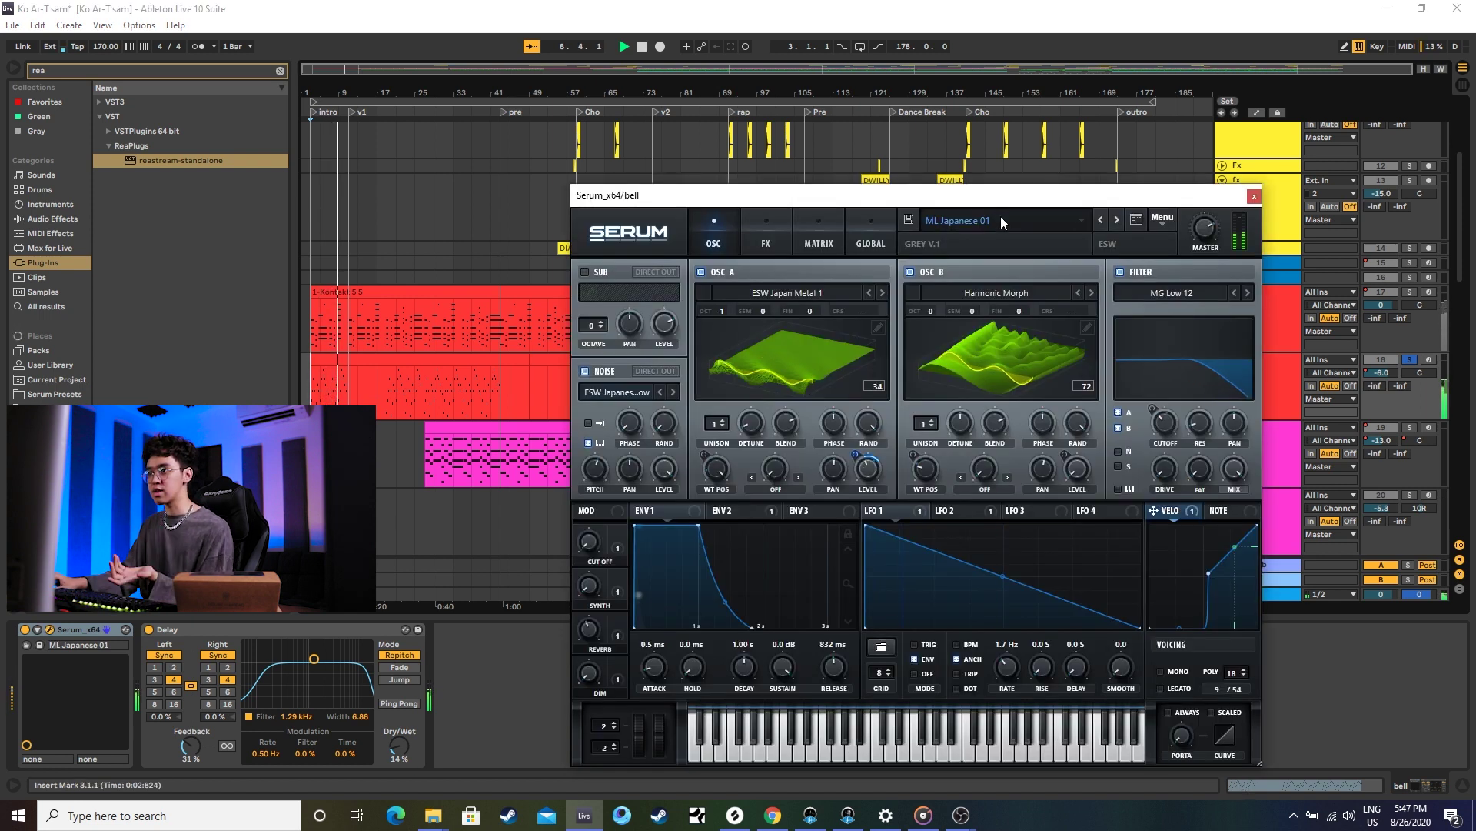
pyautogui.click(999, 217)
pyautogui.moveTo(1003, 275)
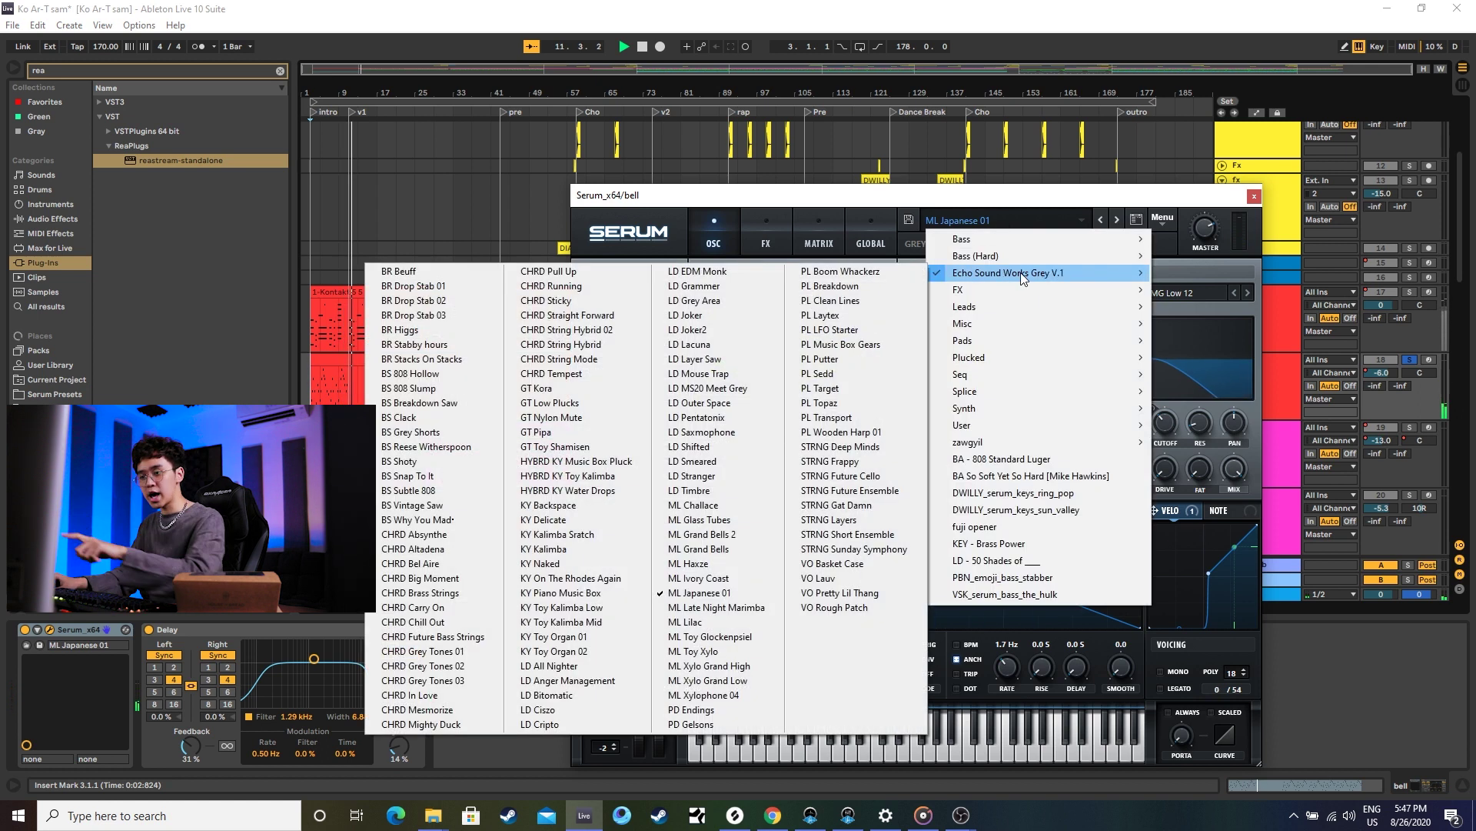
pyautogui.click(1312, 705)
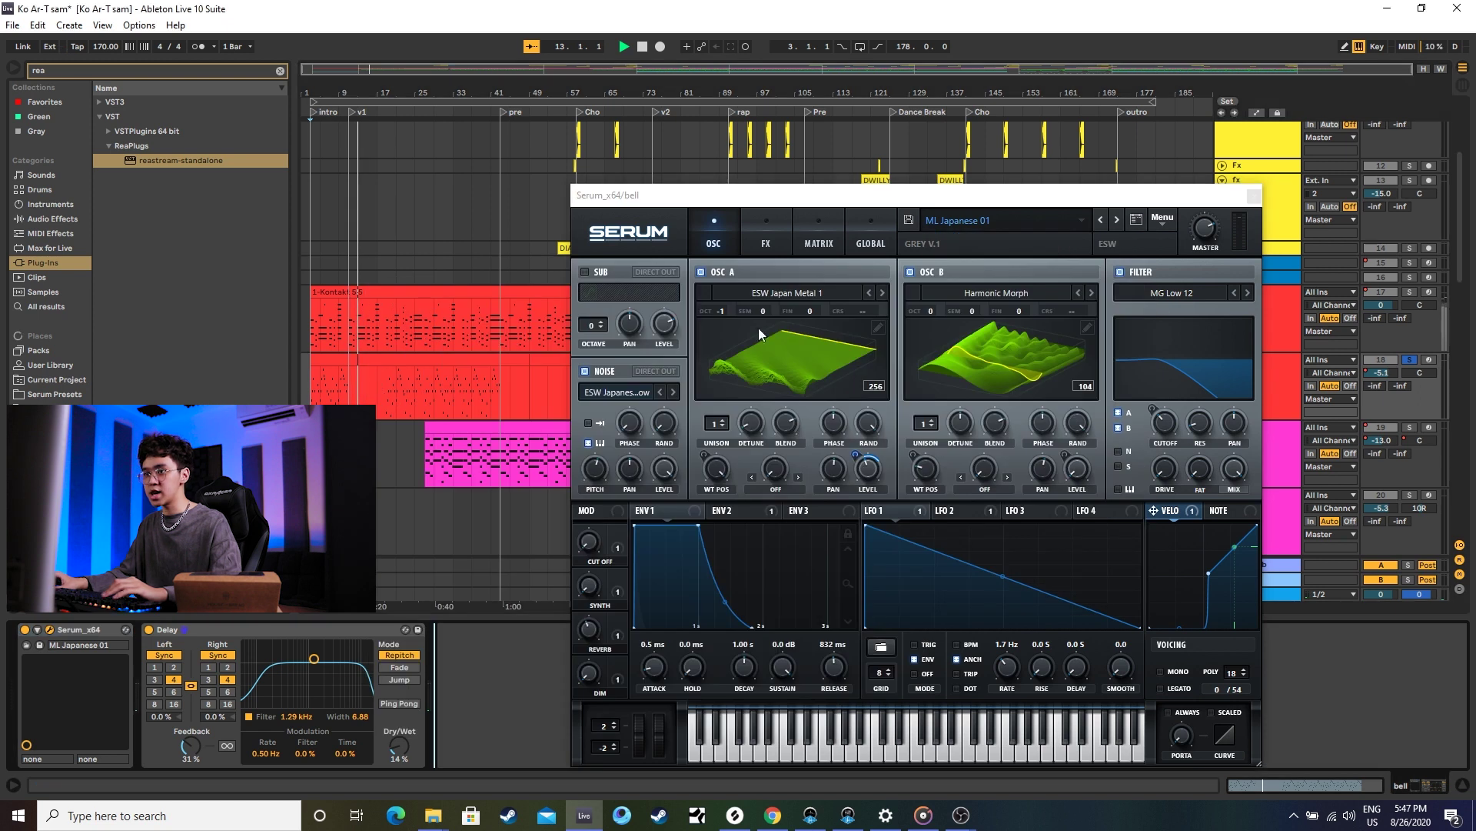
pyautogui.click(1255, 195)
pyautogui.press('space')
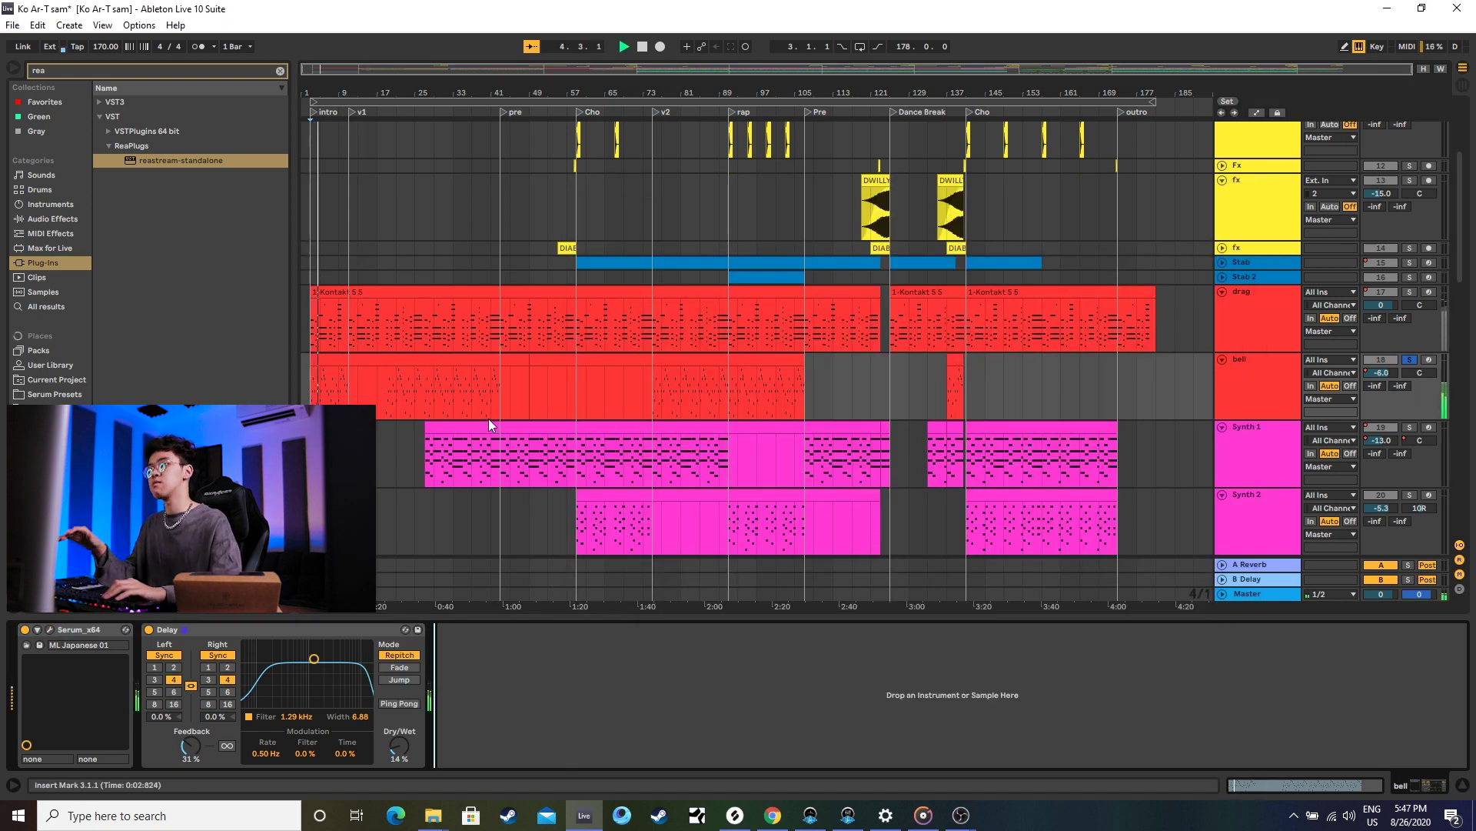
pyautogui.press('space')
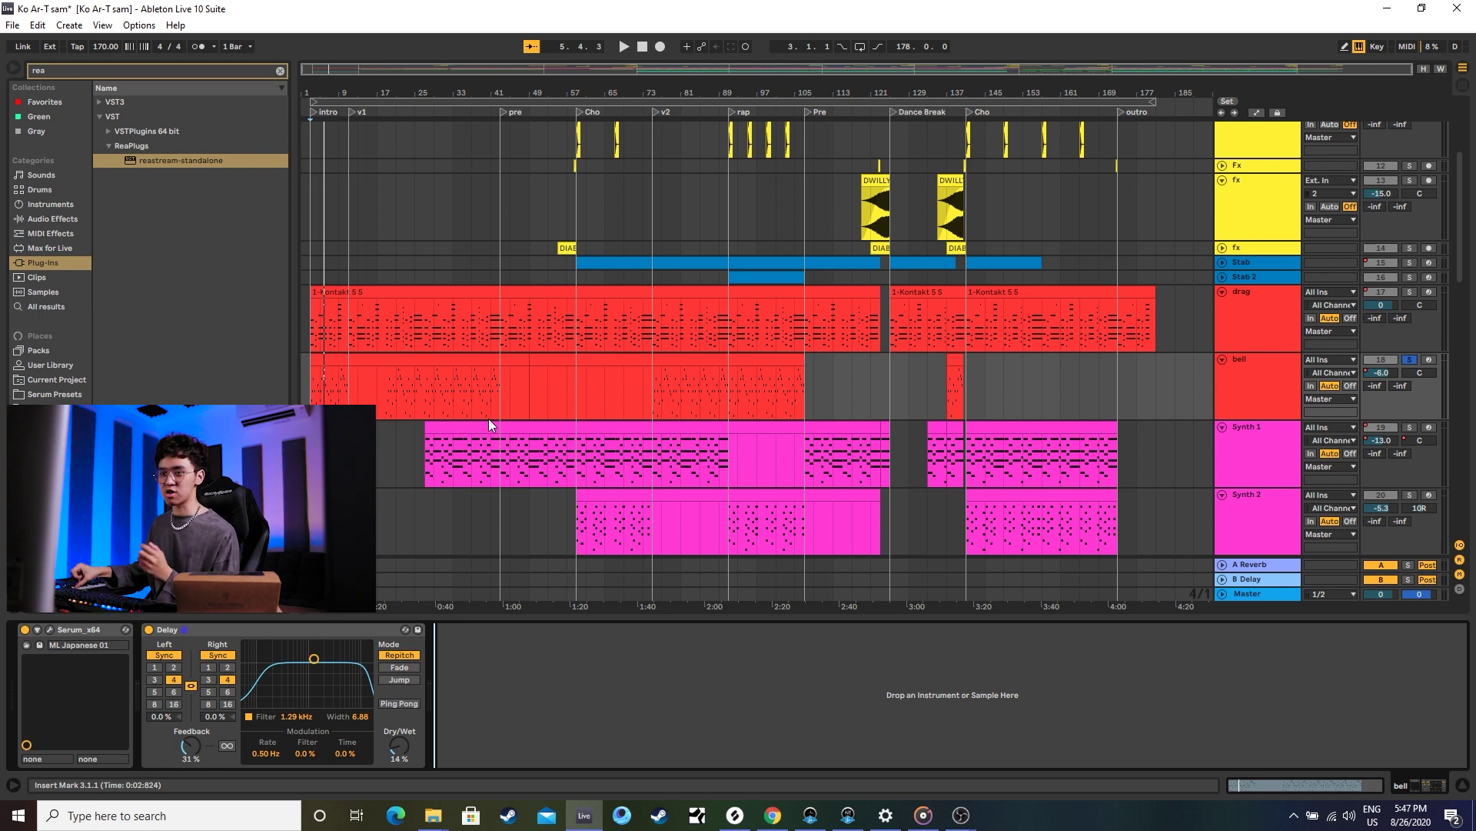
# Start playback from bar 11 at the v1 marker and unsolo the bell track to hear the full mix.
pyautogui.click(367, 402)
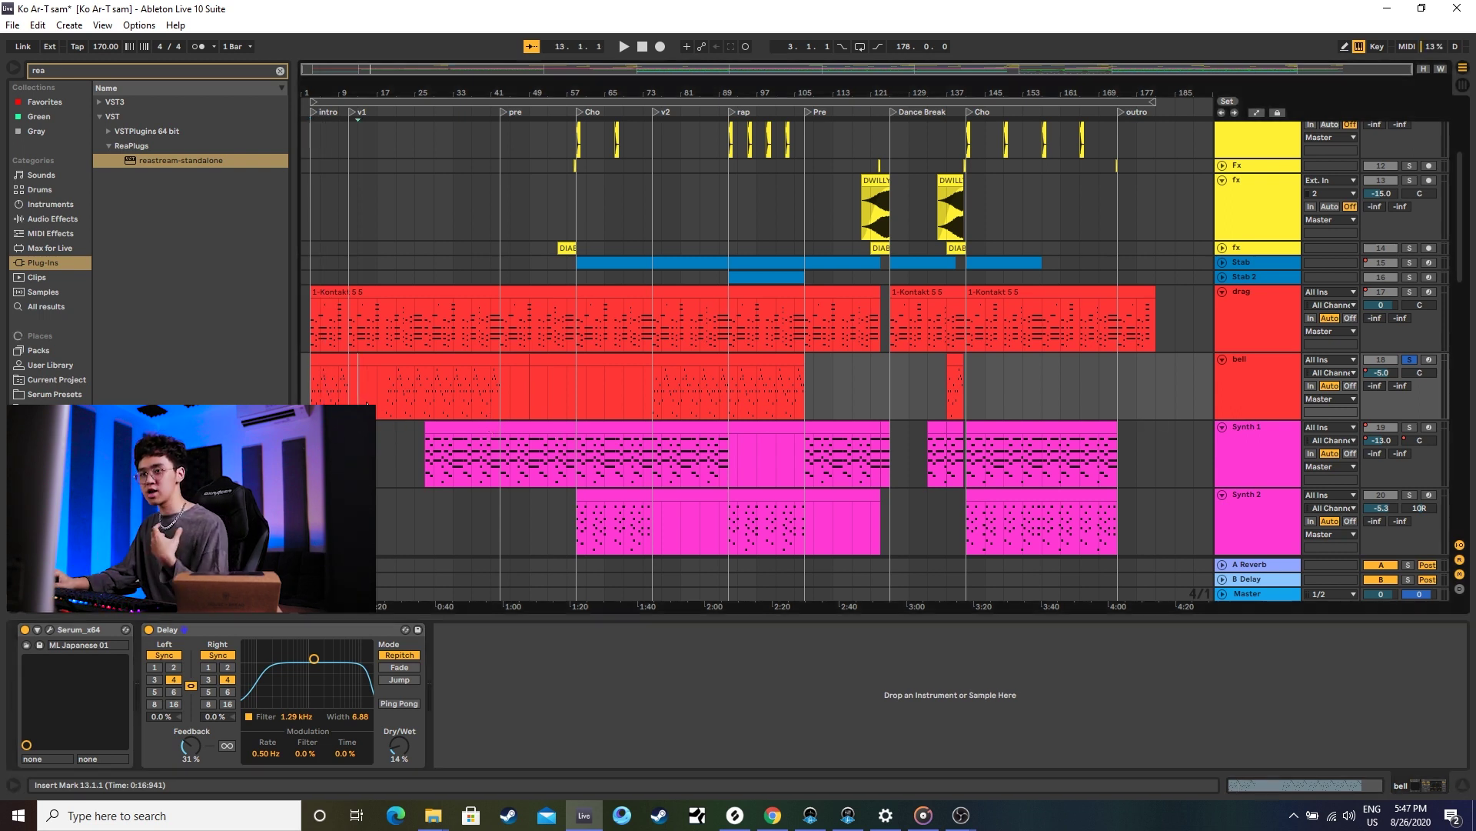
pyautogui.scroll(-2, 514, 436)
pyautogui.click(345, 348)
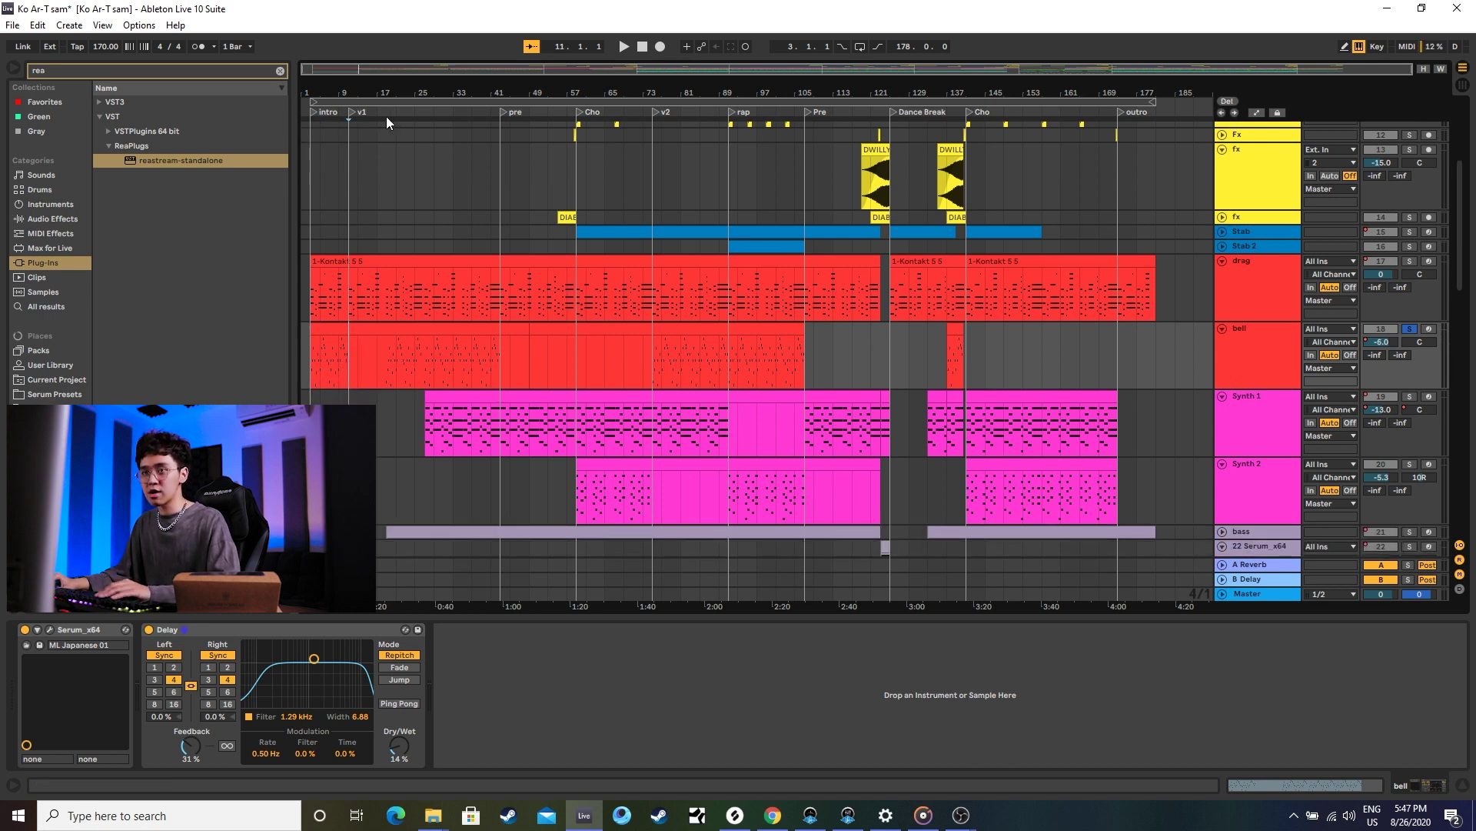
pyautogui.press('space')
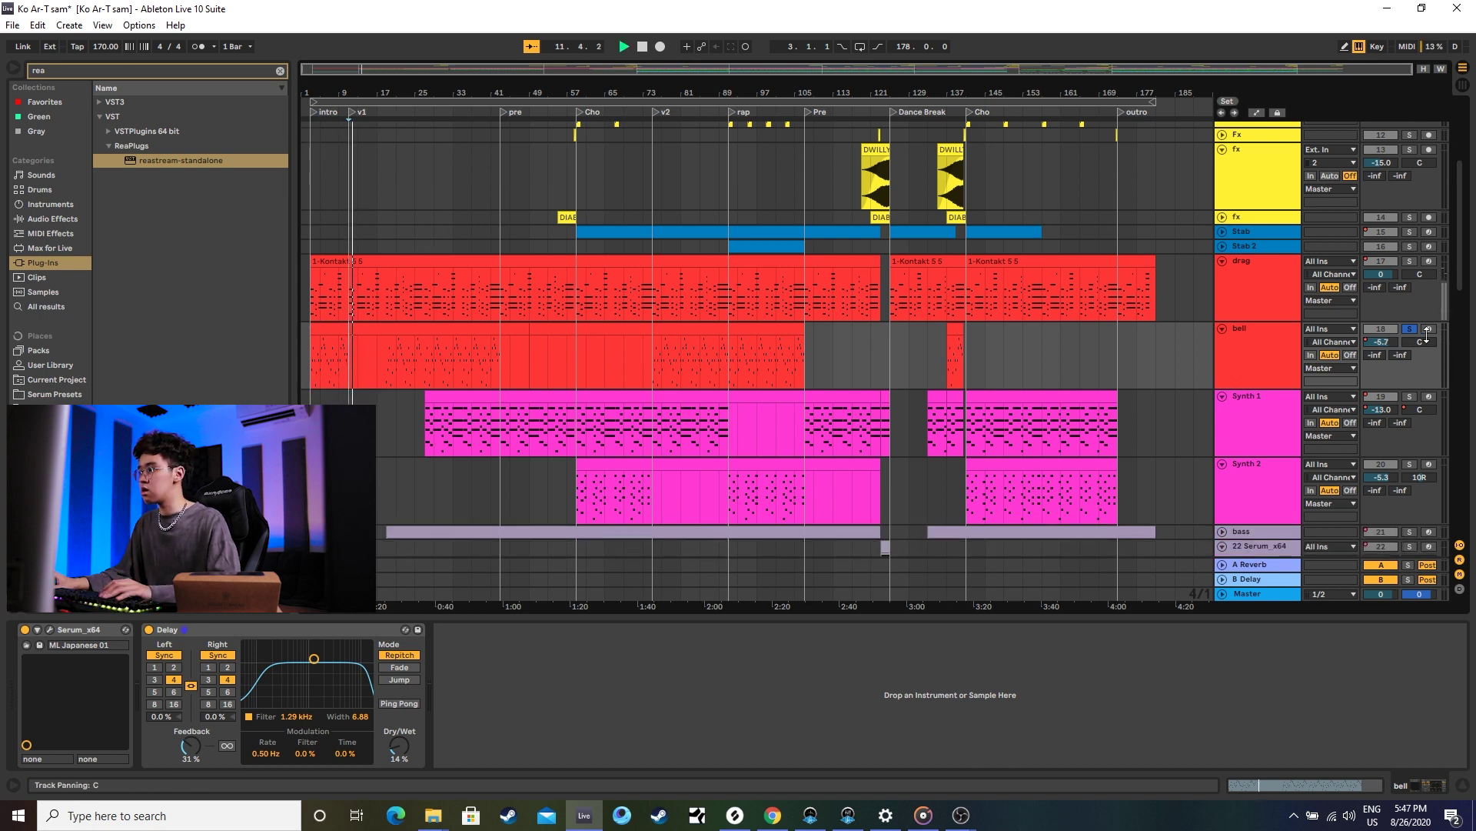
pyautogui.click(1412, 327)
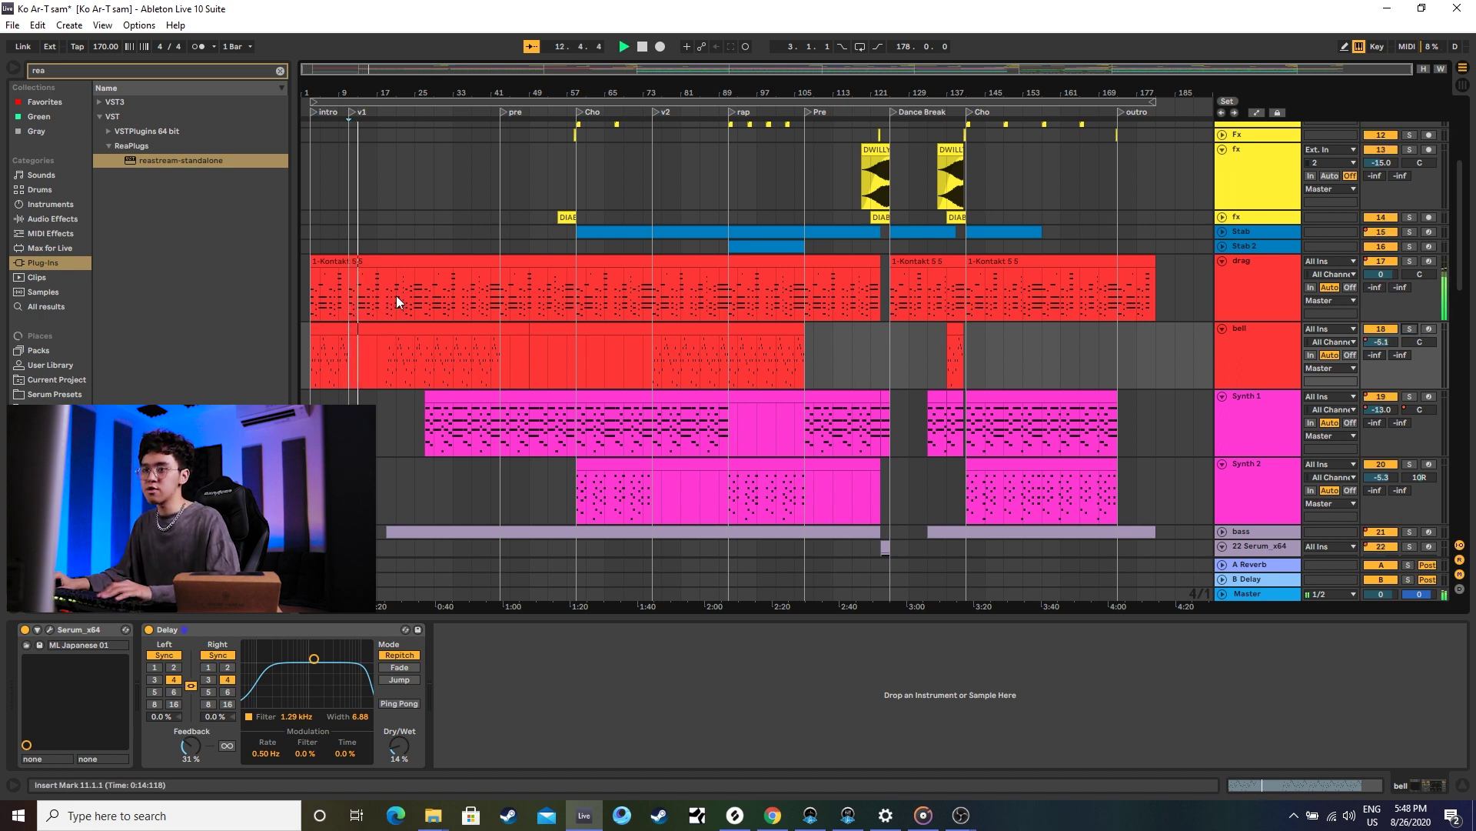
# Unfold the bass track to show its MIDI notes around the start of the bass part.
pyautogui.scroll(-3, 406, 300)
pyautogui.click(1223, 423)
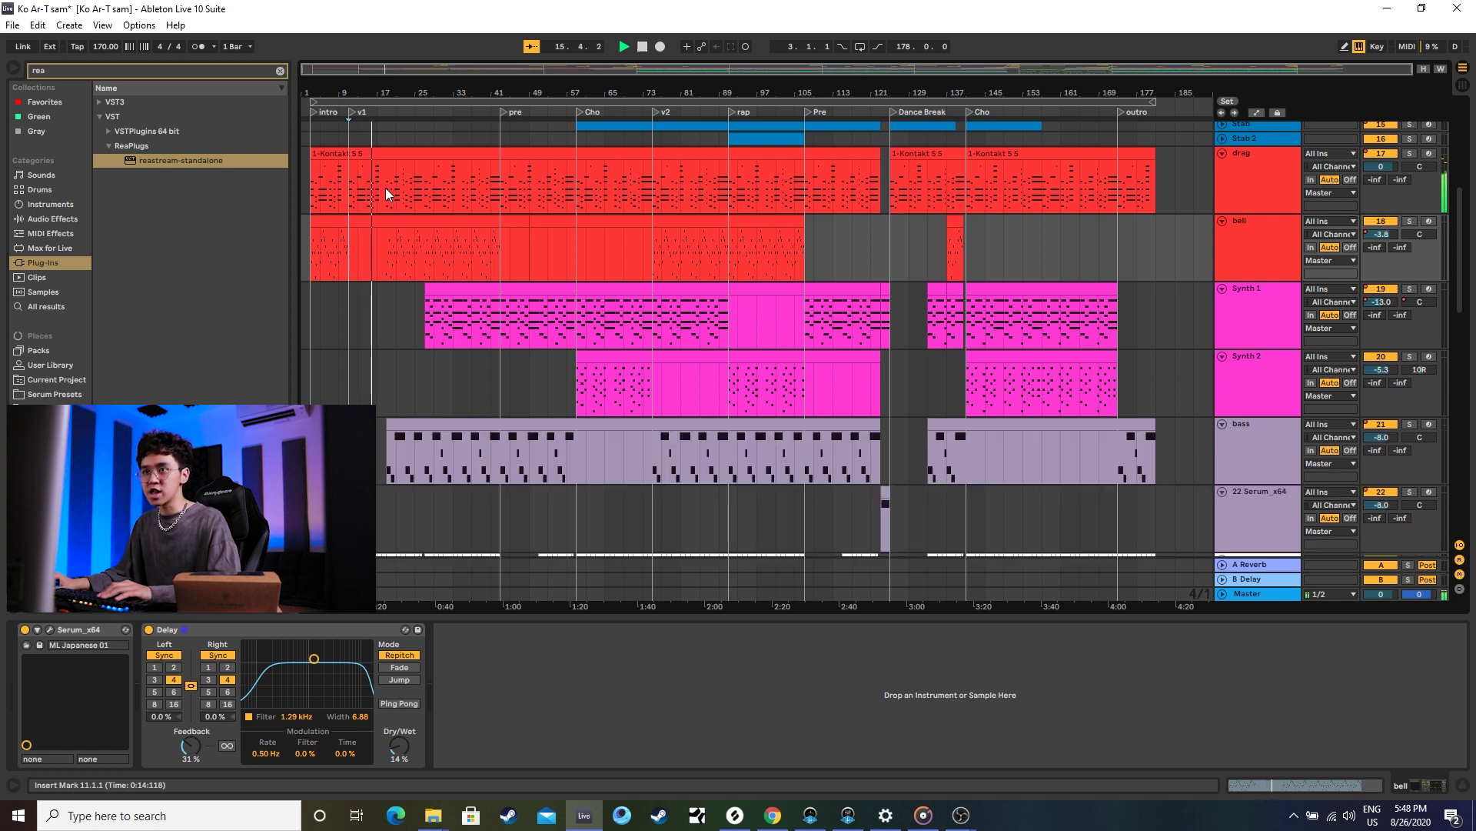
pyautogui.moveTo(389, 86); pyautogui.dragTo(392, 450)
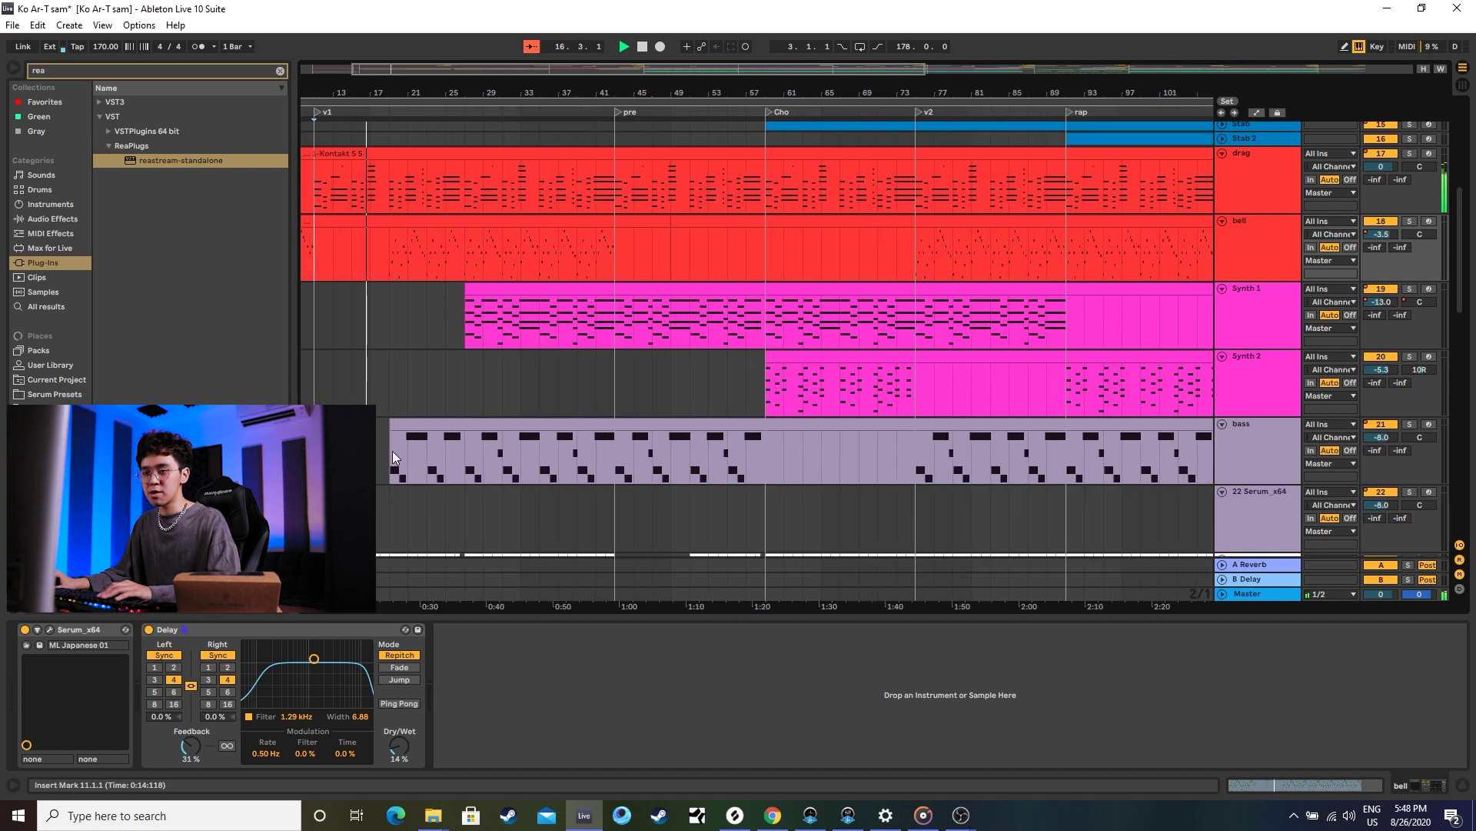
# Show the bass track's devices, stop playback and inspect its Serum patch.
pyautogui.click(1275, 454)
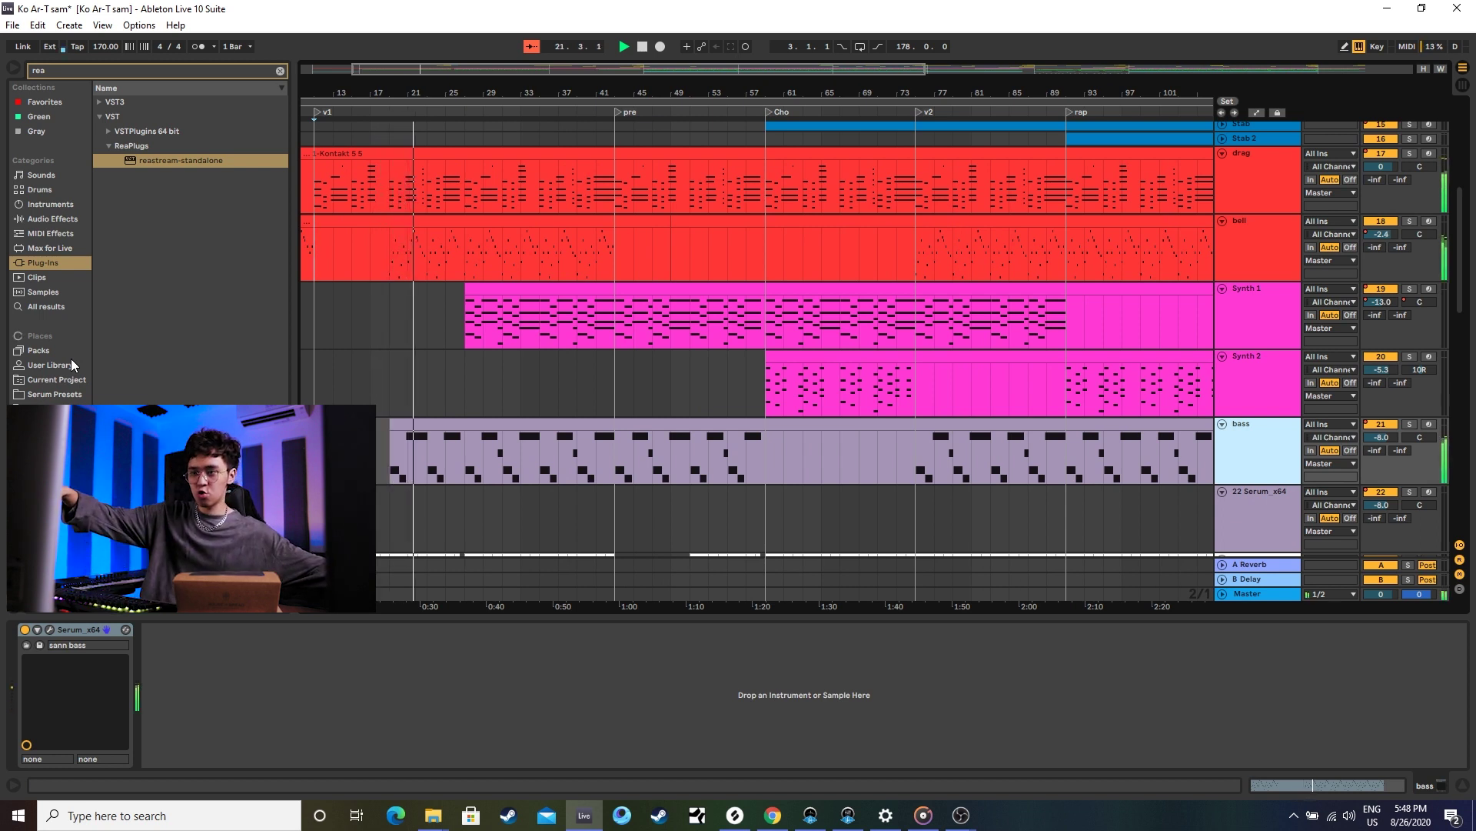
pyautogui.press('space')
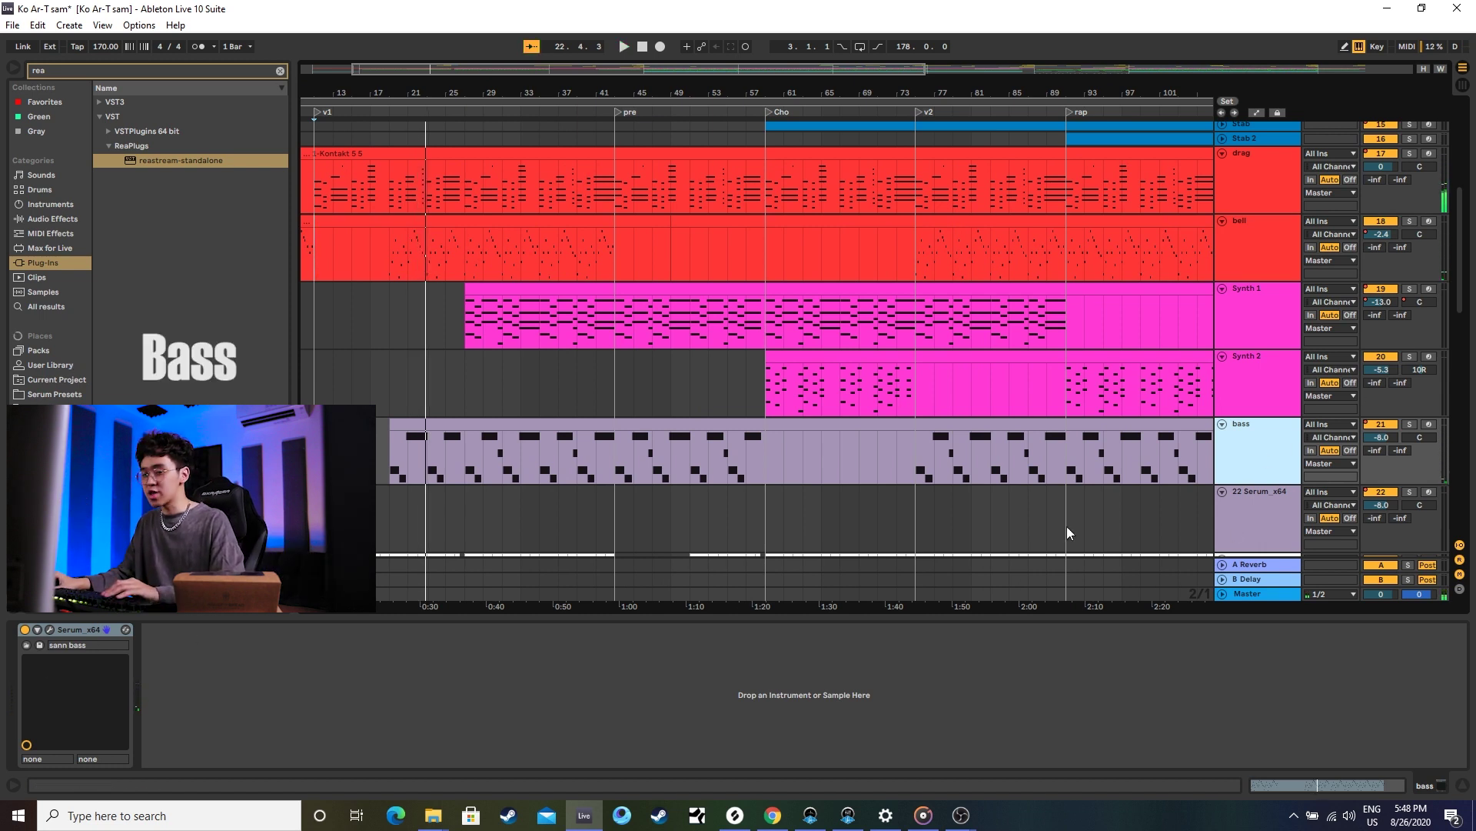
pyautogui.click(49, 628)
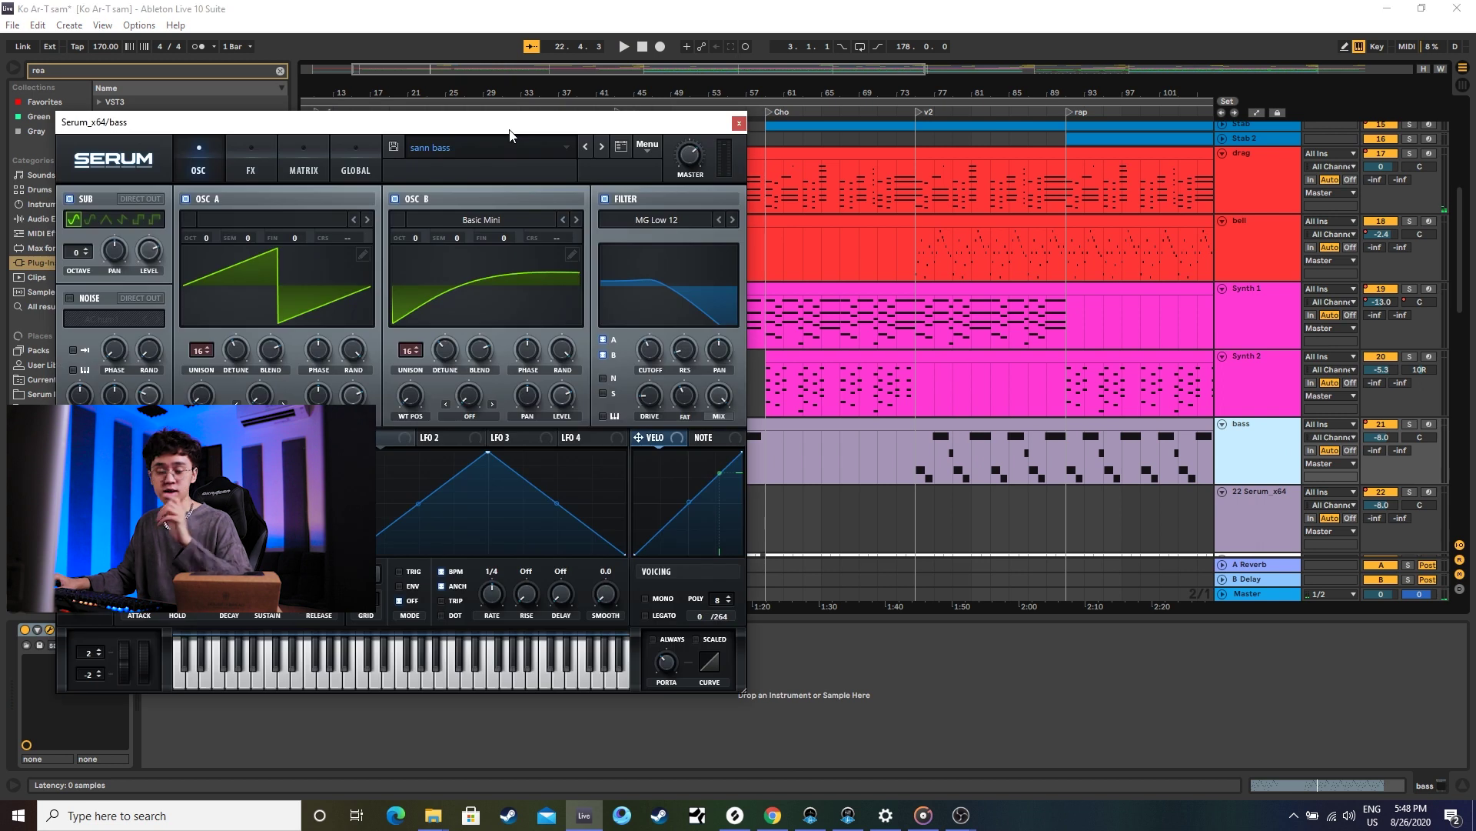
pyautogui.click(740, 125)
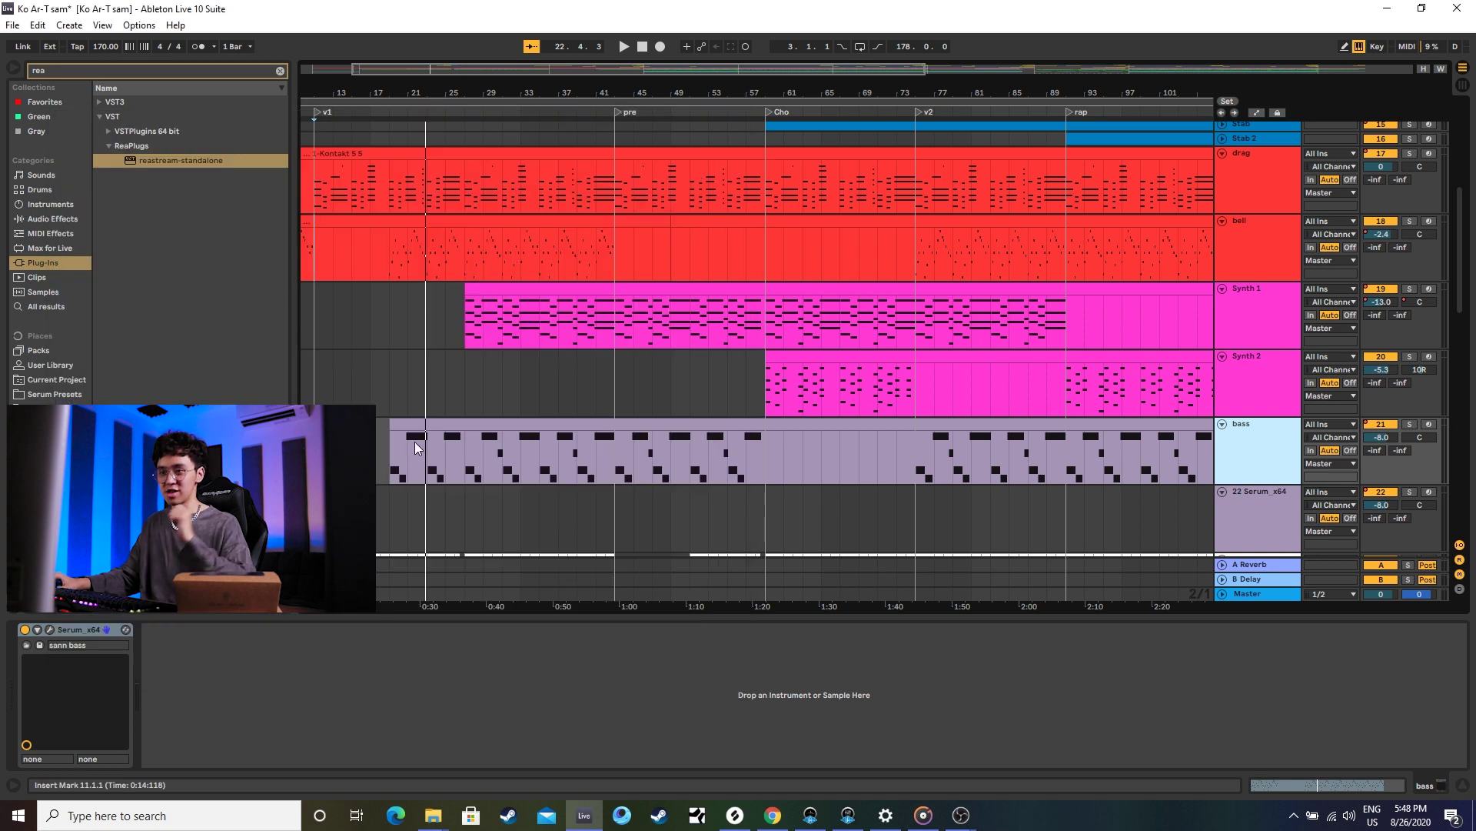
# Play the arrangement from bar 25 and view Synth 1's Serum patch.
pyautogui.click(450, 349)
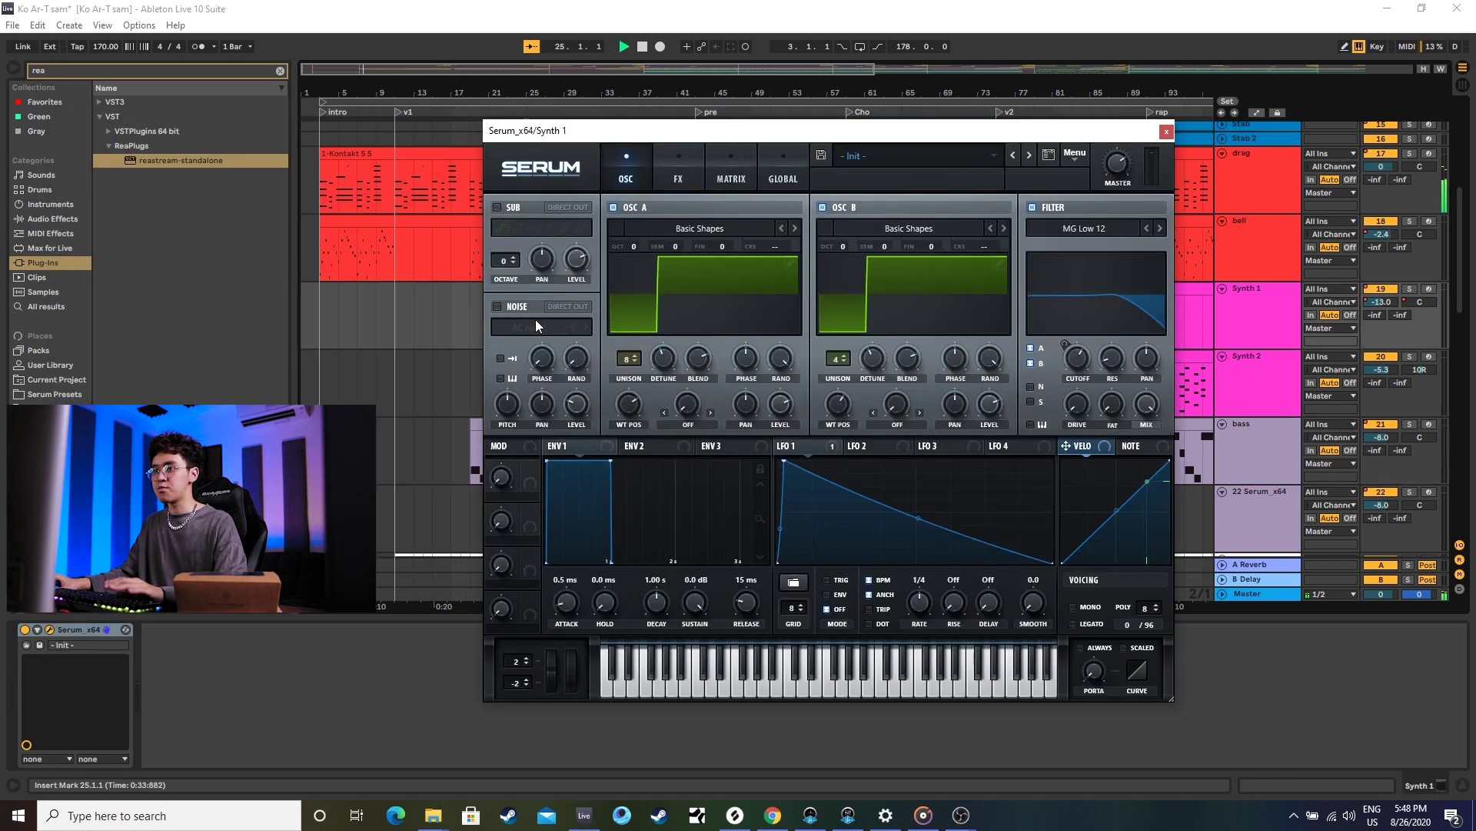
pyautogui.press('space')
pyautogui.click(1167, 132)
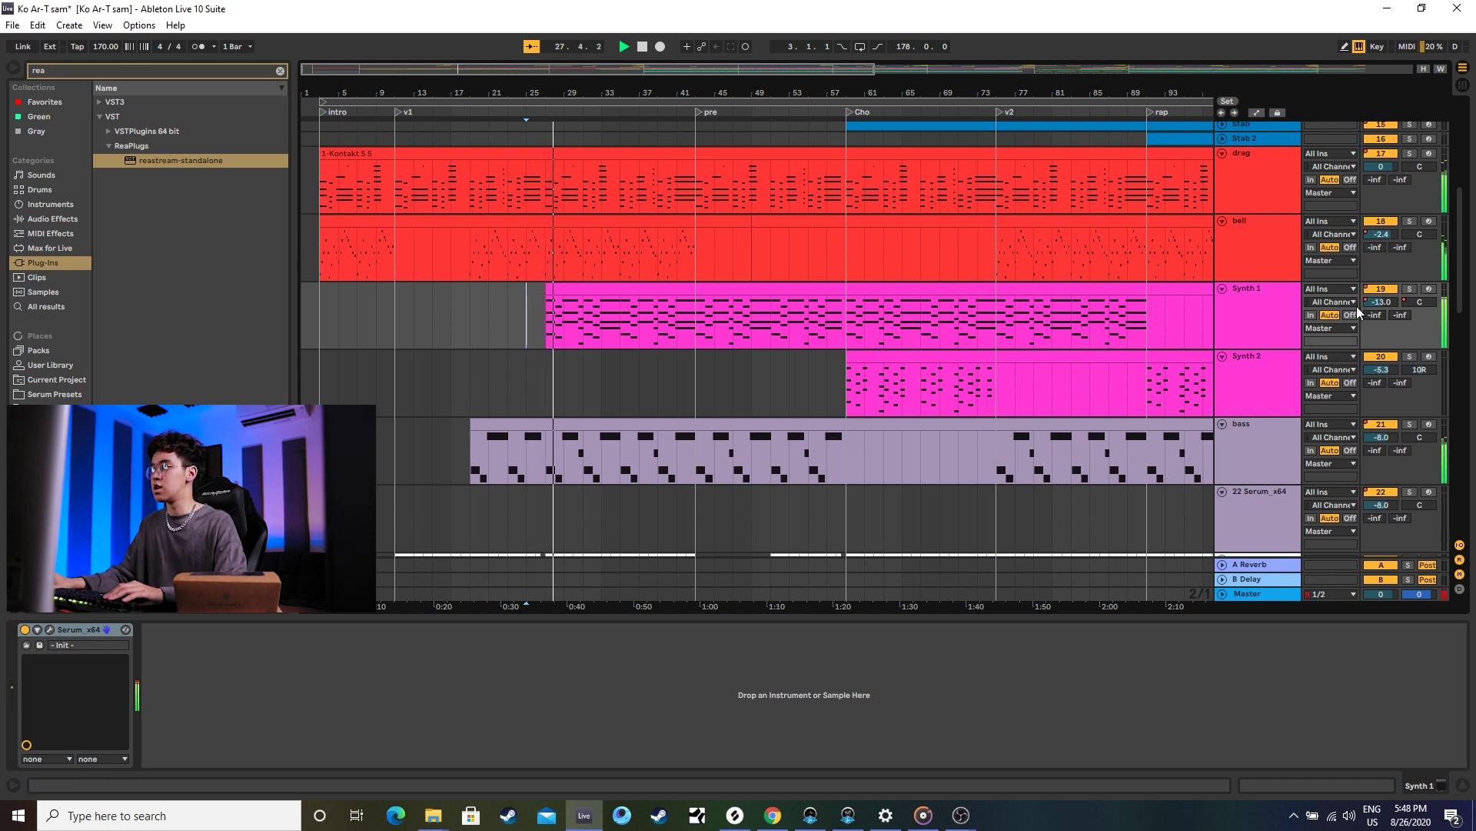
# Solo Synth 1 and play it from the start of its clip at bar 27.
pyautogui.press('space')
pyautogui.click(544, 314)
pyautogui.click(1411, 289)
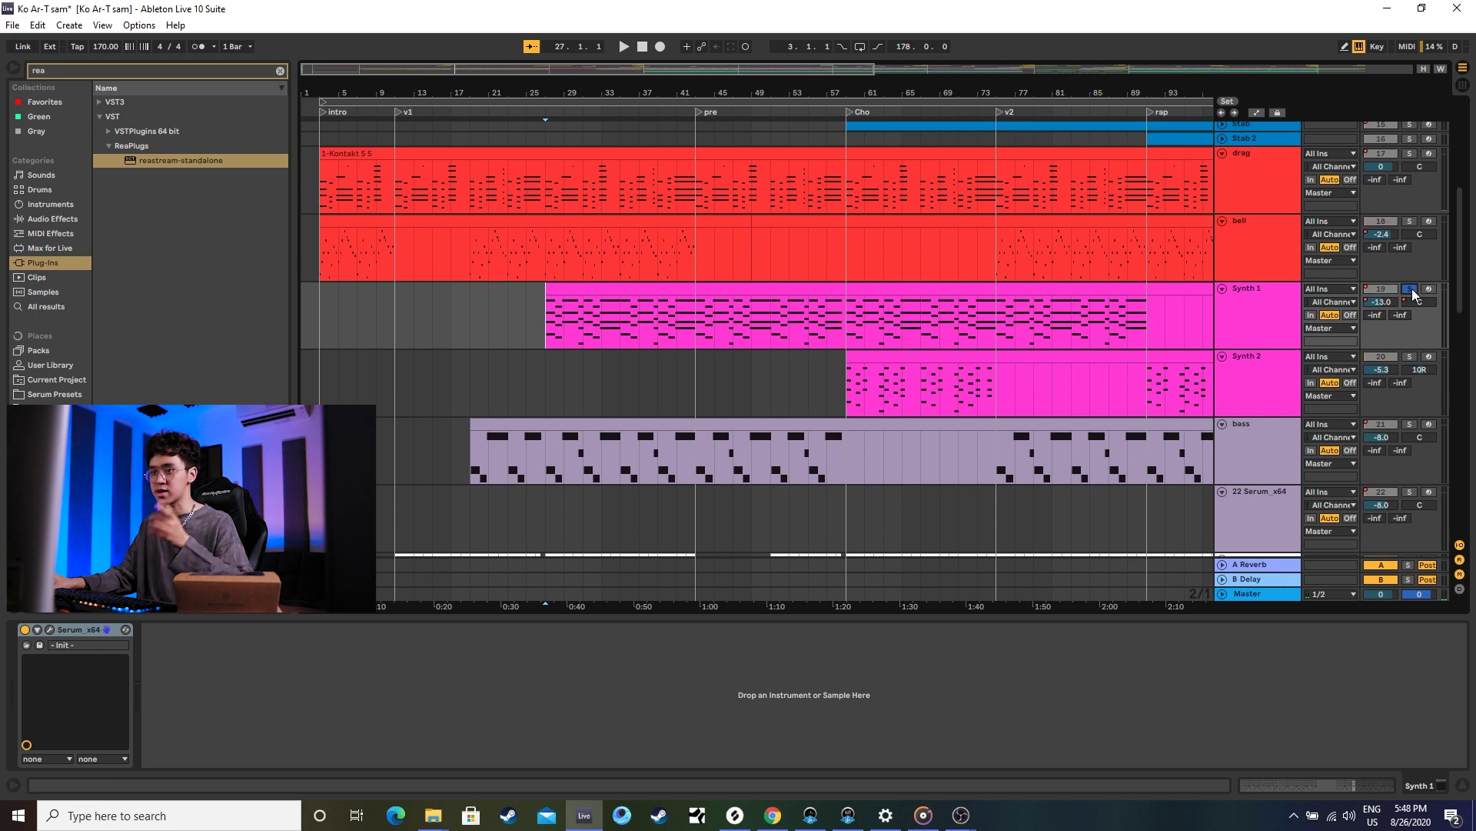
pyautogui.press('space')
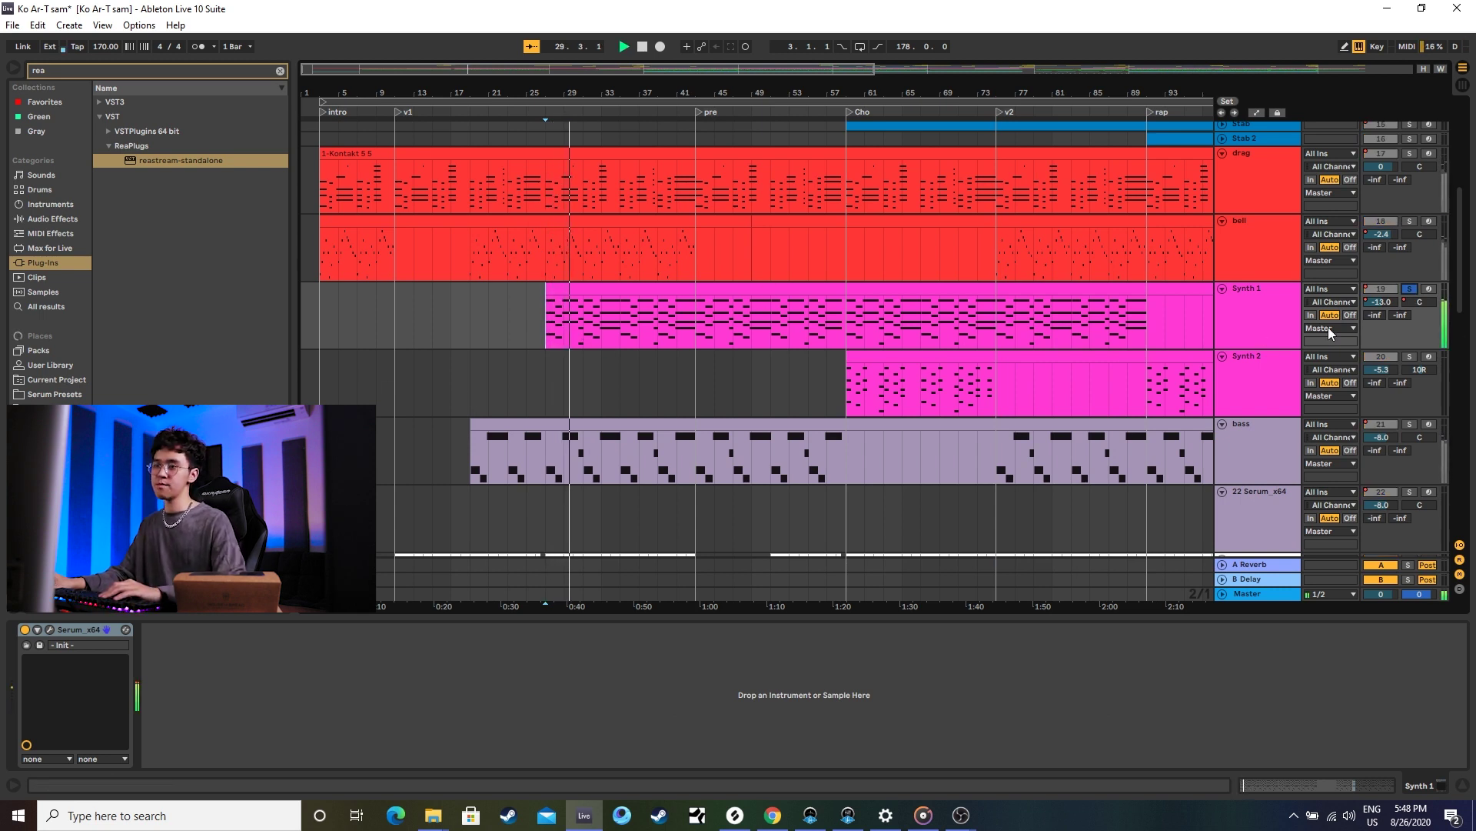
# In Synth 1's Serum, bypass LFO 1's modulation of the filter cutoff and play the synth without it.
pyautogui.click(49, 629)
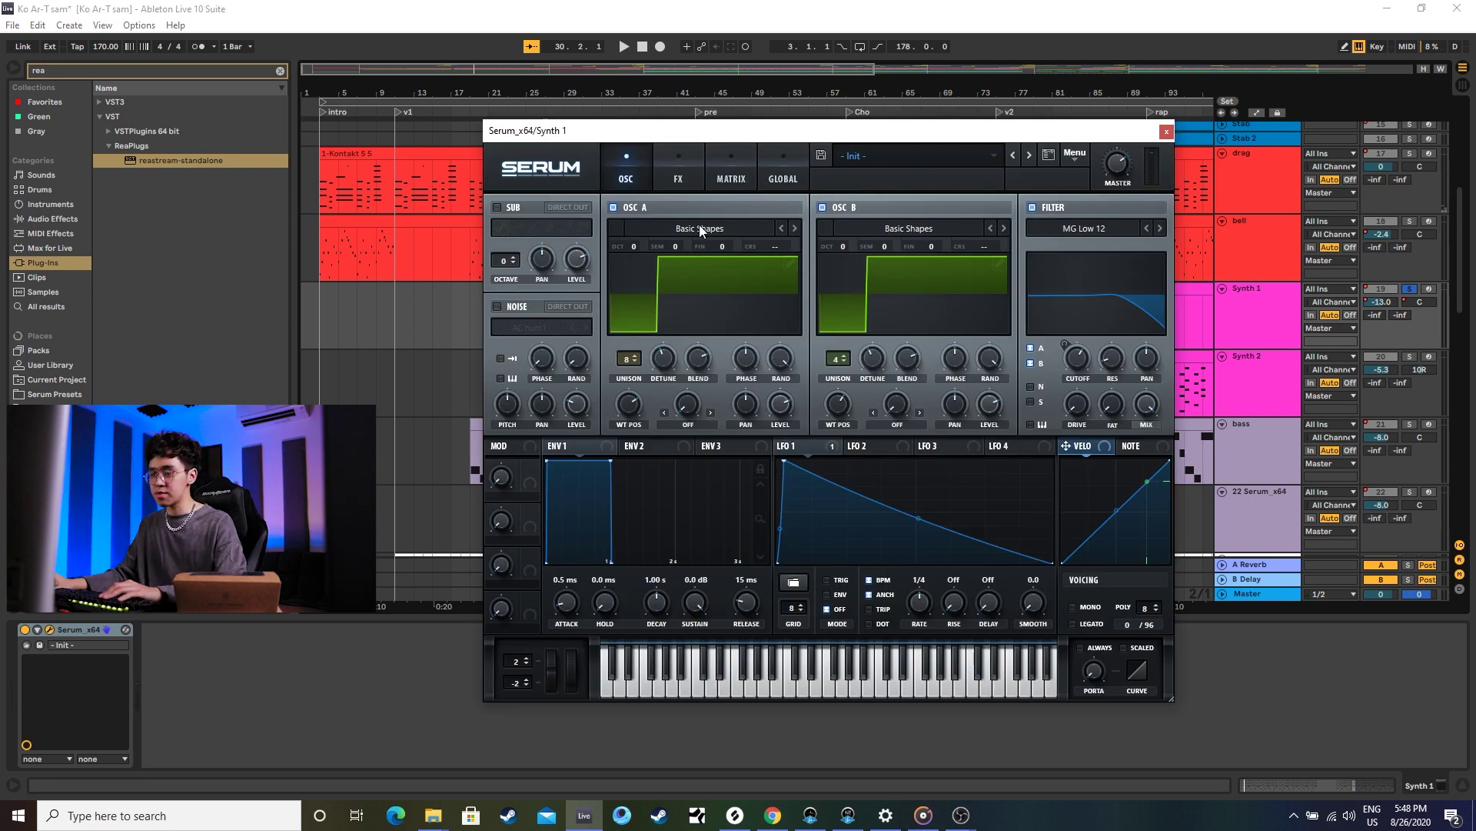
pyautogui.moveTo(628, 416)
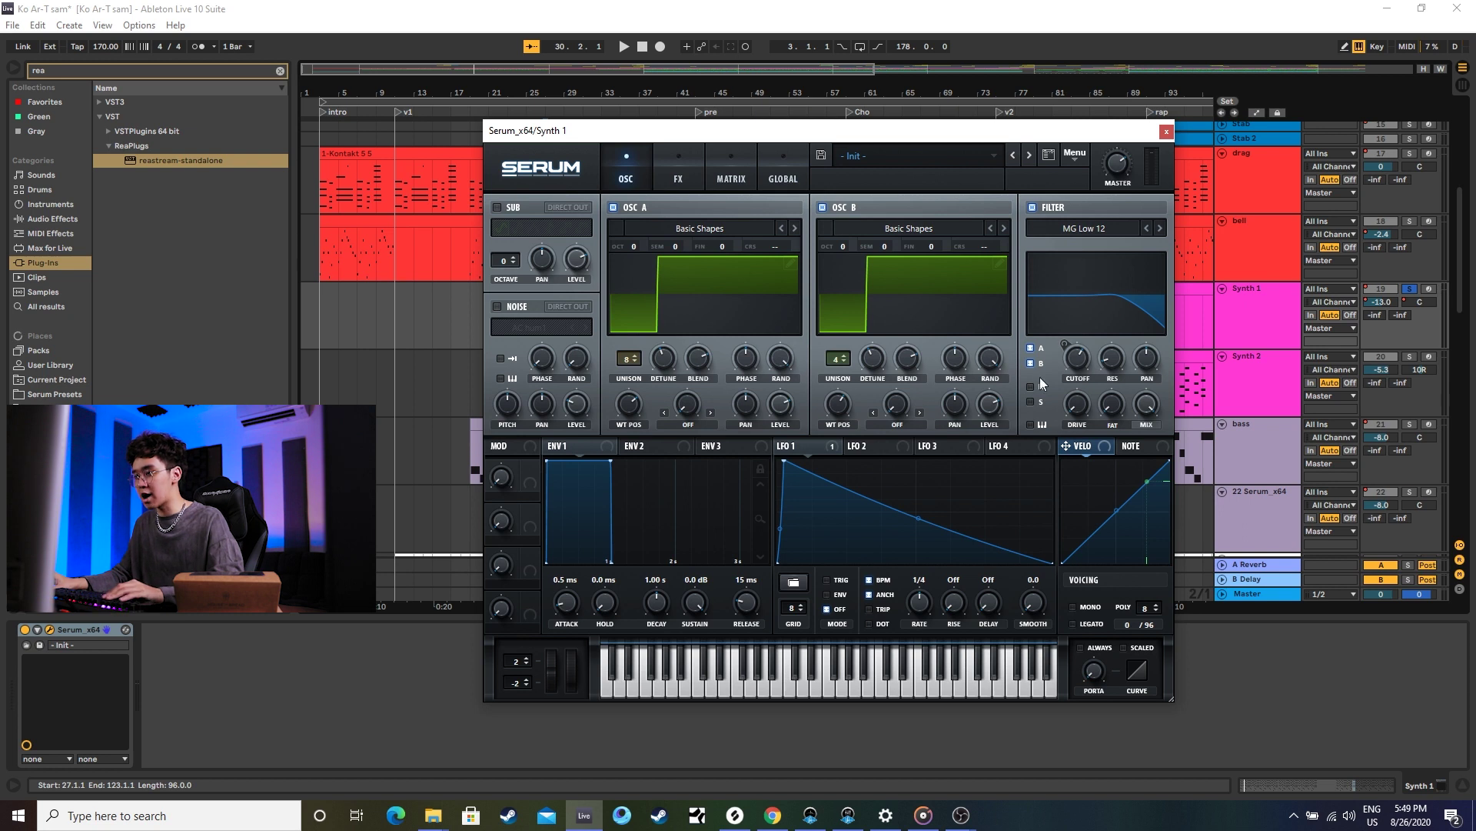
pyautogui.rightClick(1081, 365)
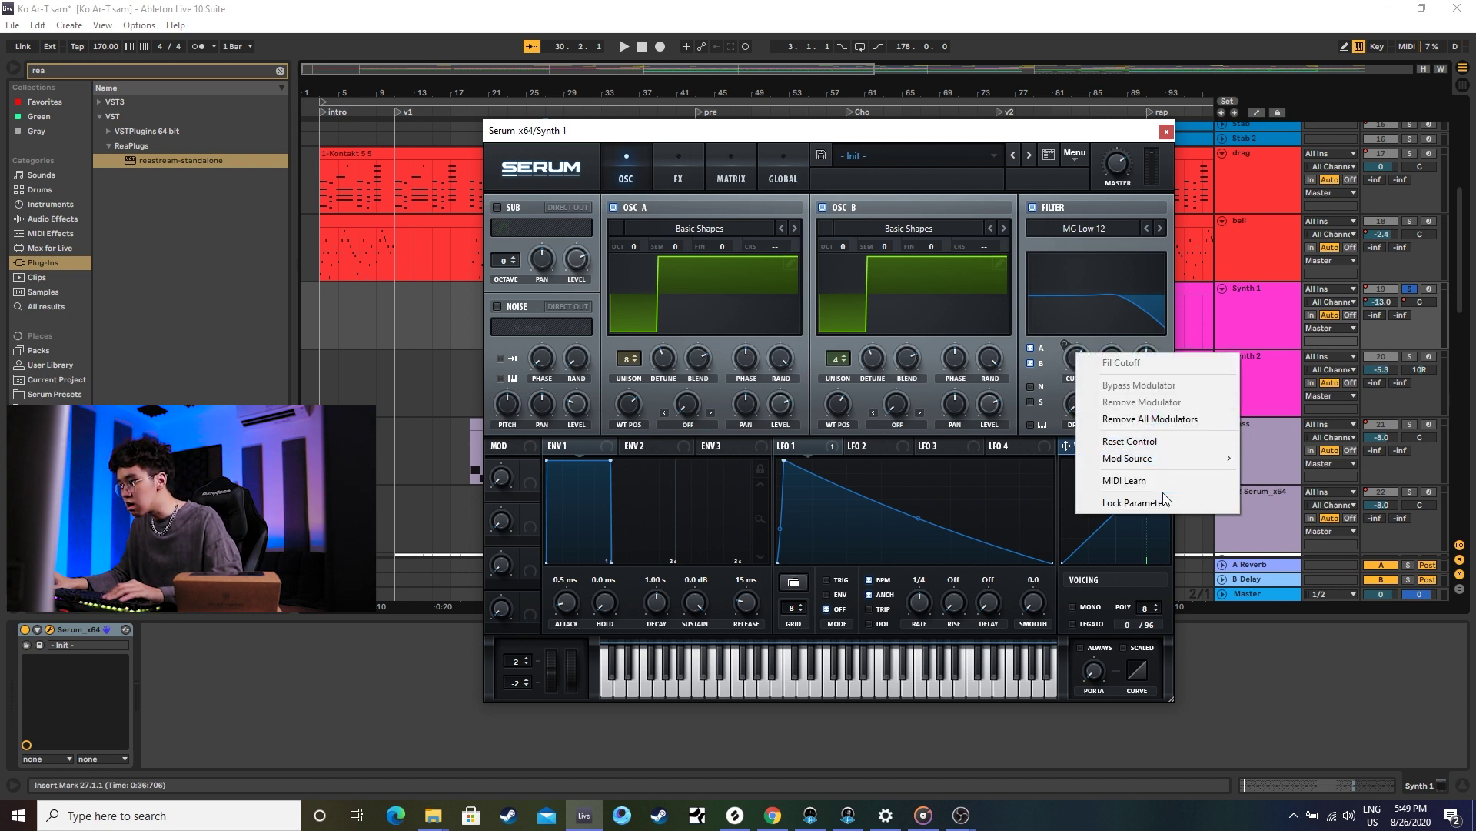
pyautogui.rightClick(814, 446)
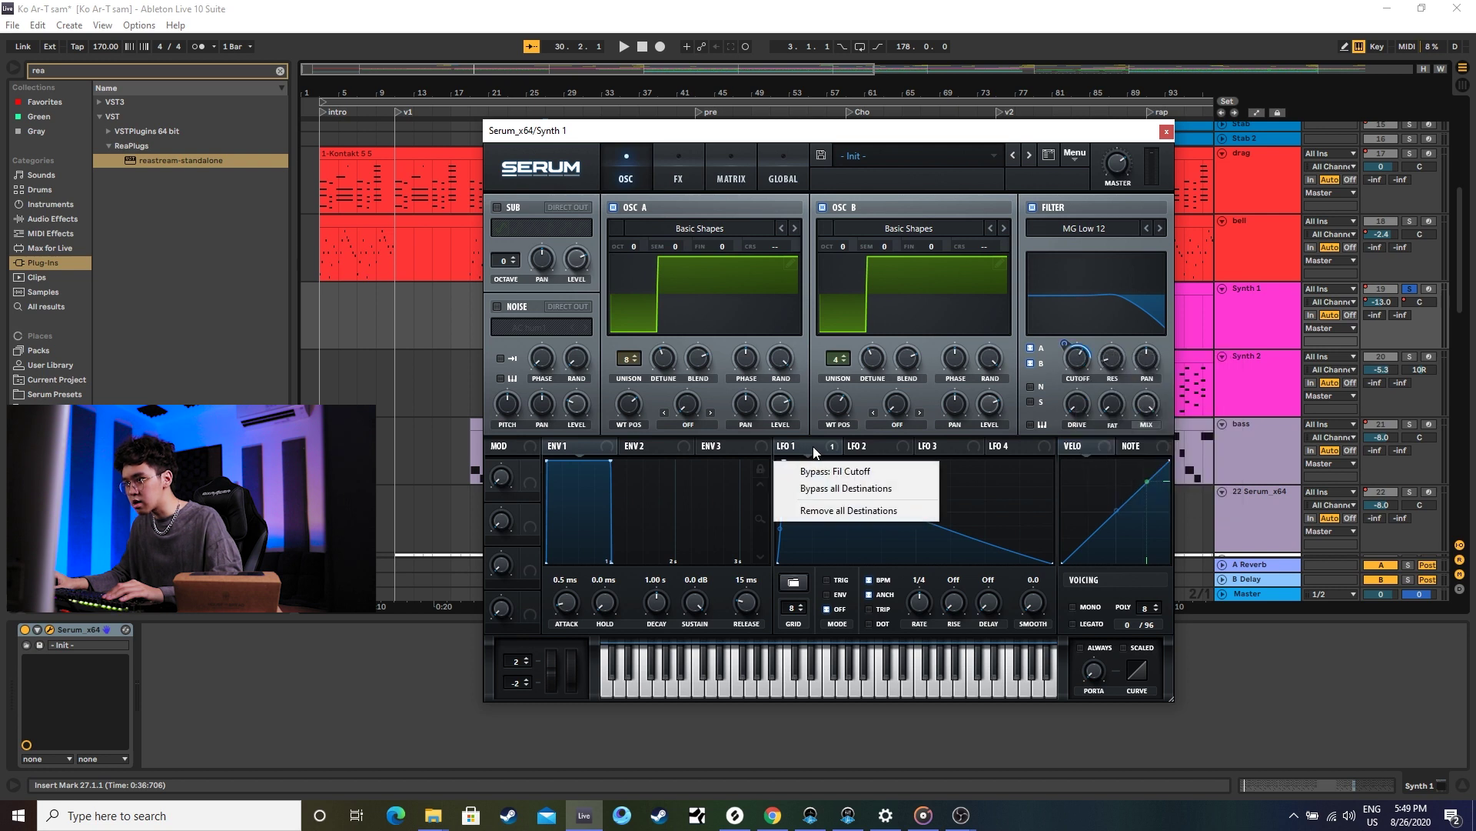
pyautogui.click(878, 472)
pyautogui.press('space')
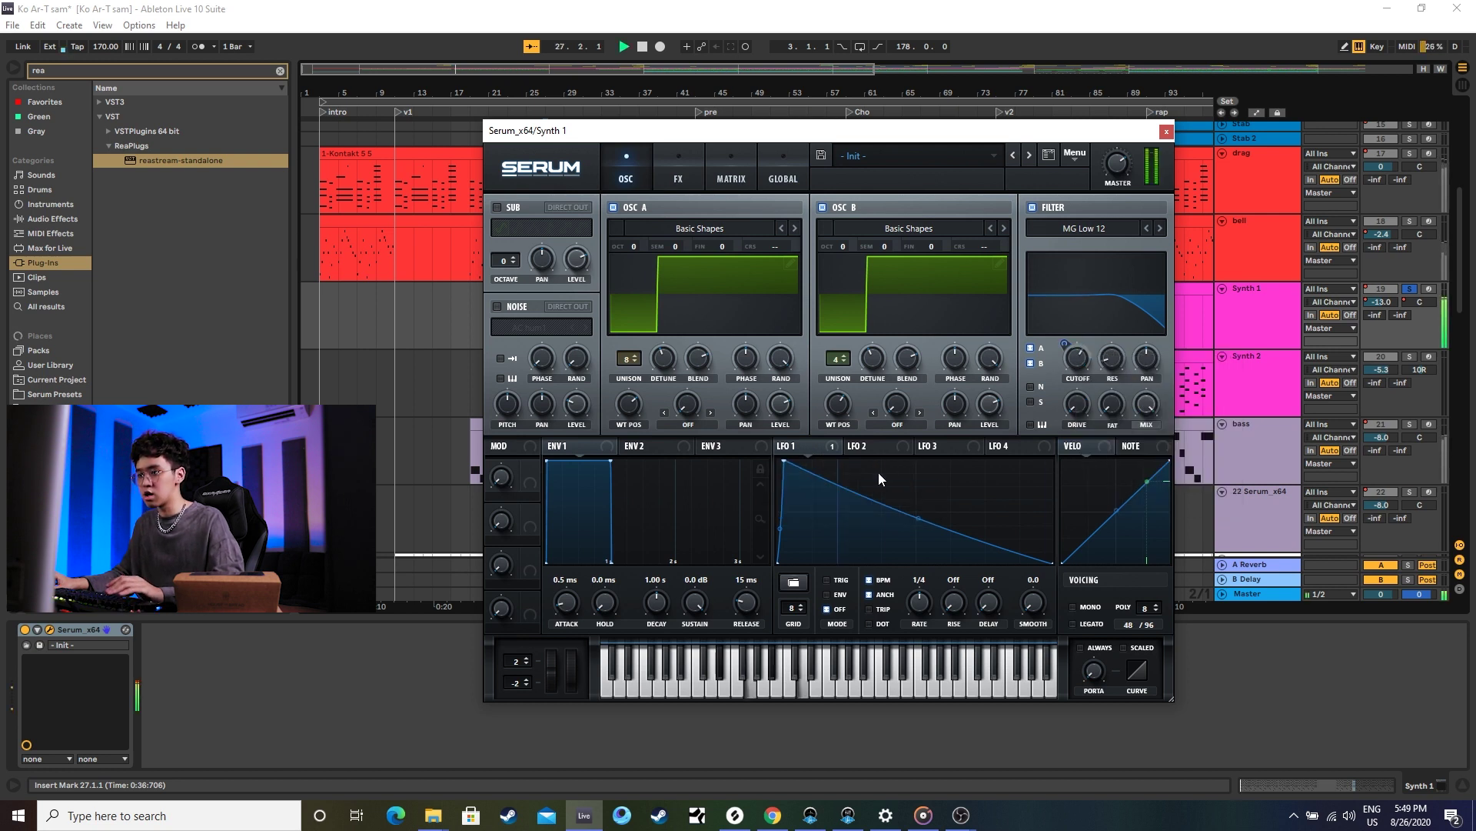
# Reactivate LFO 1's modulation of the filter cutoff and close Synth 1's Serum window.
pyautogui.rightClick(828, 448)
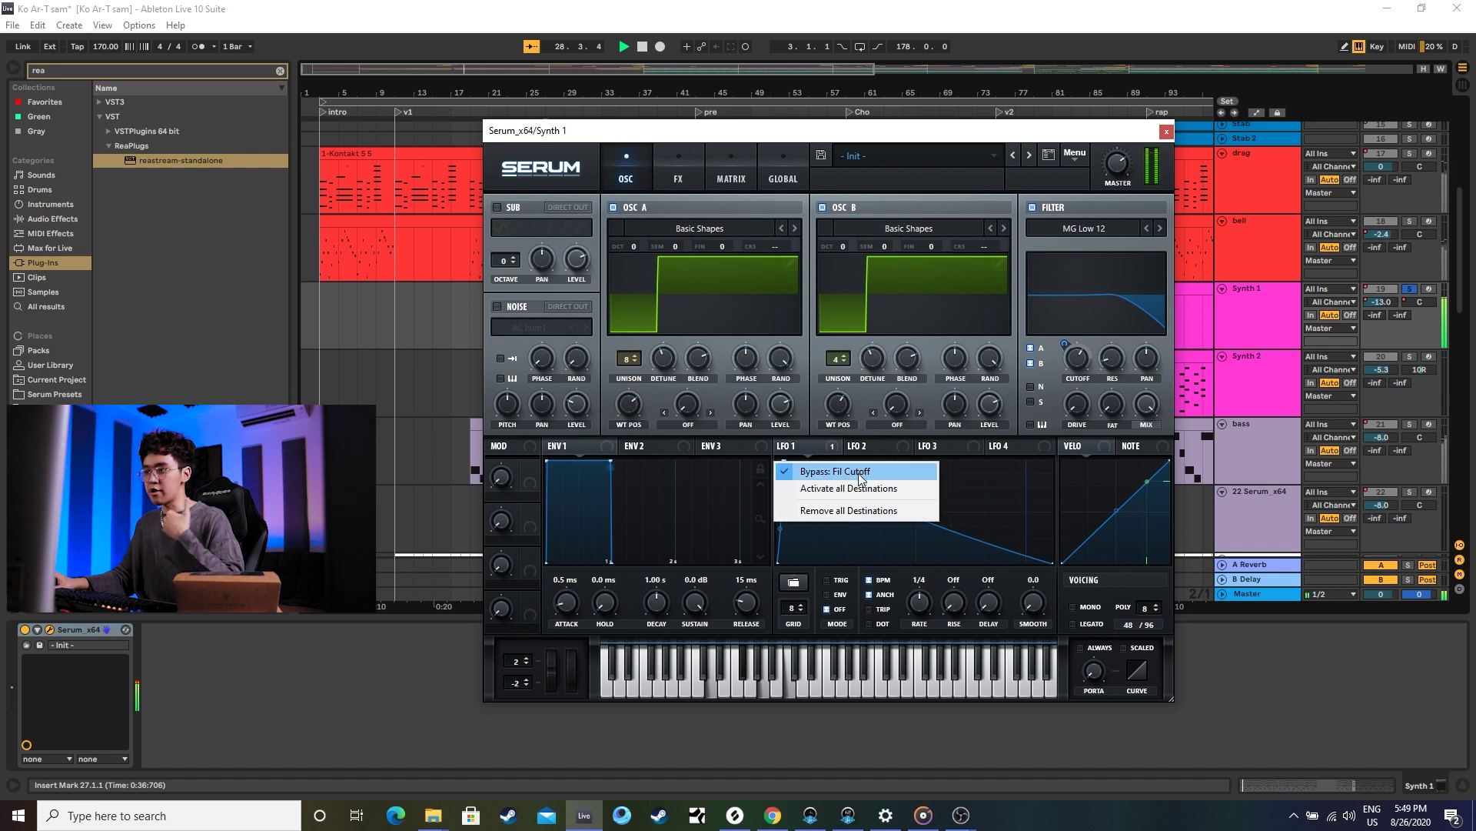
pyautogui.click(857, 474)
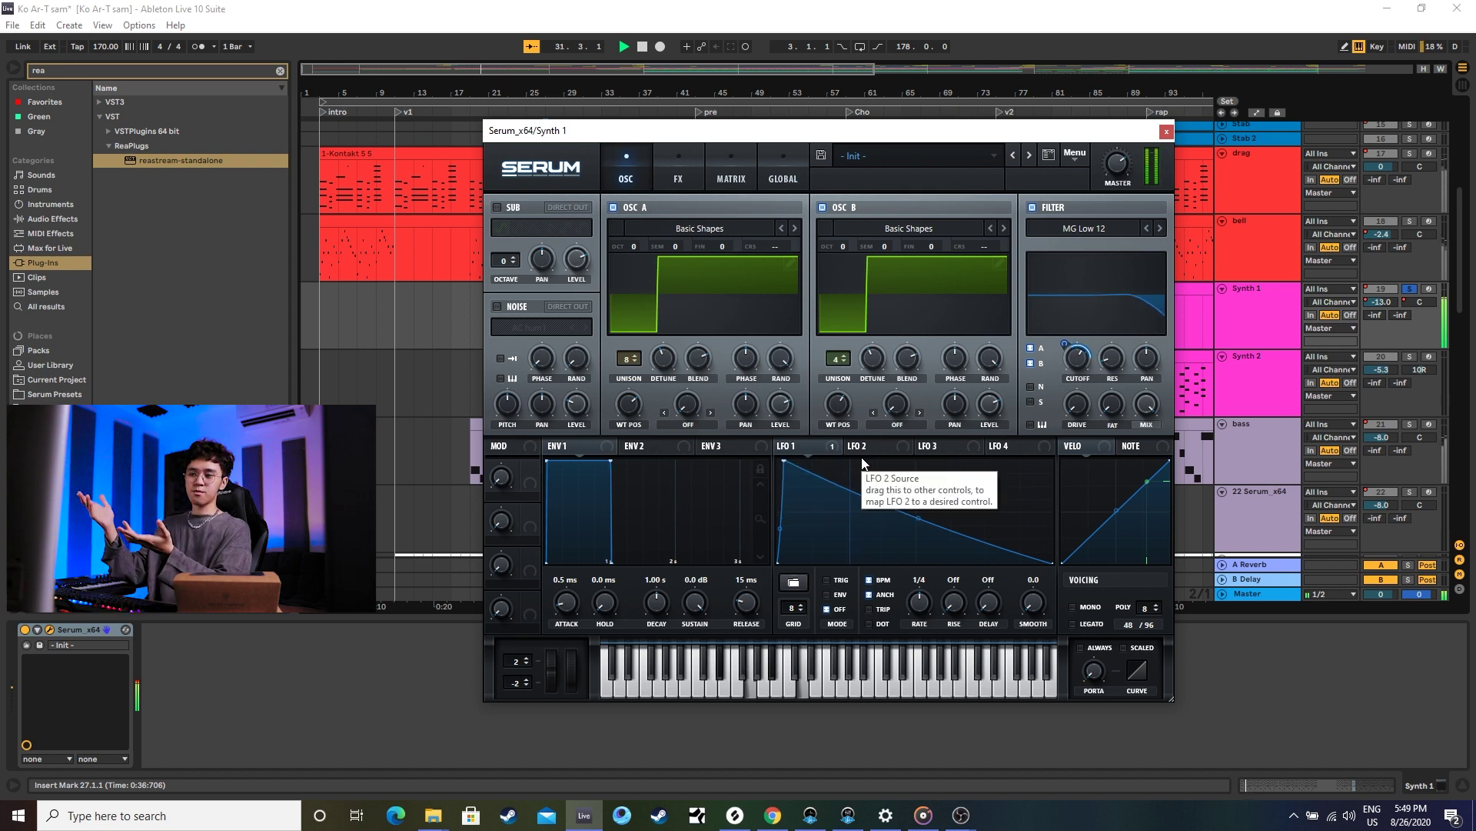
pyautogui.click(1166, 131)
# Stop playback, place the start position at bar 11 on the perc 1 track and solo that track.
pyautogui.scroll(-3, 863, 424)
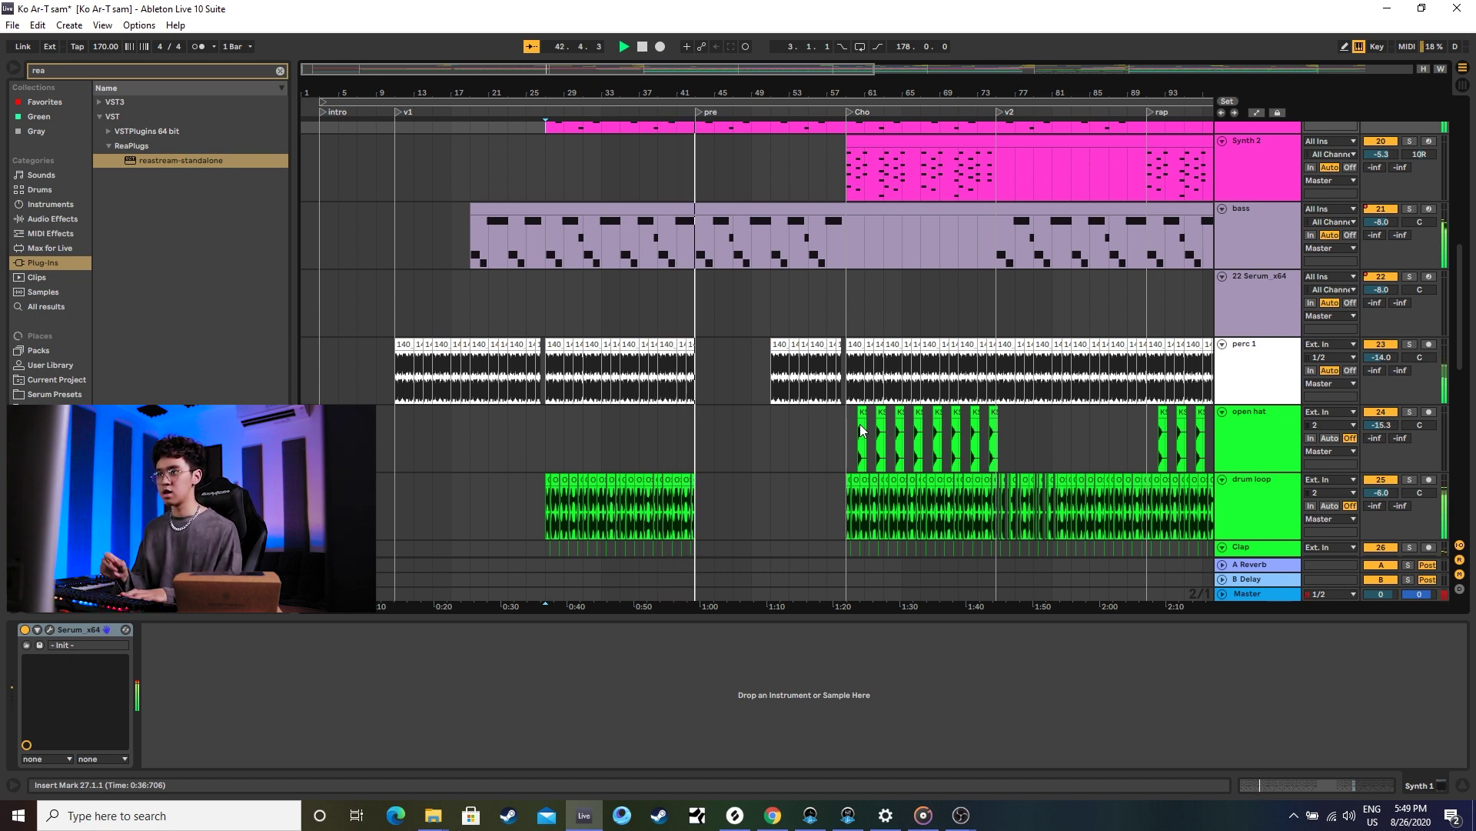
pyautogui.press('space')
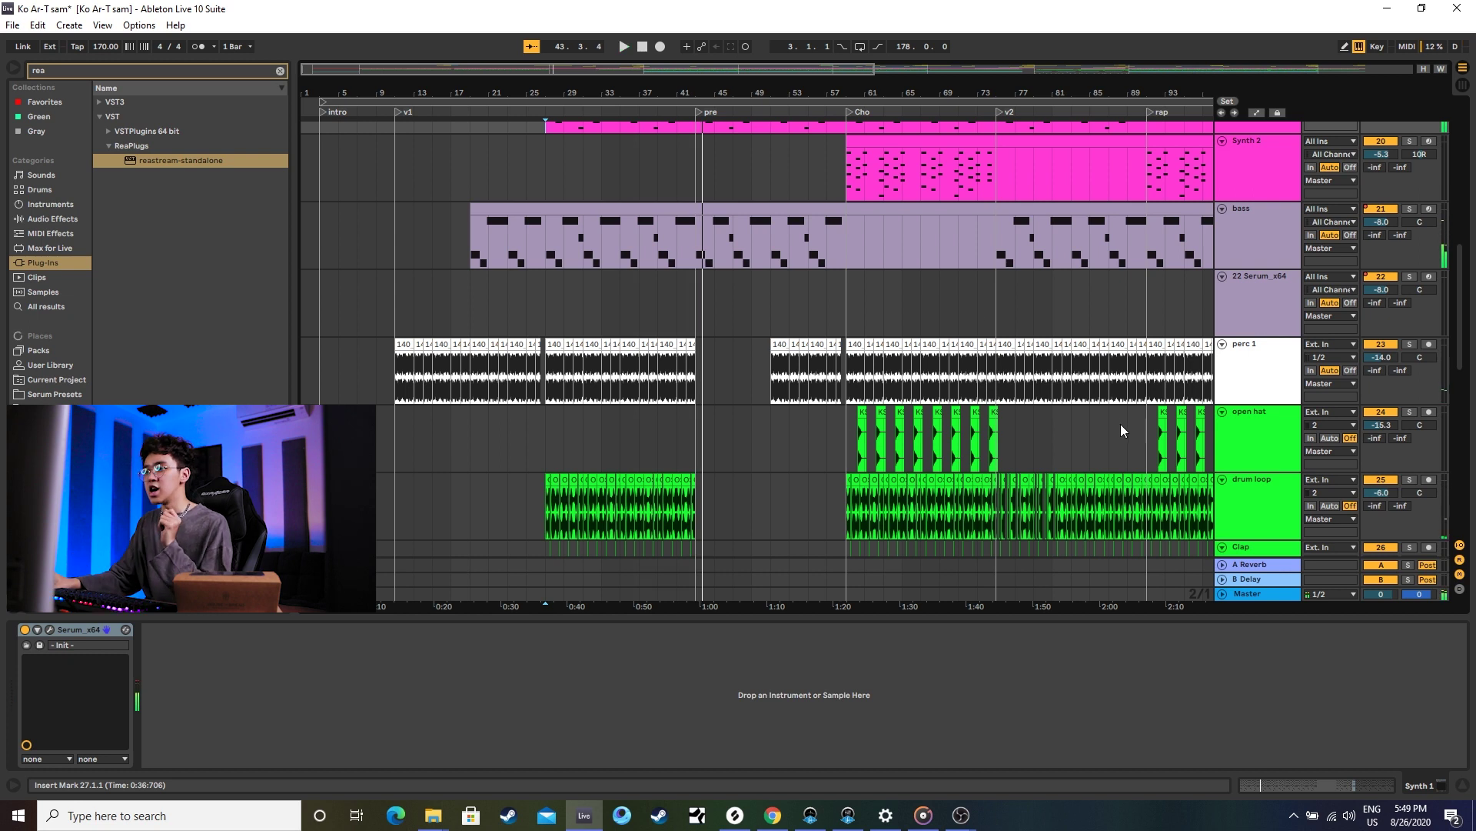
pyautogui.click(698, 387)
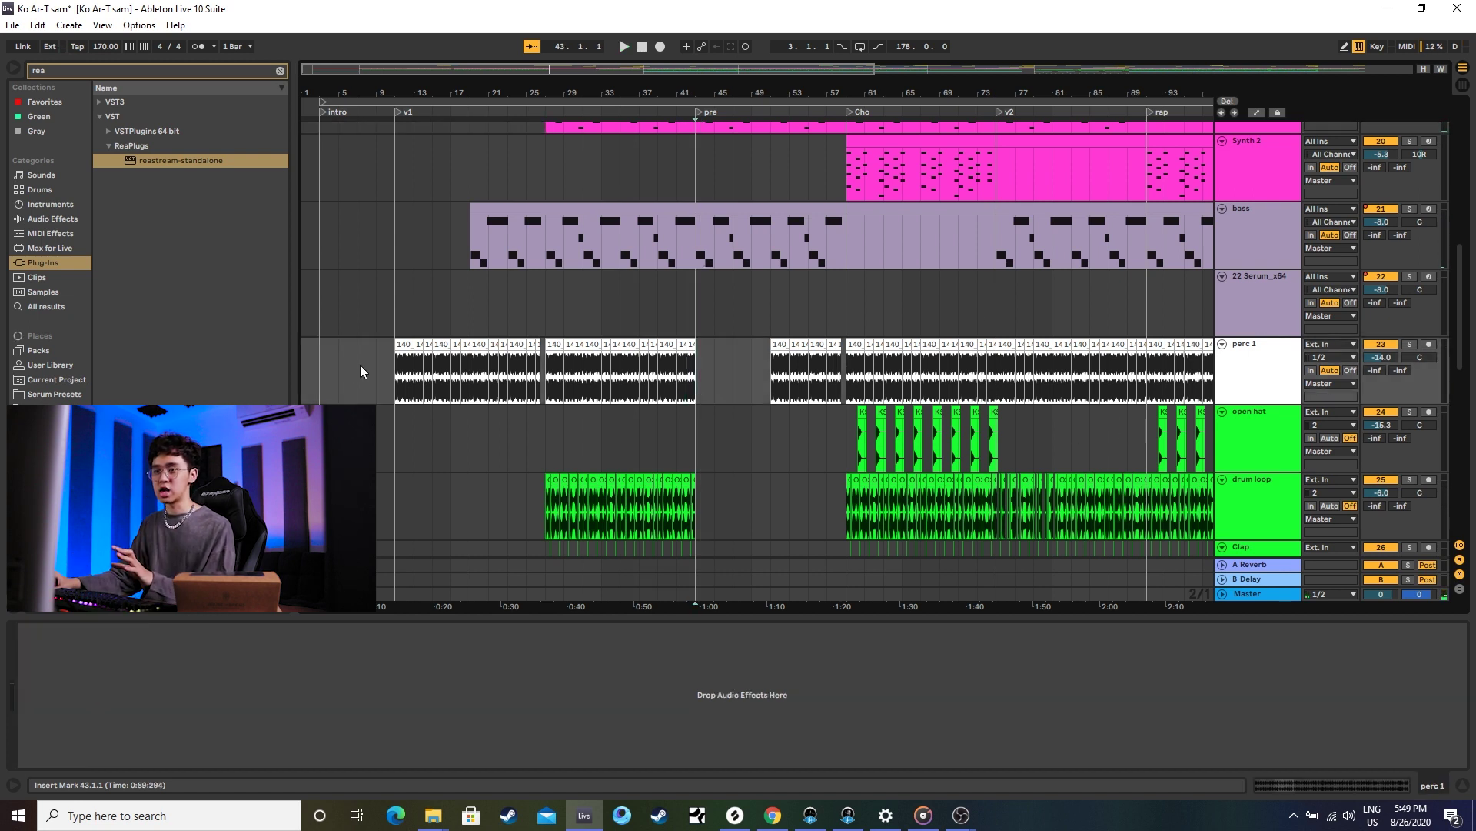
pyautogui.moveTo(974, 87); pyautogui.dragTo(974, 73)
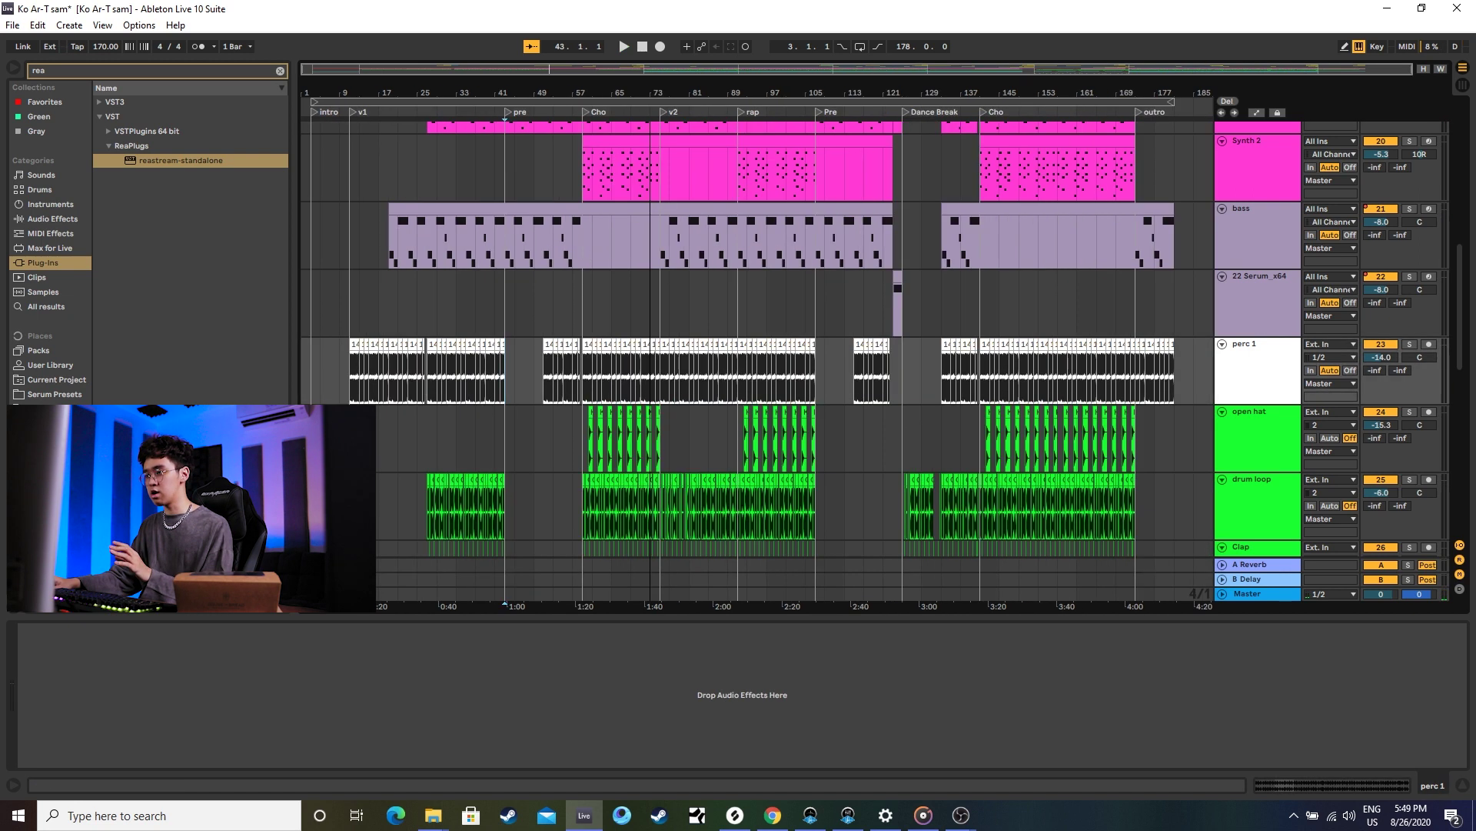
pyautogui.click(359, 372)
pyautogui.click(1409, 345)
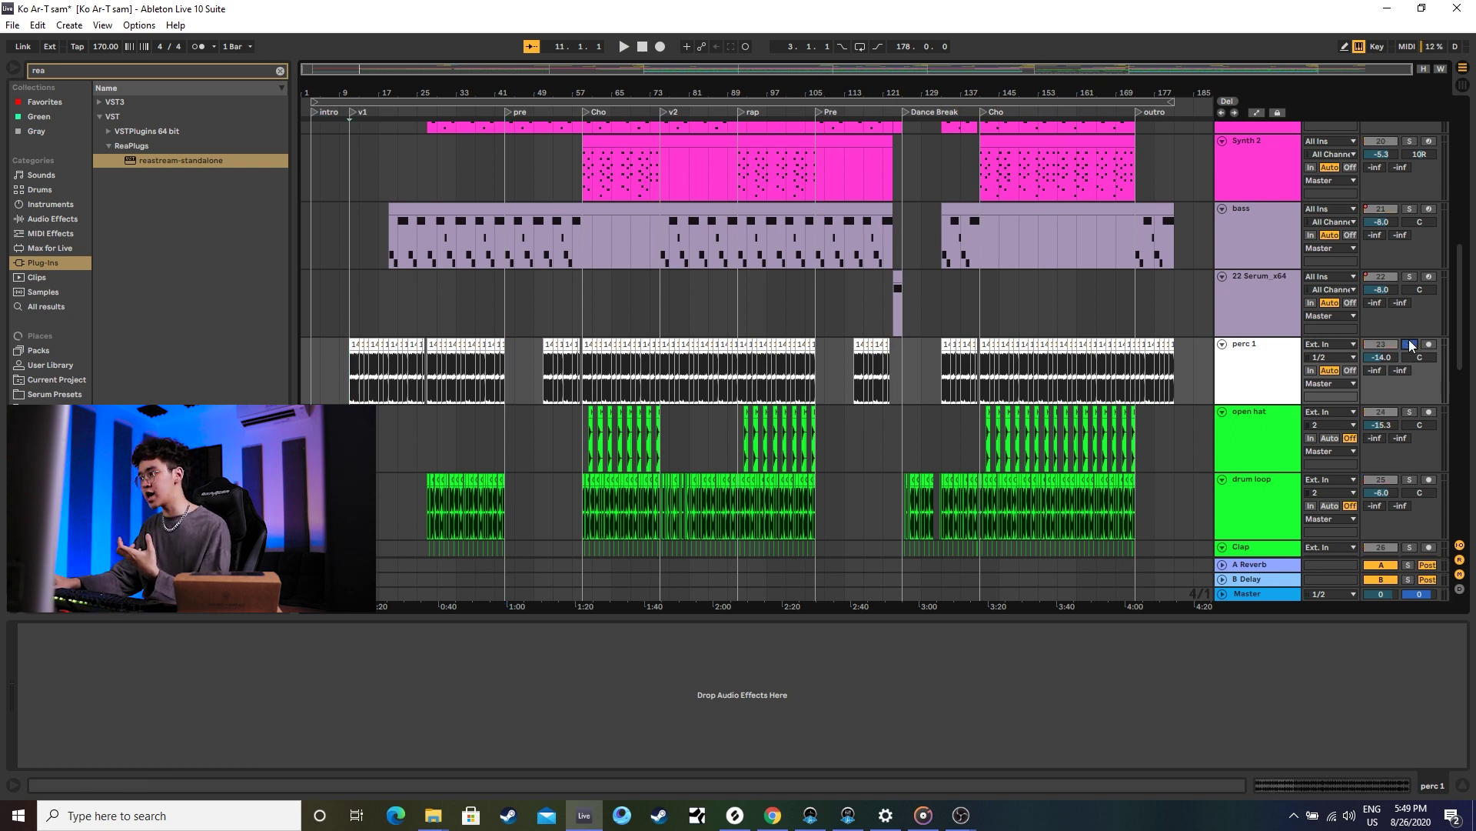
# Play the soloed perc 1 track, unsolo it to hear it in the full mix, and stop playback.
pyautogui.press('space')
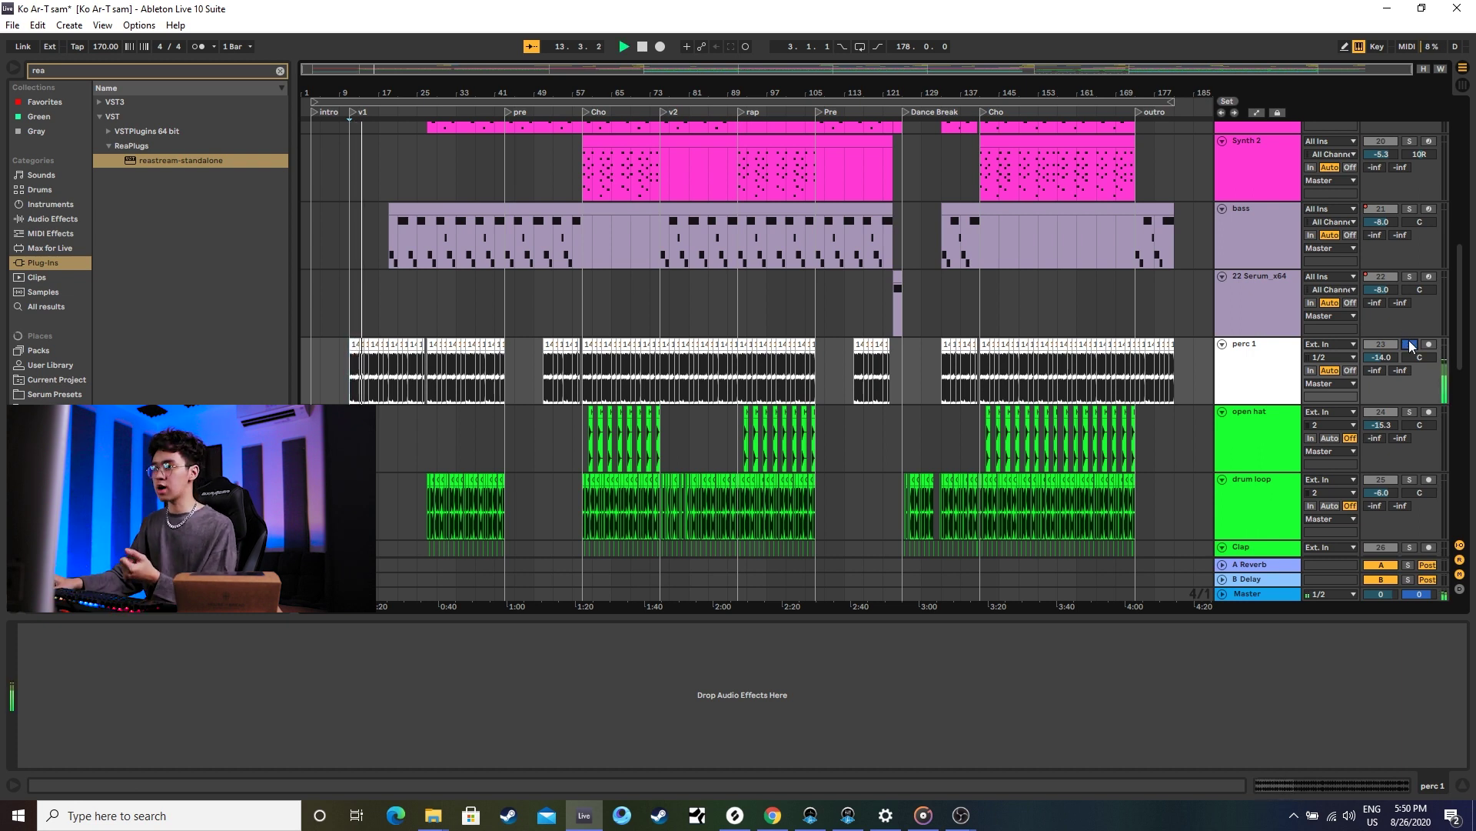
pyautogui.click(1411, 343)
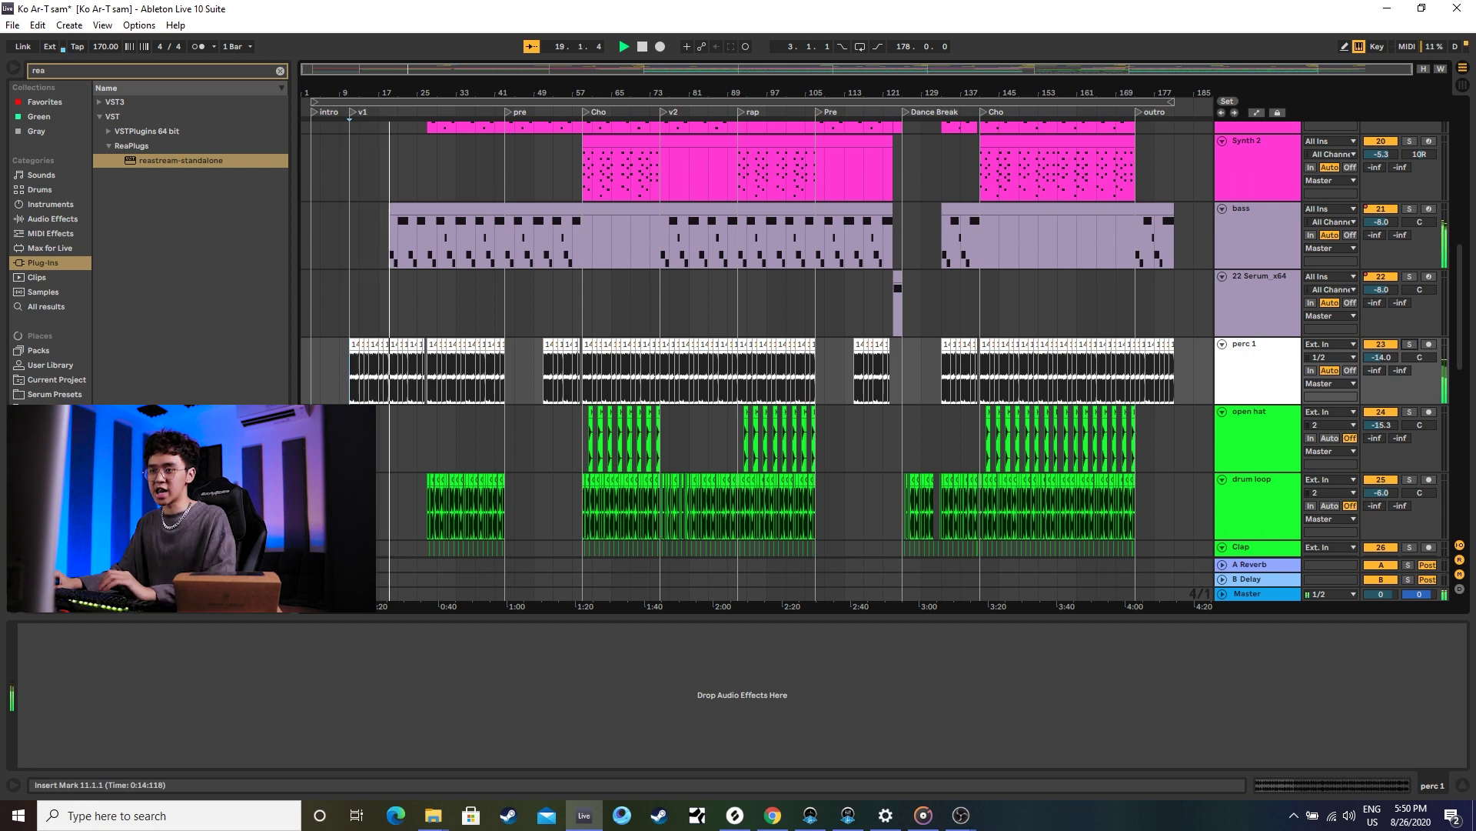
pyautogui.press('space')
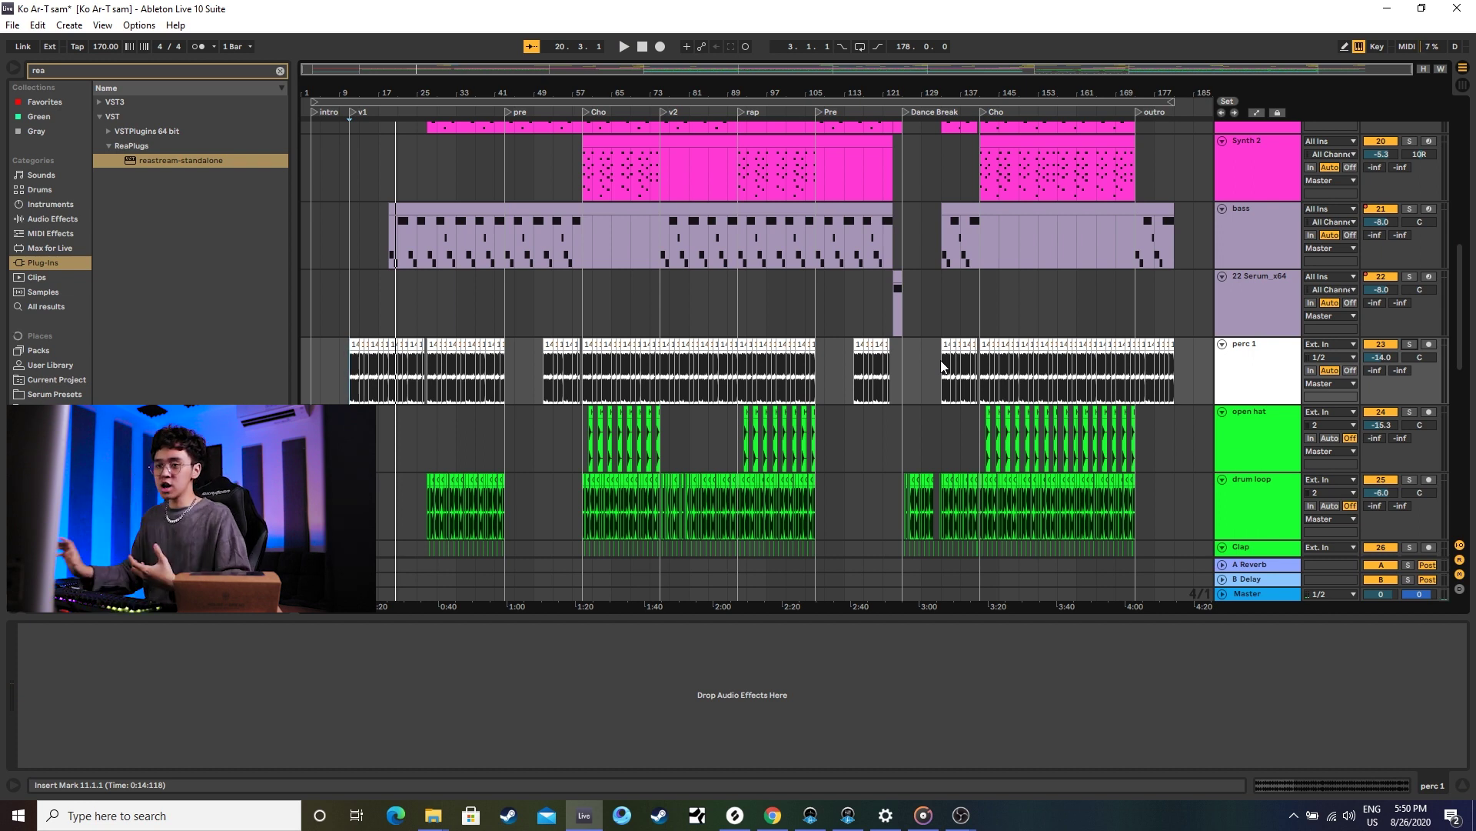
# Look over the arrangement from the percussion tracks up to the effects tracks and back to the synth tracks.
pyautogui.scroll(-2, 526, 312)
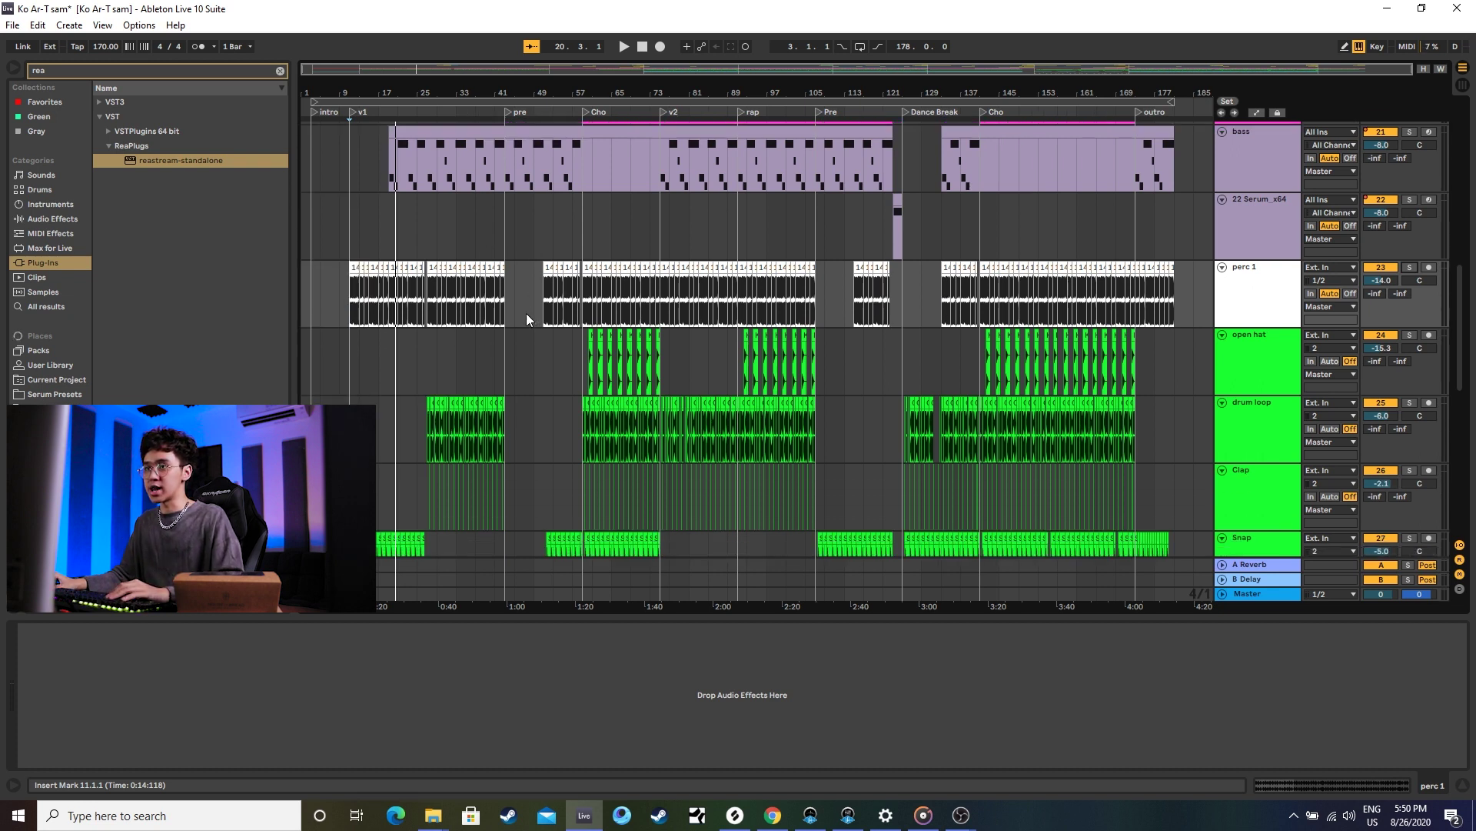
pyautogui.scroll(-5, 530, 315)
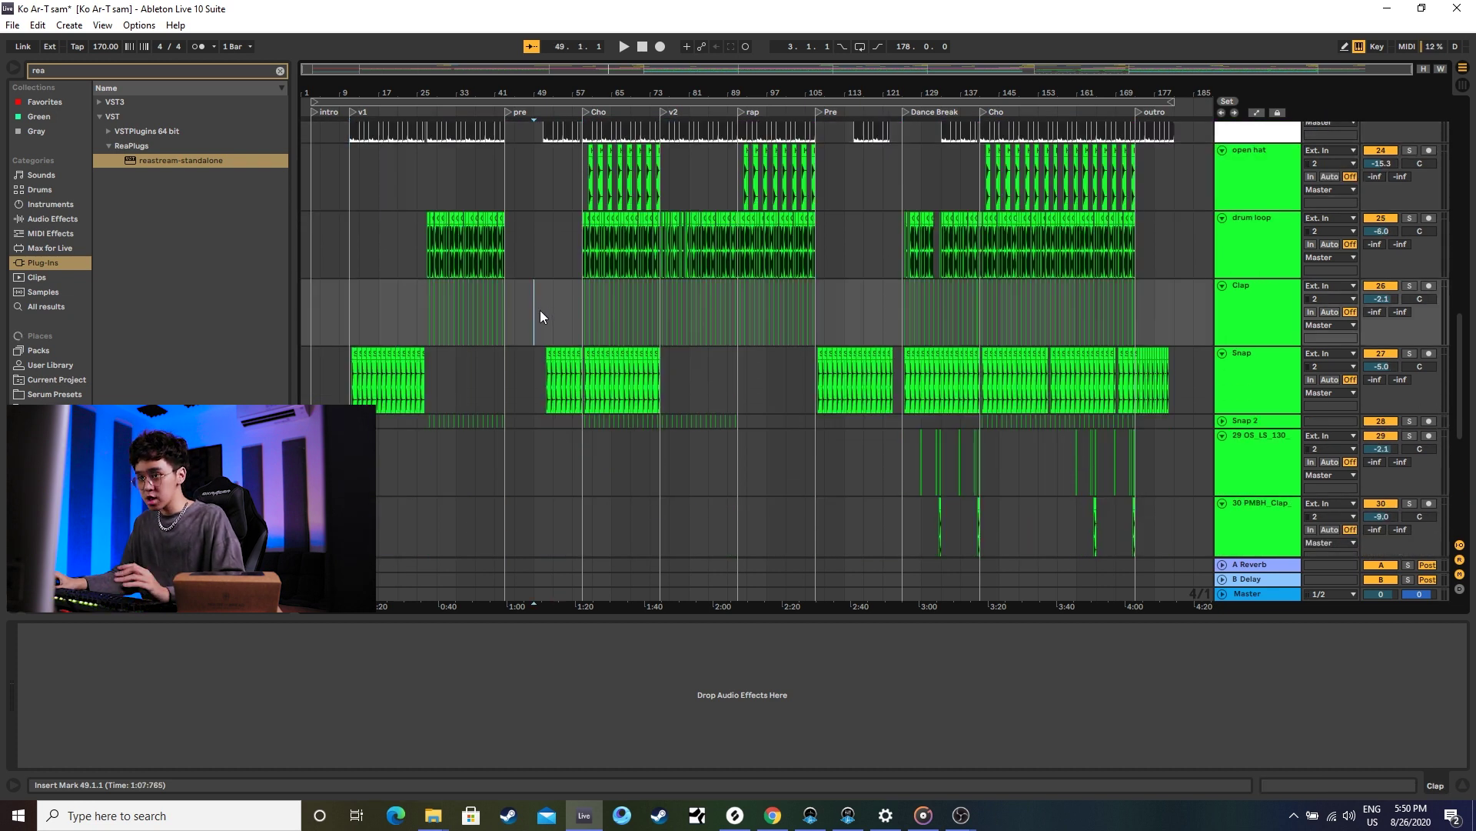
pyautogui.scroll(15, 539, 311)
pyautogui.click(534, 217)
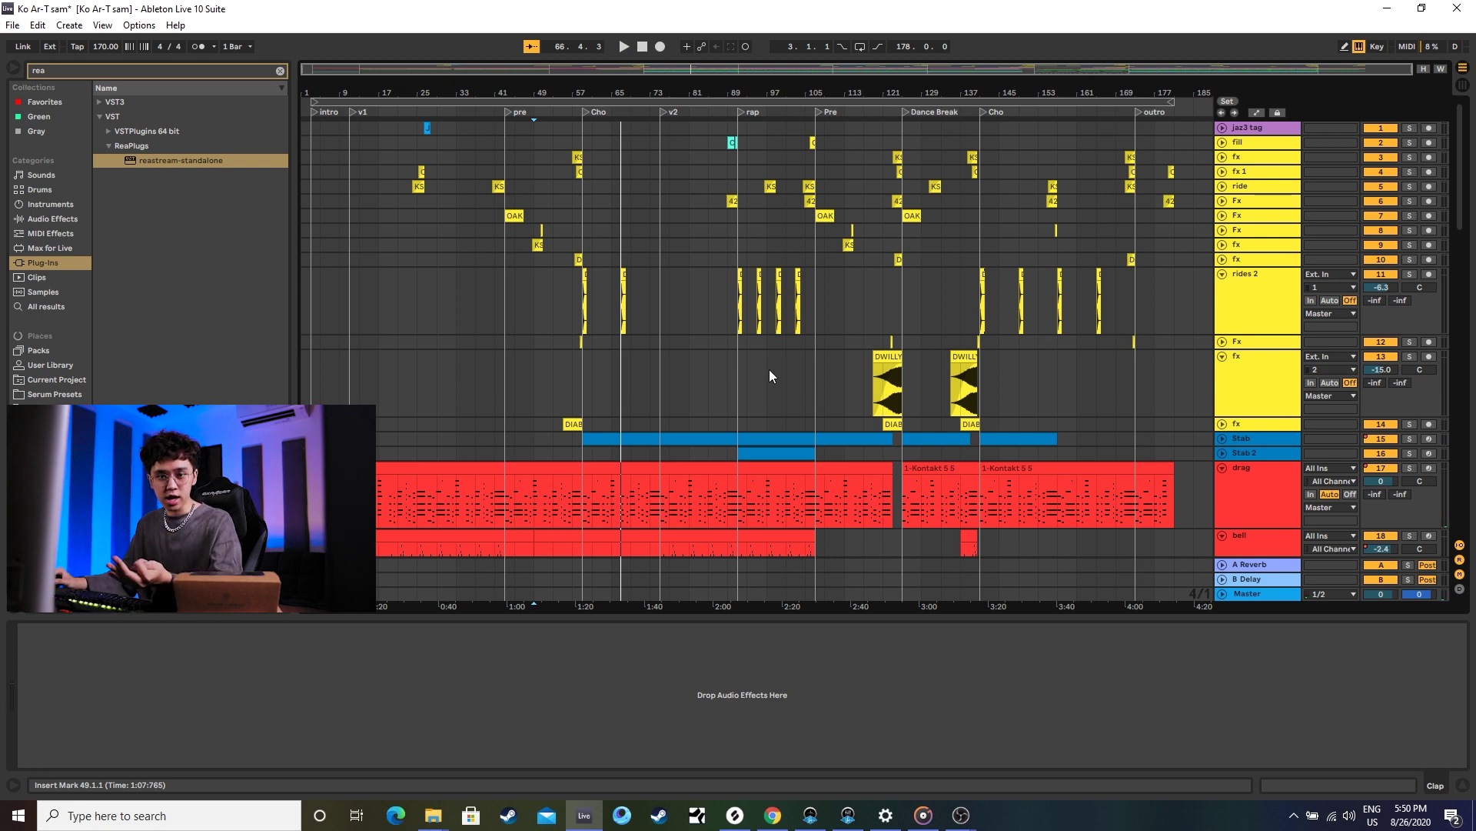
pyautogui.scroll(-5, 769, 369)
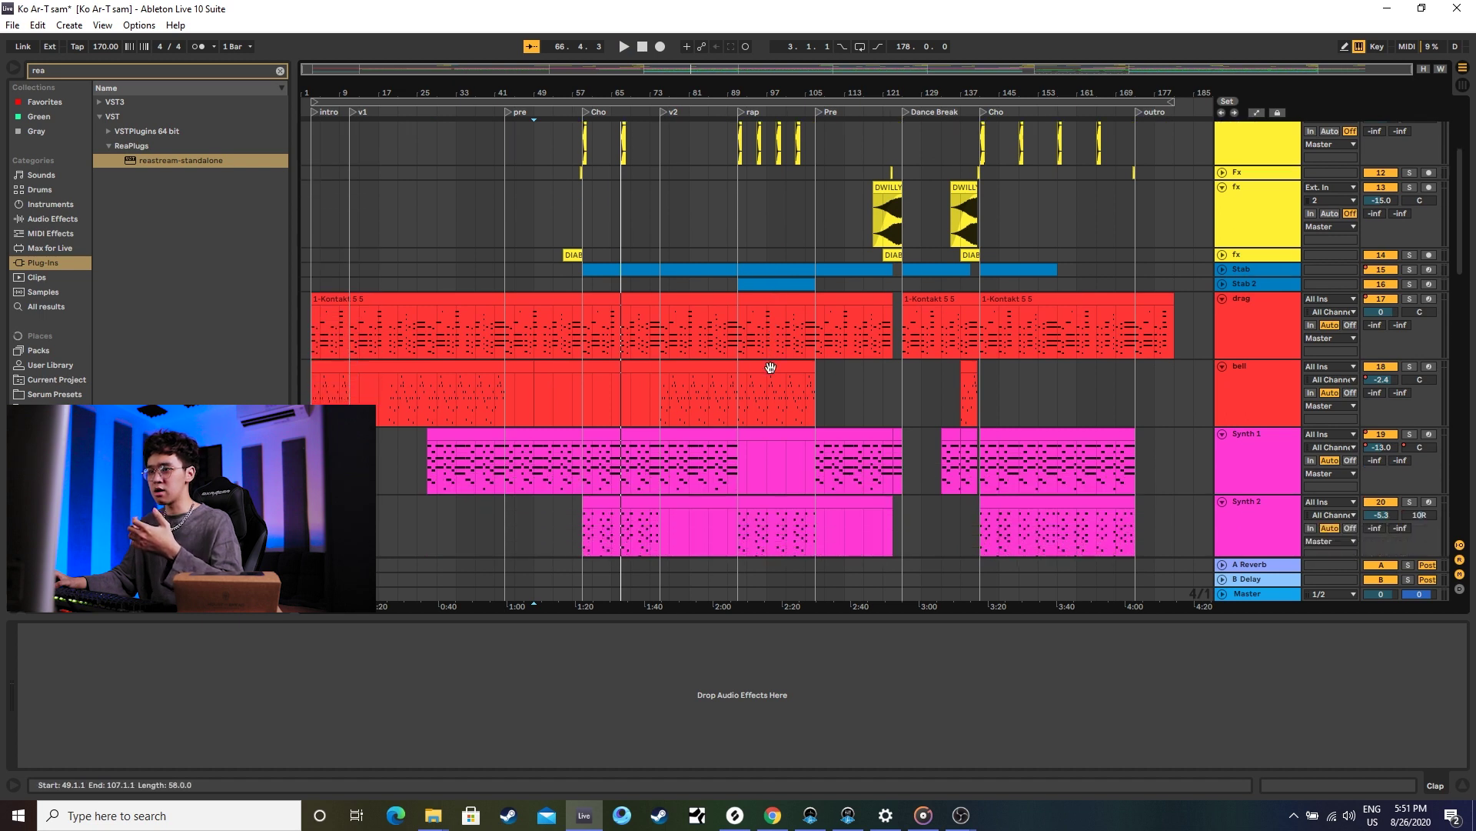
pyautogui.scroll(-5, 770, 368)
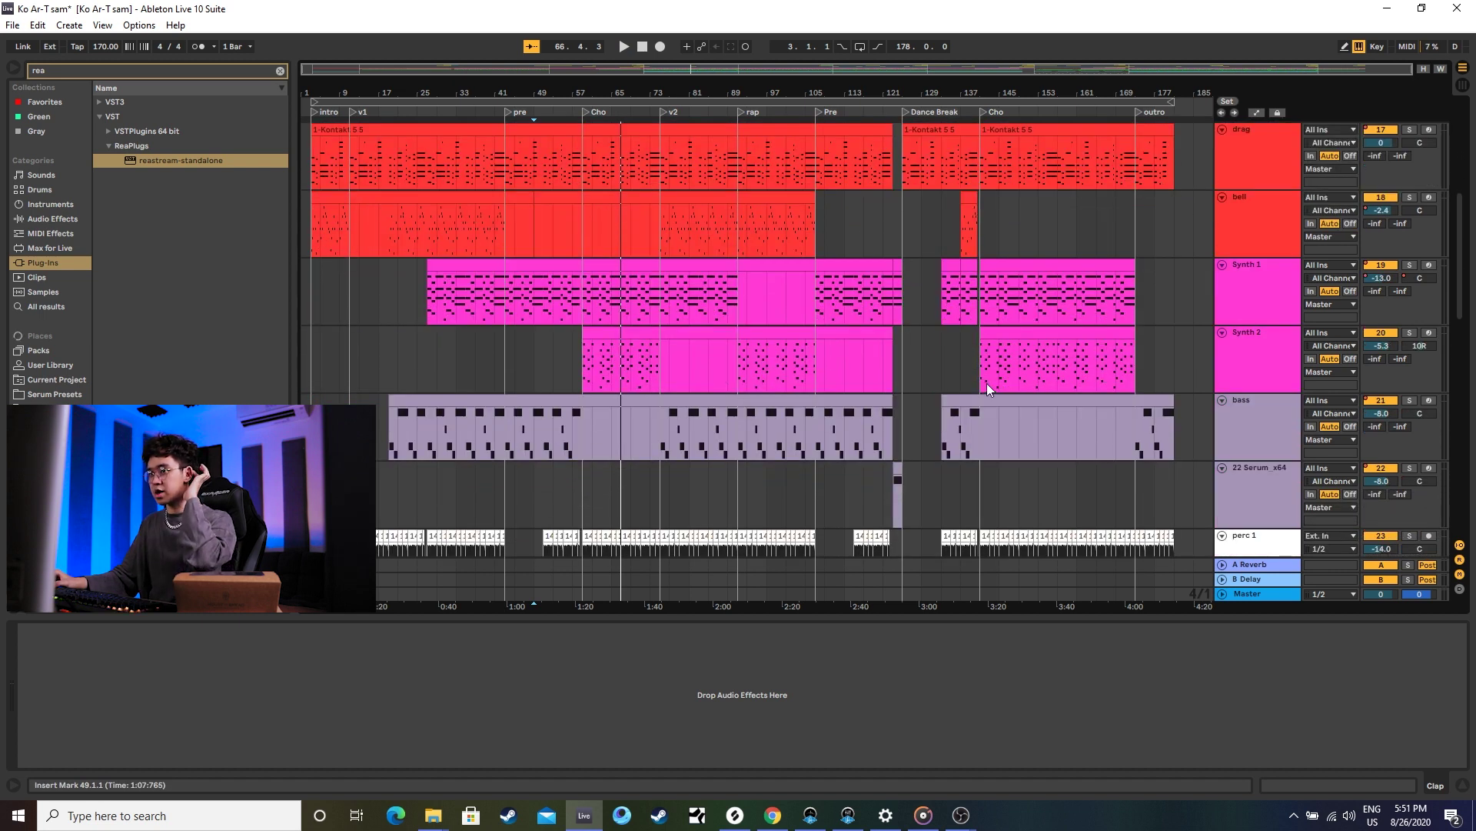
pyautogui.scroll(2, 674, 332)
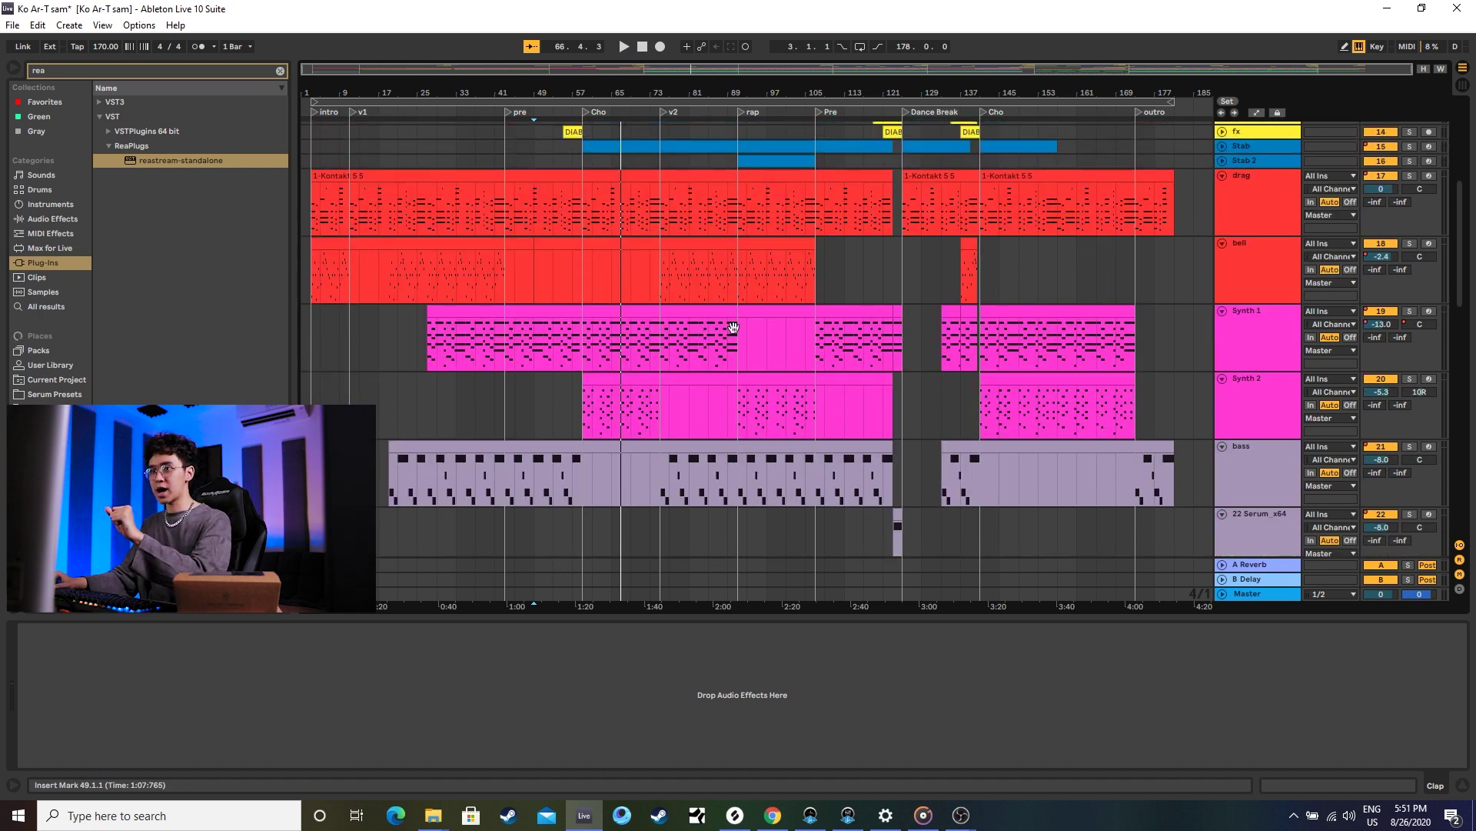
# Play the Synth 1 track from the chorus at bar 59 and solo it.
pyautogui.click(1276, 368)
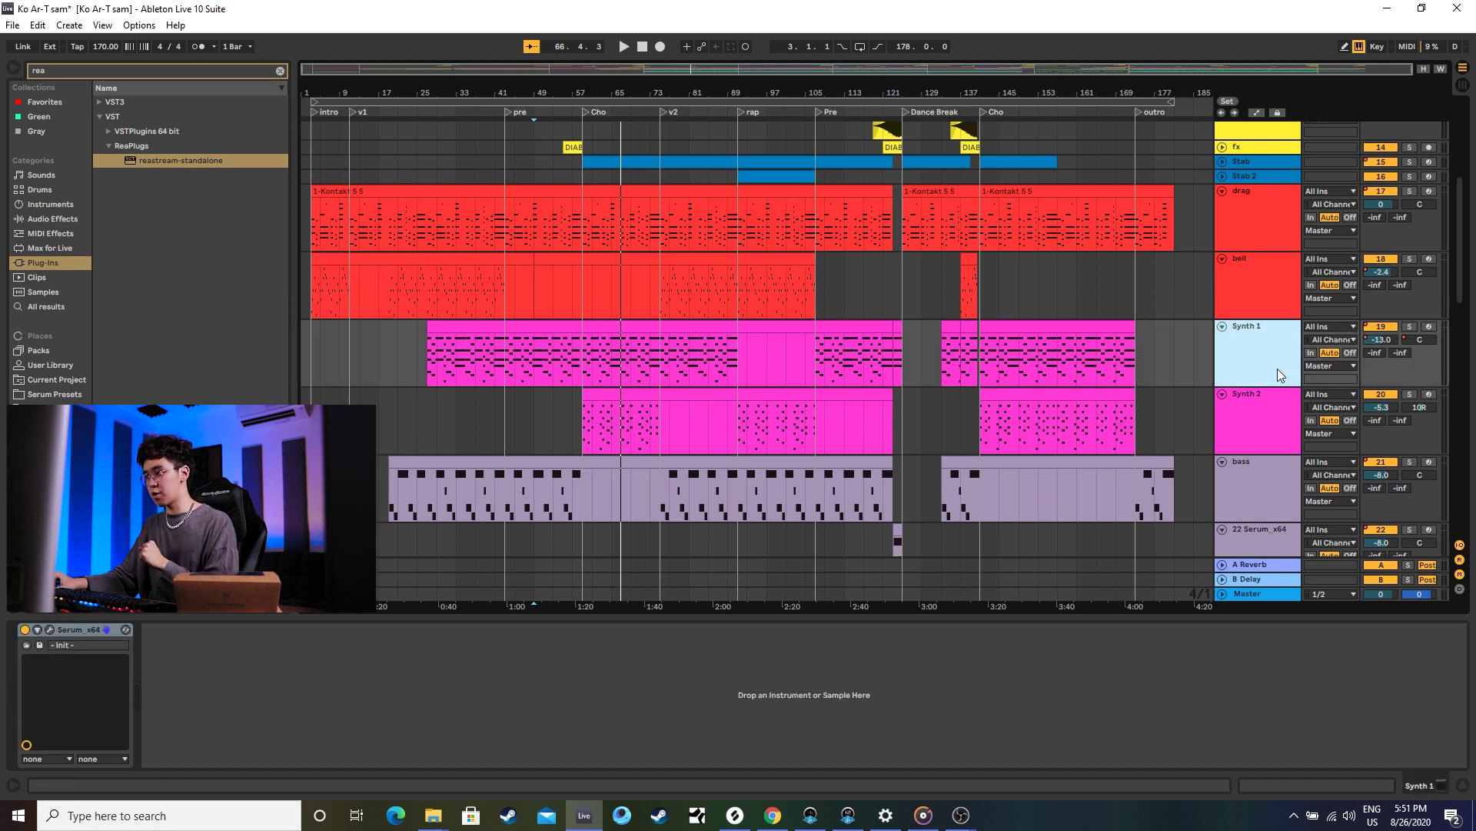
pyautogui.click(584, 363)
pyautogui.press('space')
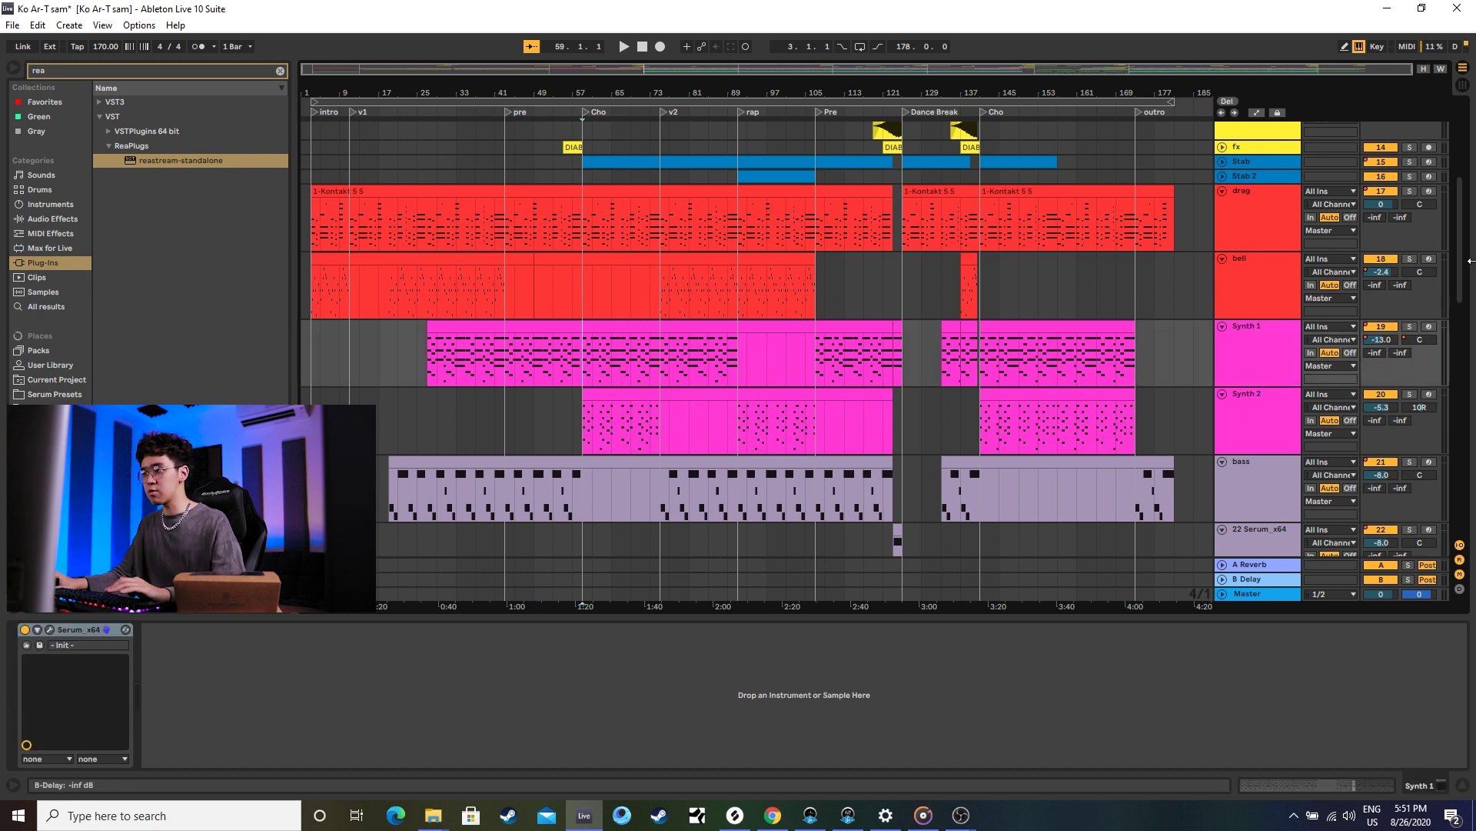
pyautogui.click(1411, 327)
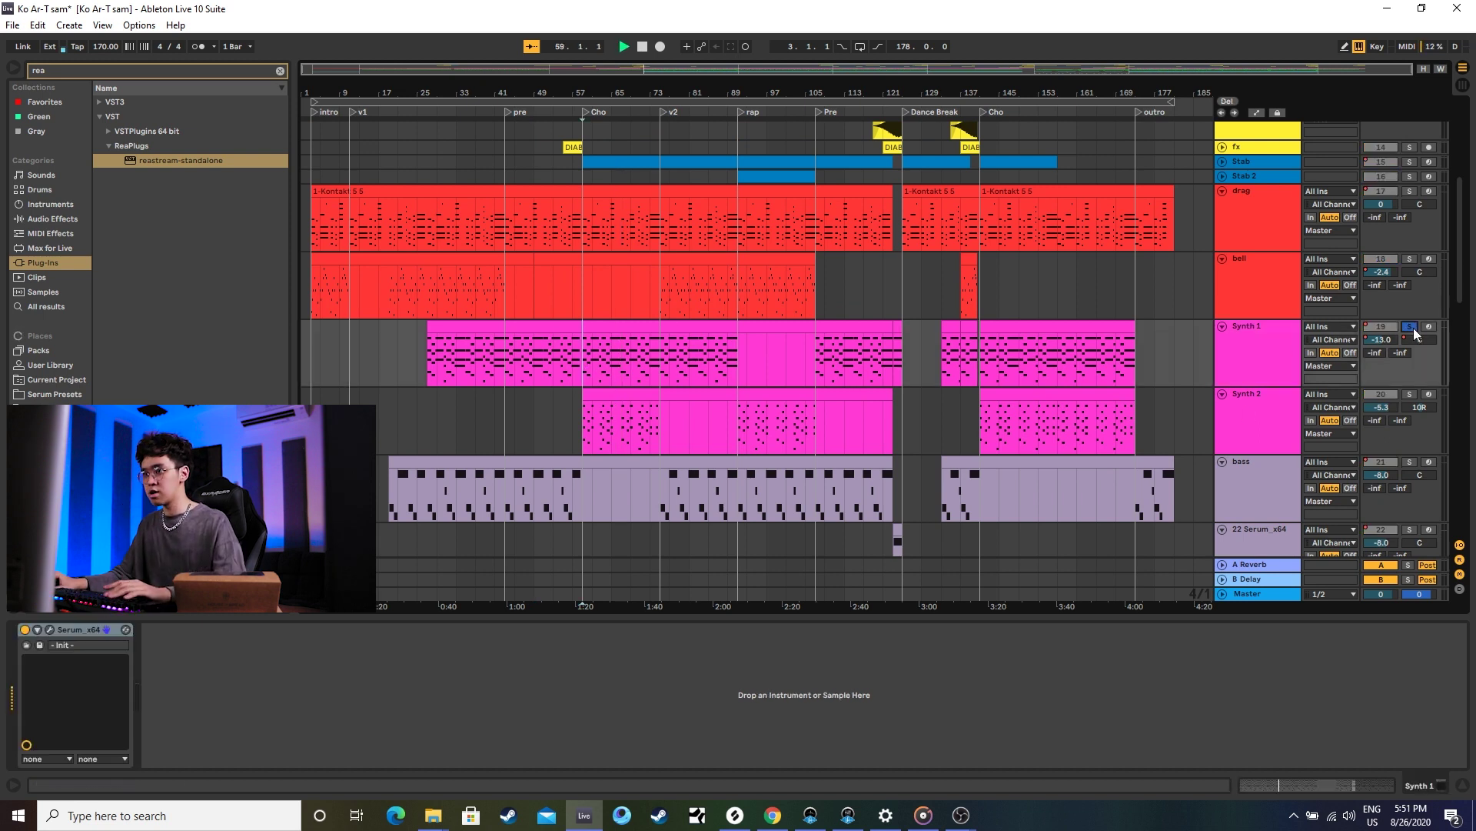
# Solo the Synth 2 track instead and play it from the chorus at bar 59.
pyautogui.click(1410, 395)
pyautogui.click(586, 422)
pyautogui.press('space')
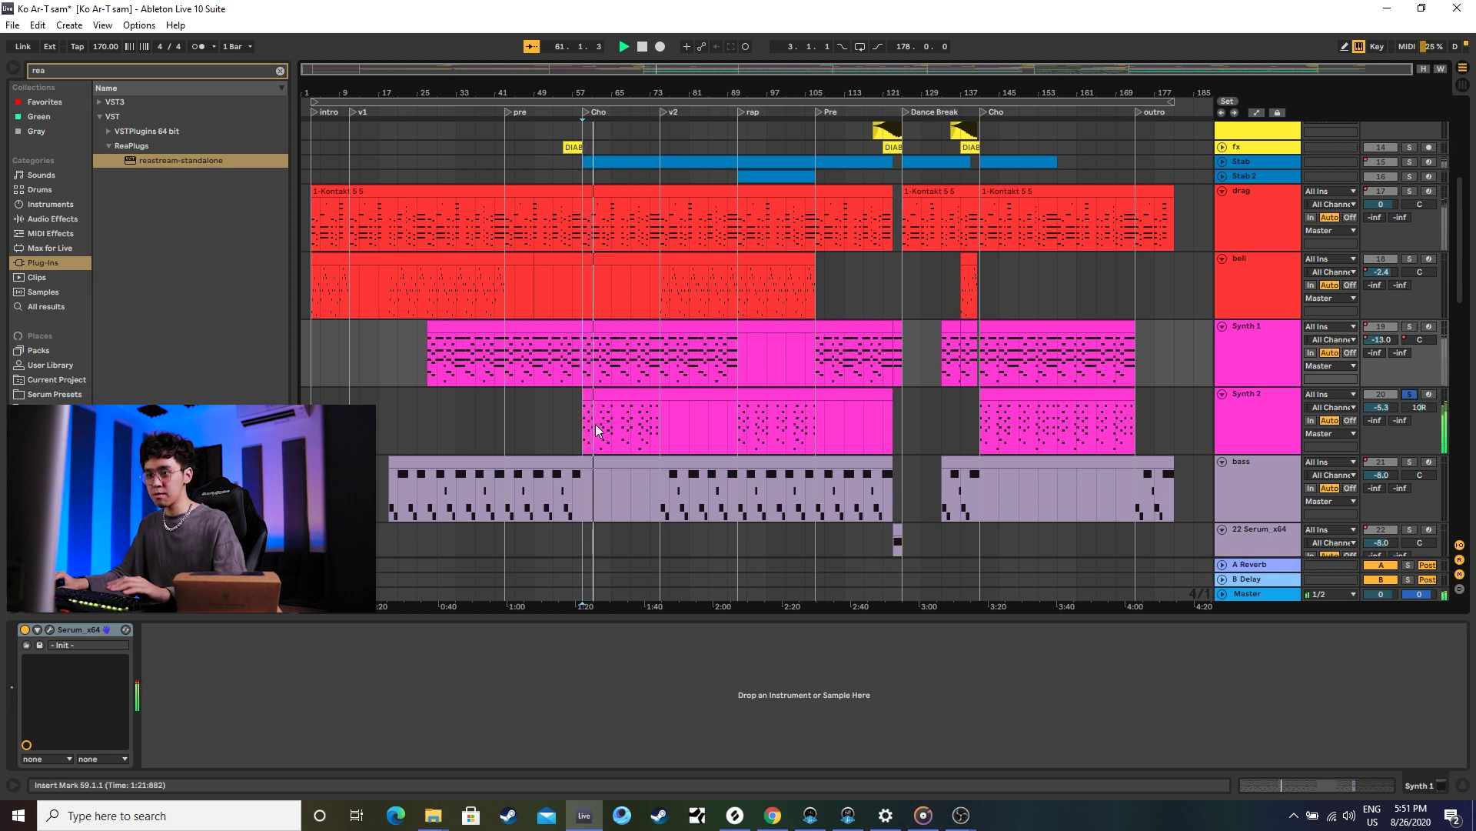
# Select the first Synth 2 clip, open that track's Serum and move its window clear of the later arrangement sections.
pyautogui.click(616, 406)
pyautogui.click(49, 629)
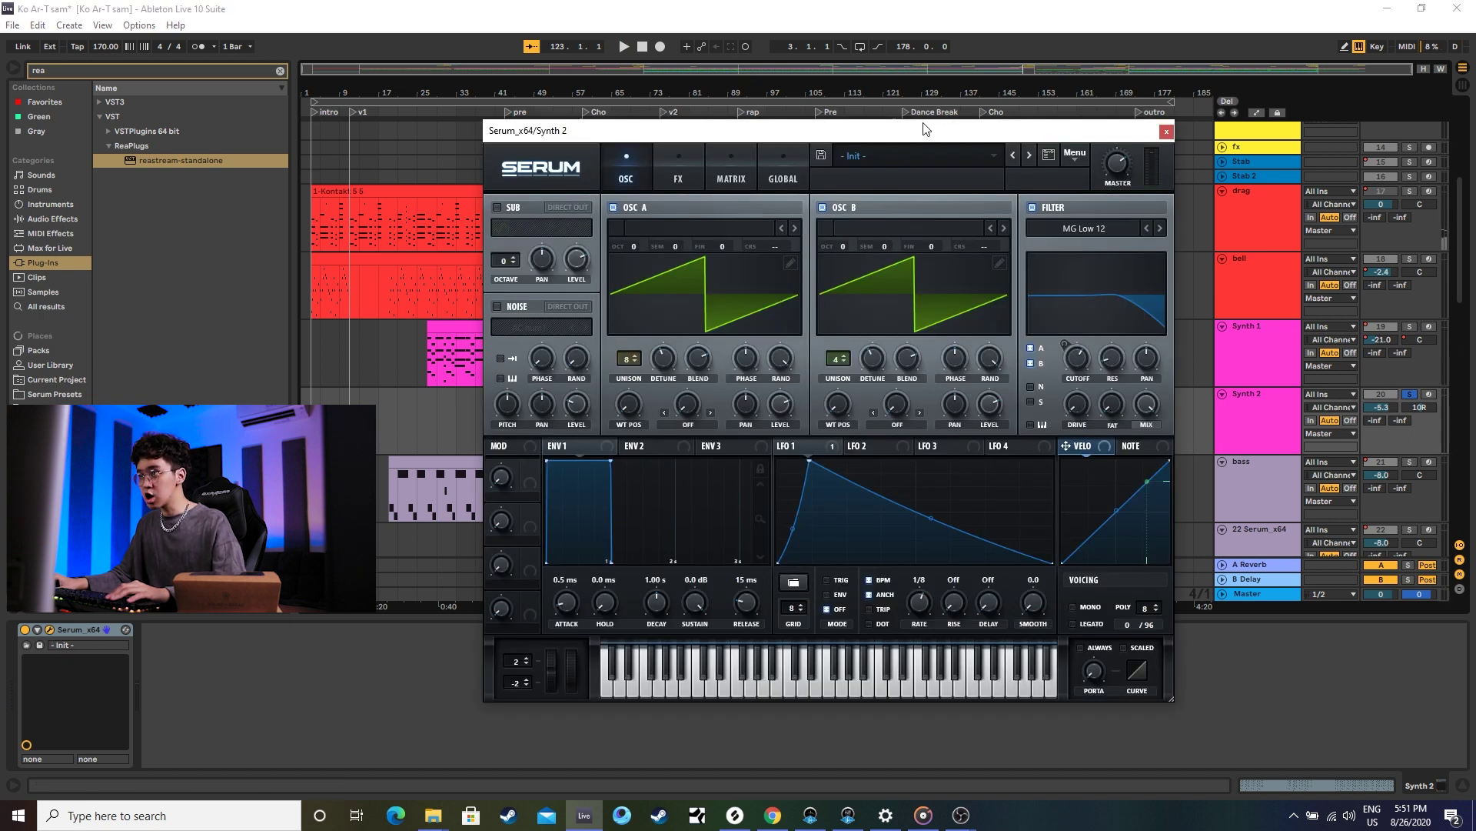
pyautogui.moveTo(1061, 137); pyautogui.dragTo(587, 210)
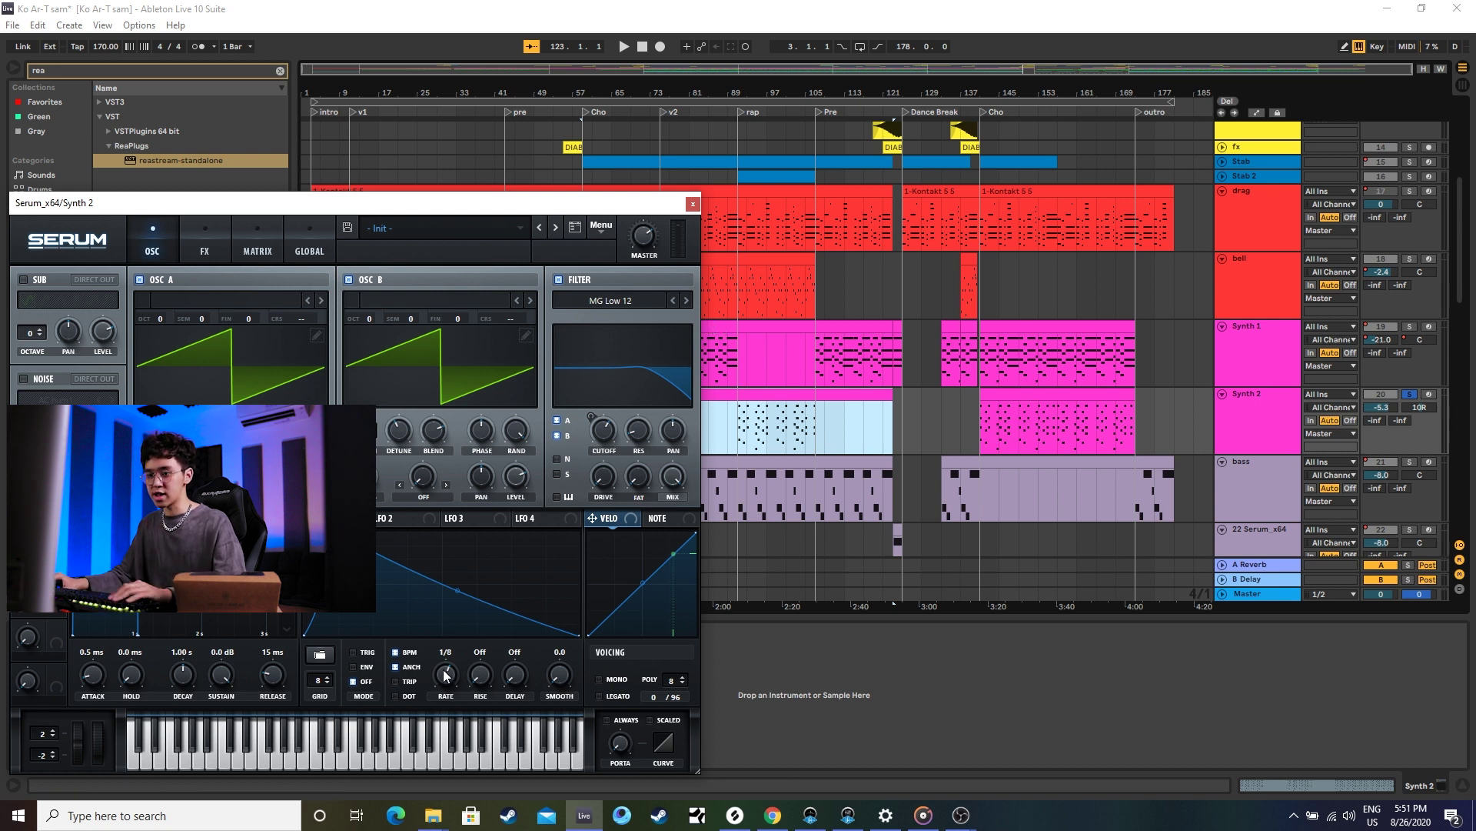
# Compare Synth 2's sound with LFO 1's modulation of the filter cutoff bypassed and reactivated.
pyautogui.rightClick(363, 518)
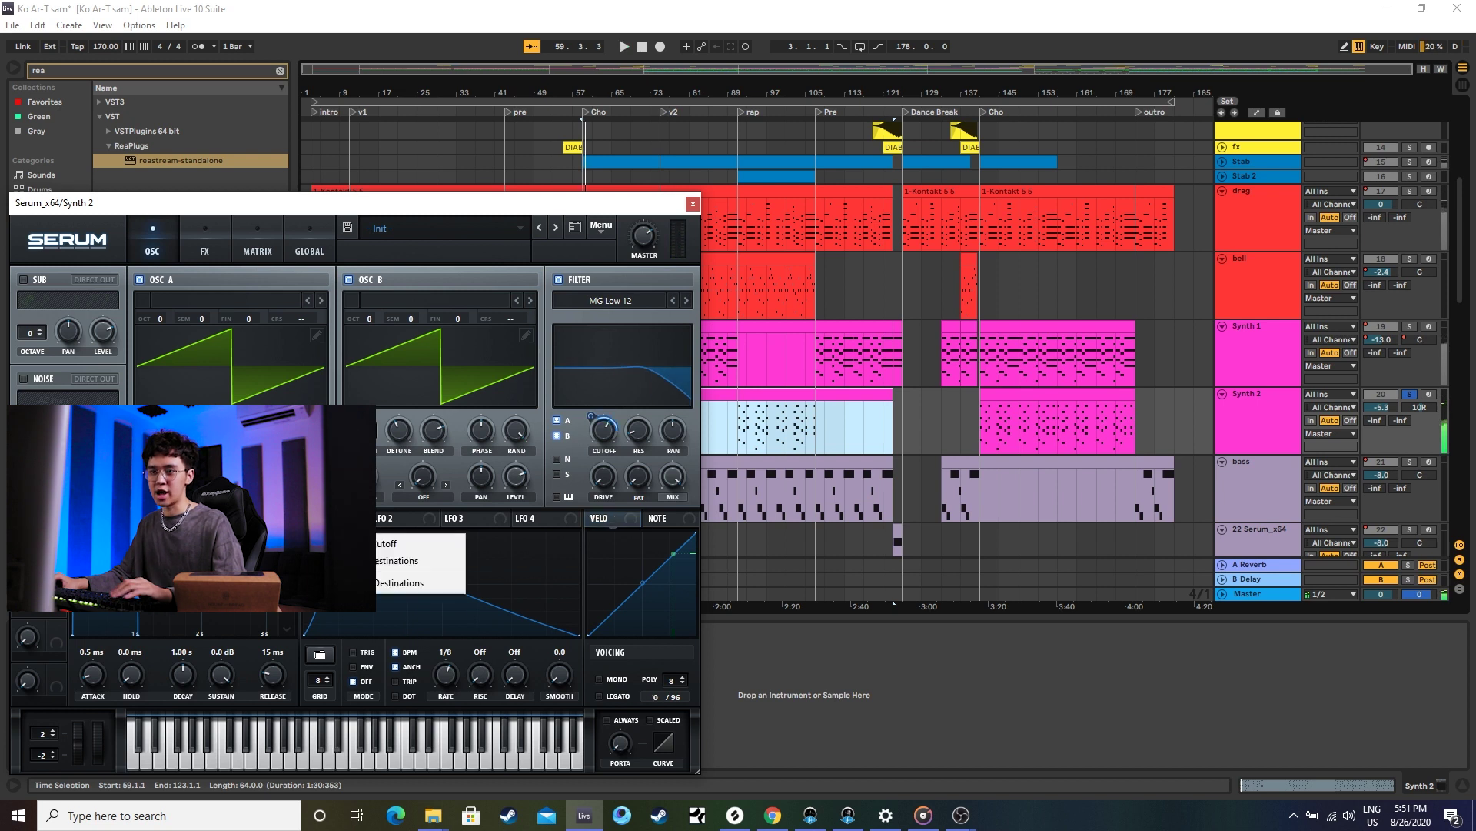
pyautogui.click(394, 547)
pyautogui.press('space')
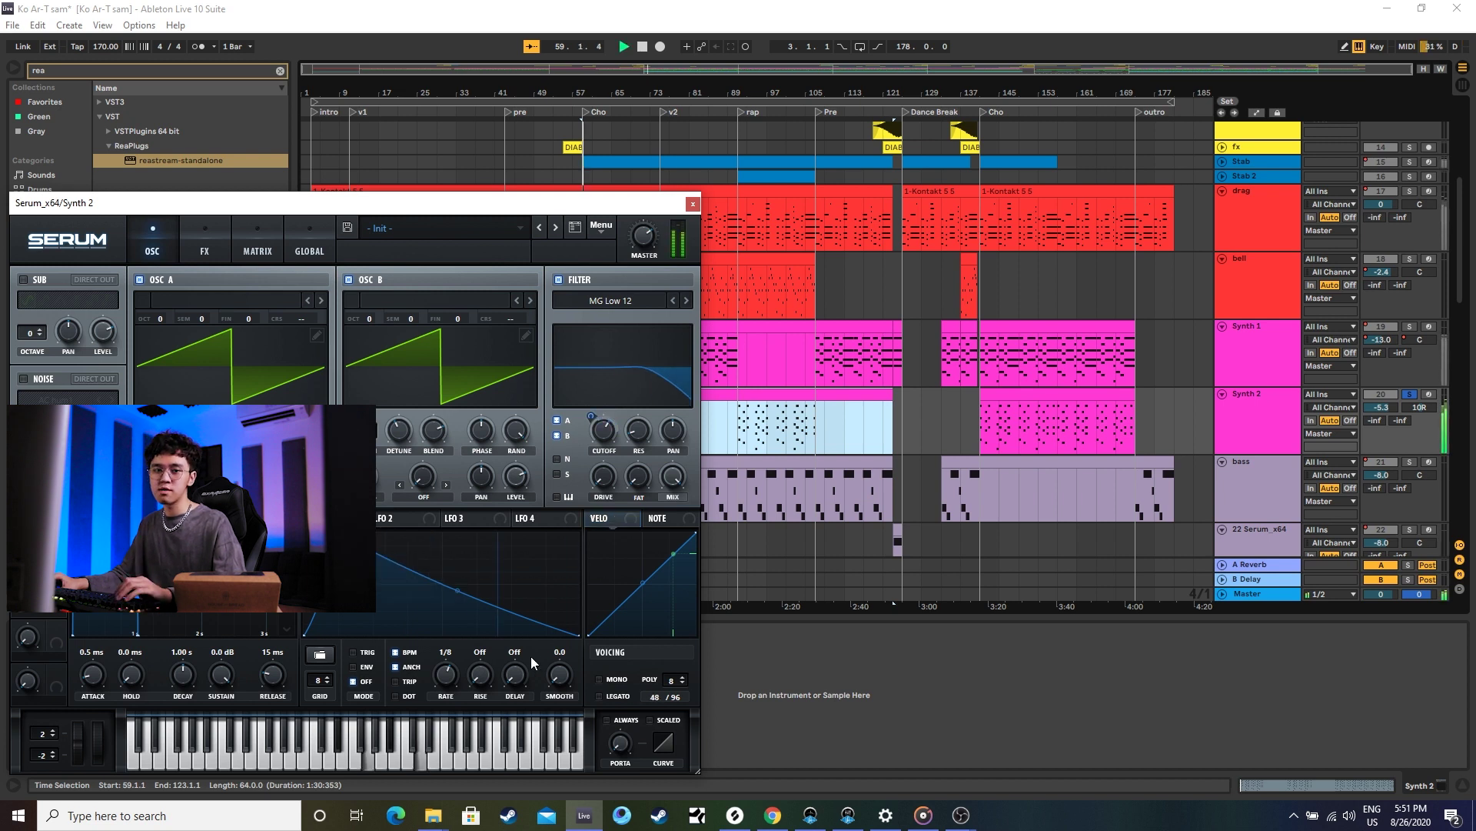
pyautogui.rightClick(363, 518)
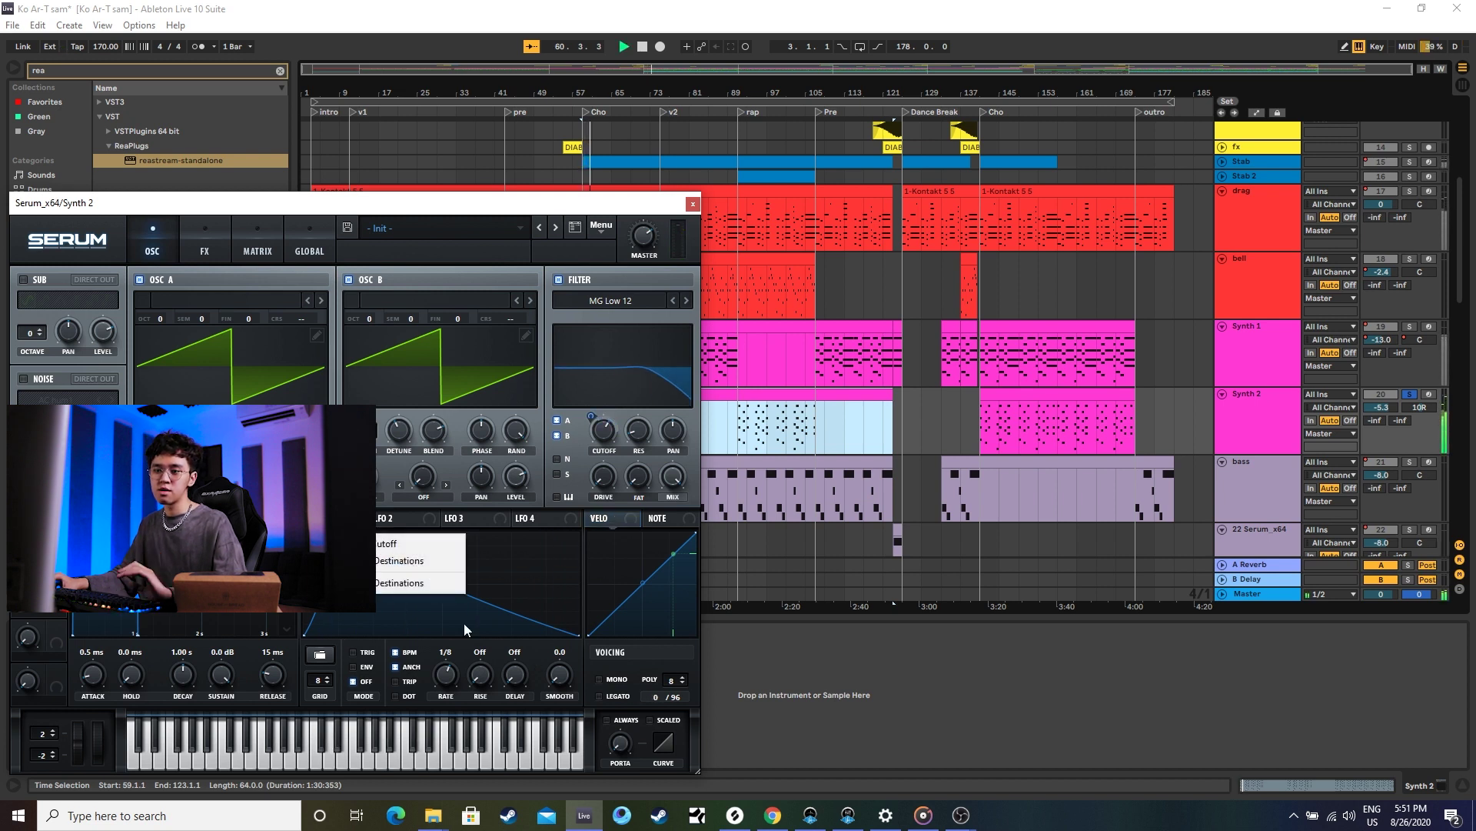
pyautogui.click(418, 545)
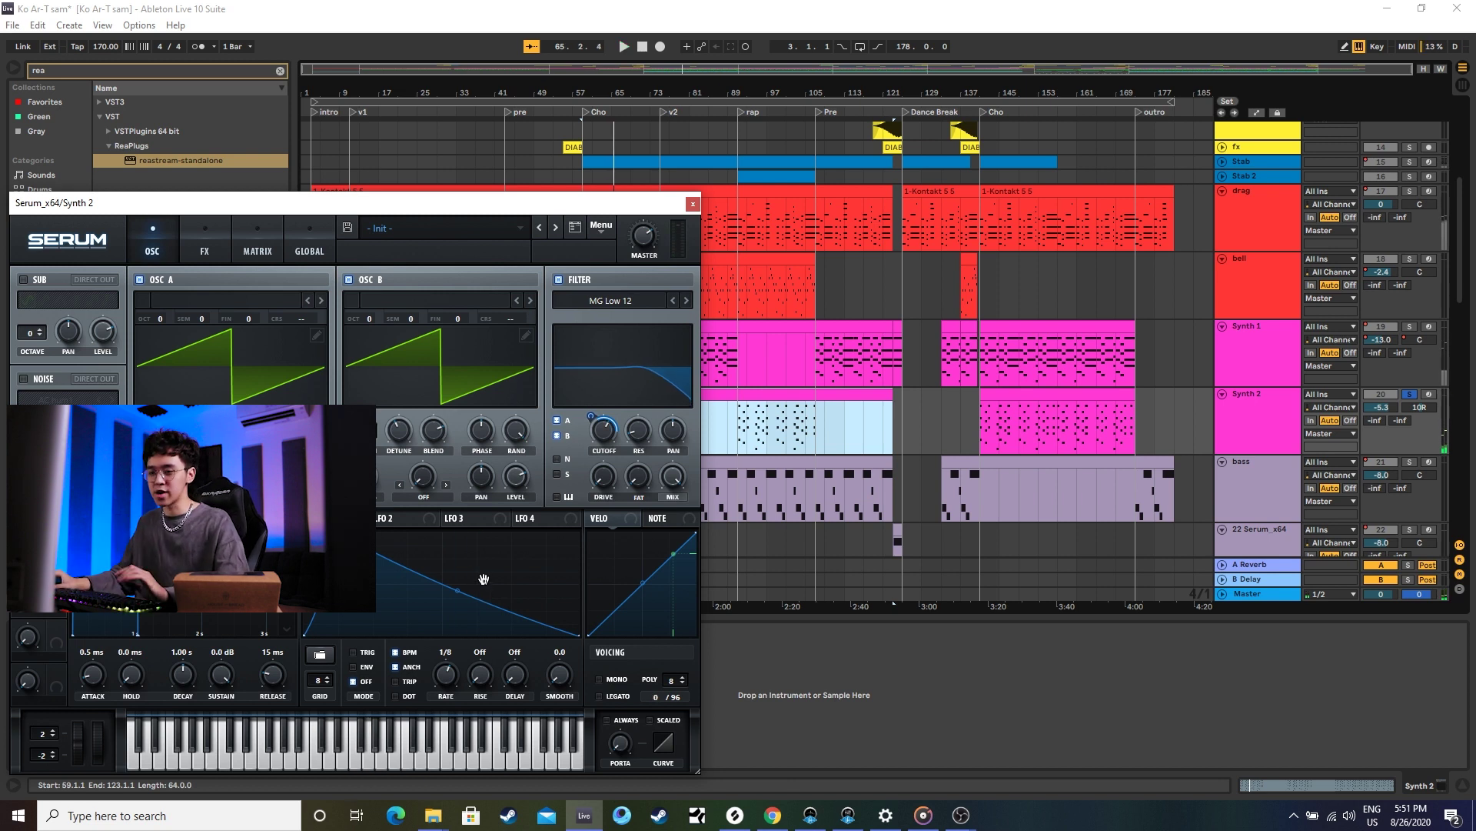
# Close Synth 2's Serum window, then solo Synth 1 alongside Synth 2 and play both together.
pyautogui.click(692, 204)
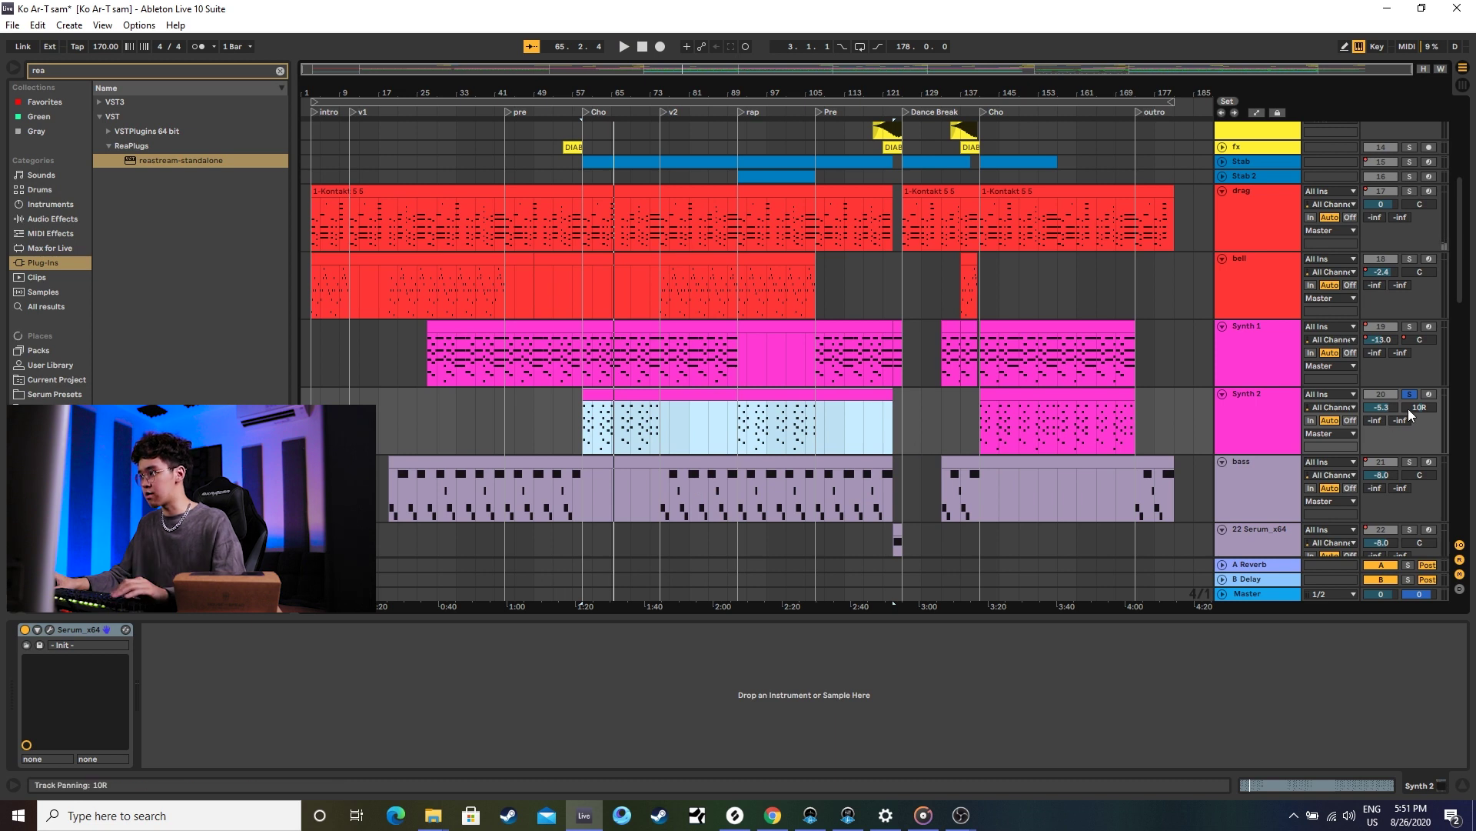
pyautogui.click(1411, 327)
pyautogui.press('space')
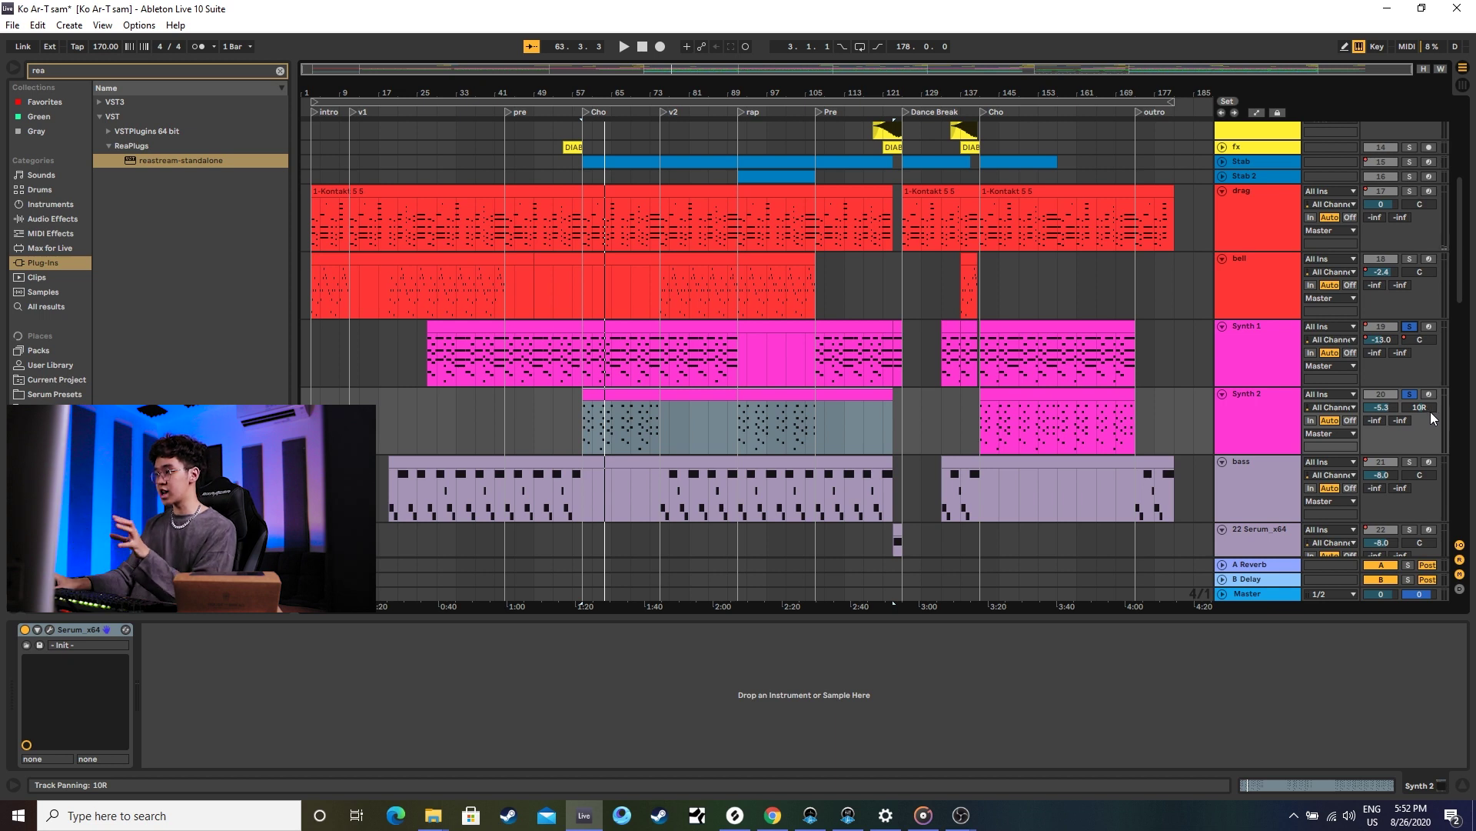
# Examine how the bass, percussion, drum and clap clips are arranged around the two synth tracks.
pyautogui.scroll(-5, 1217, 480)
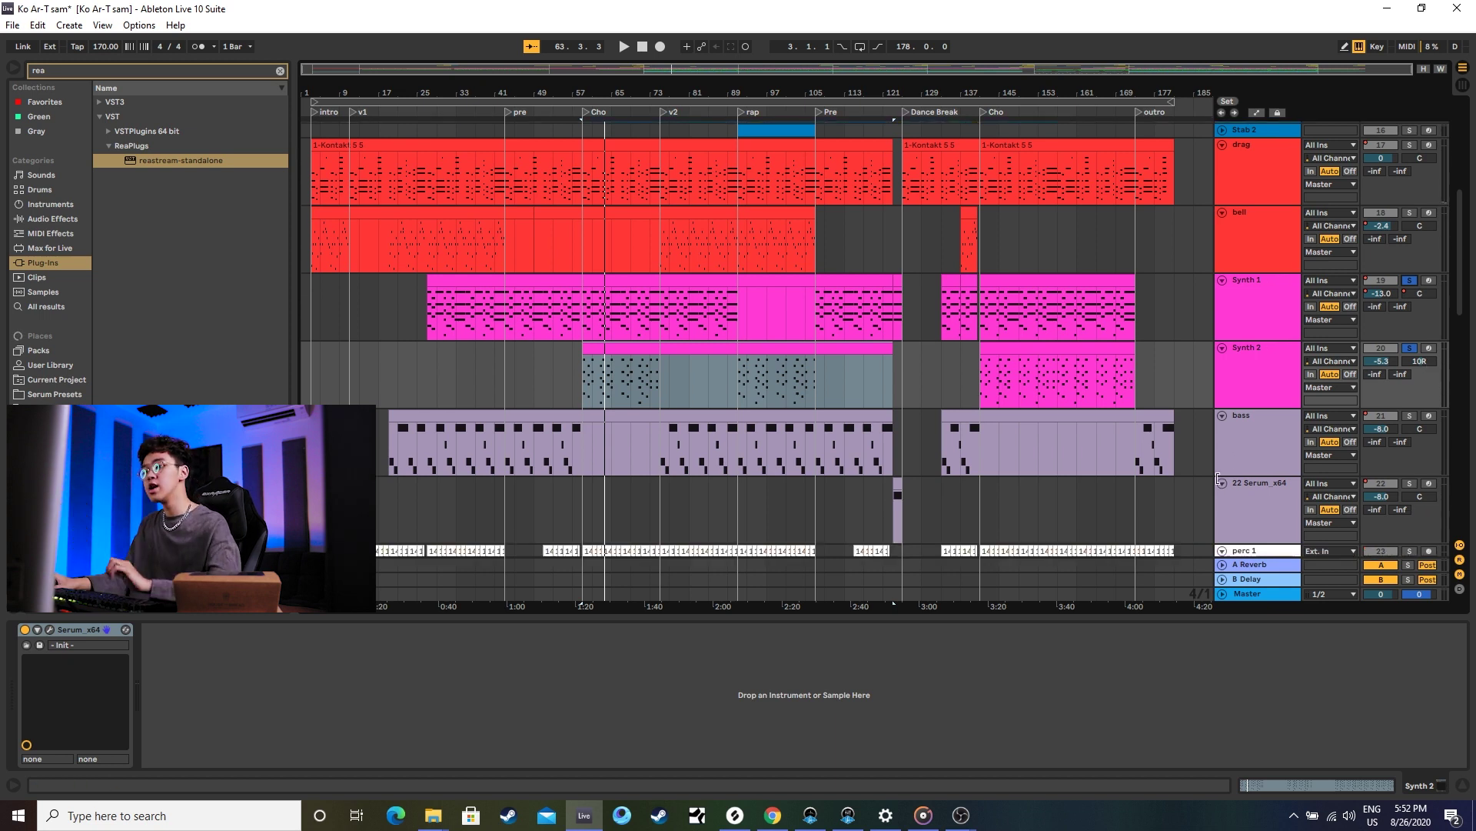
pyautogui.scroll(-4, 1188, 460)
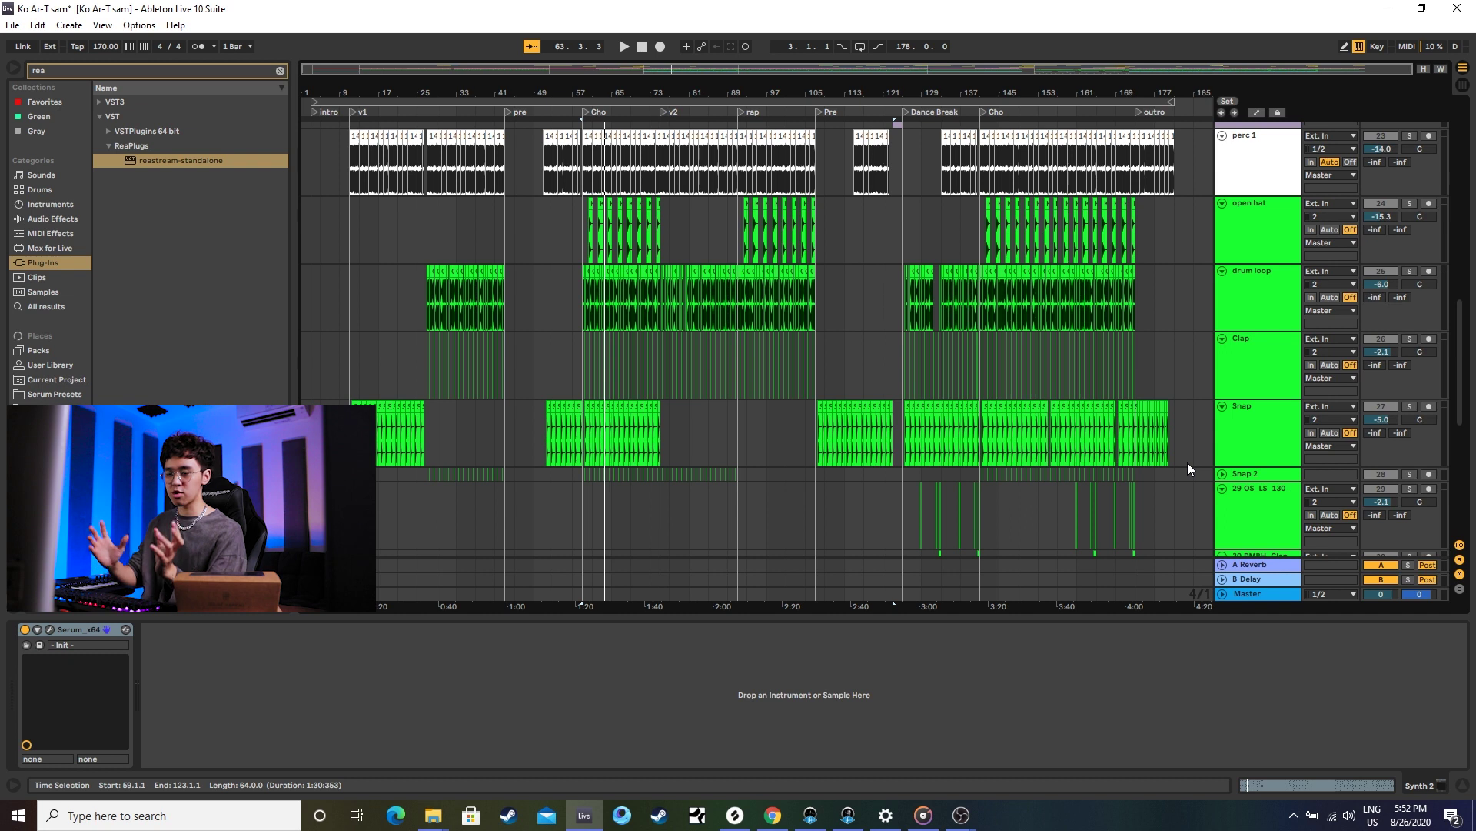
pyautogui.scroll(5, 1124, 381)
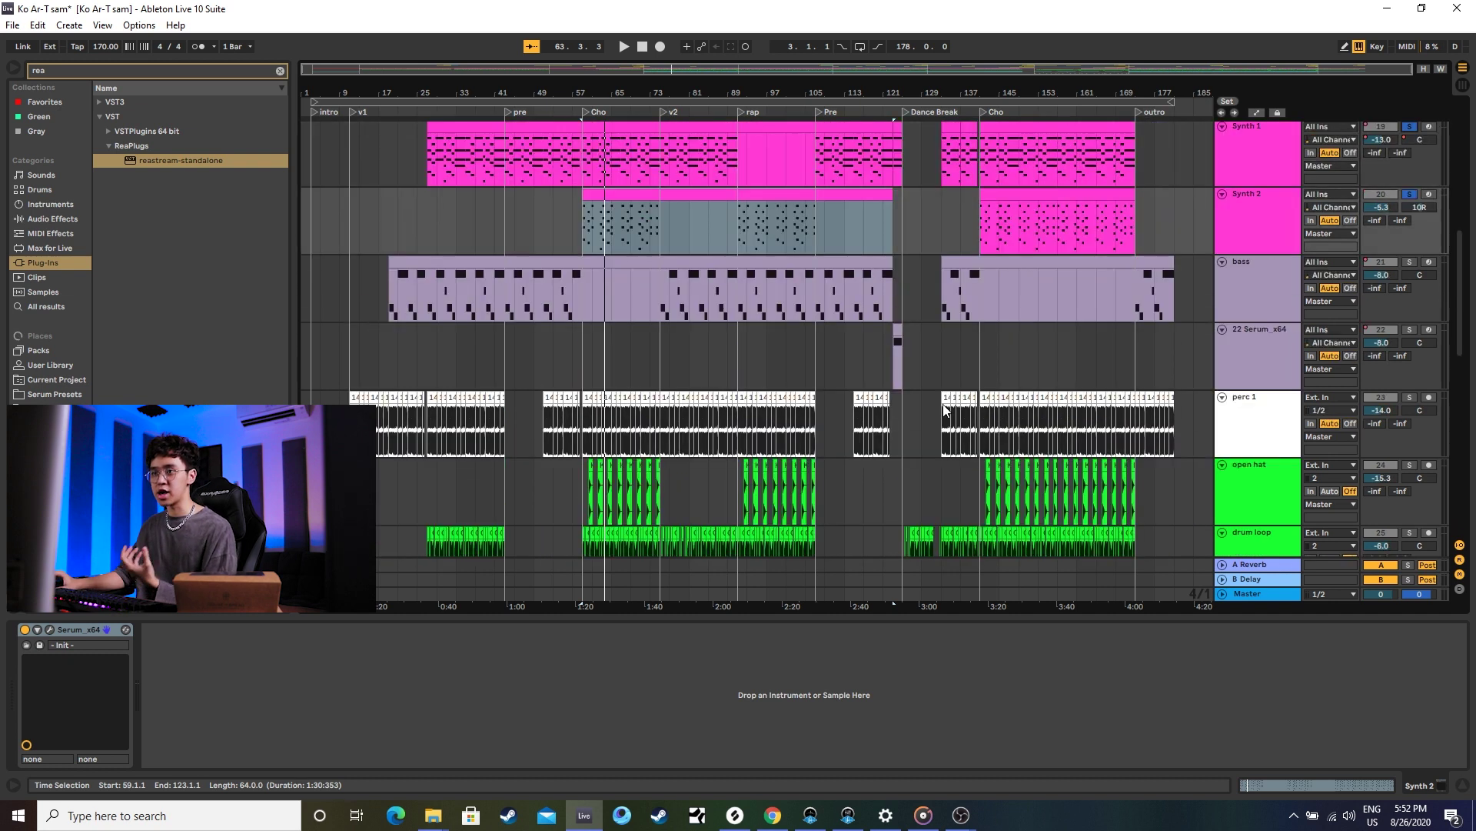
pyautogui.scroll(1, 937, 403)
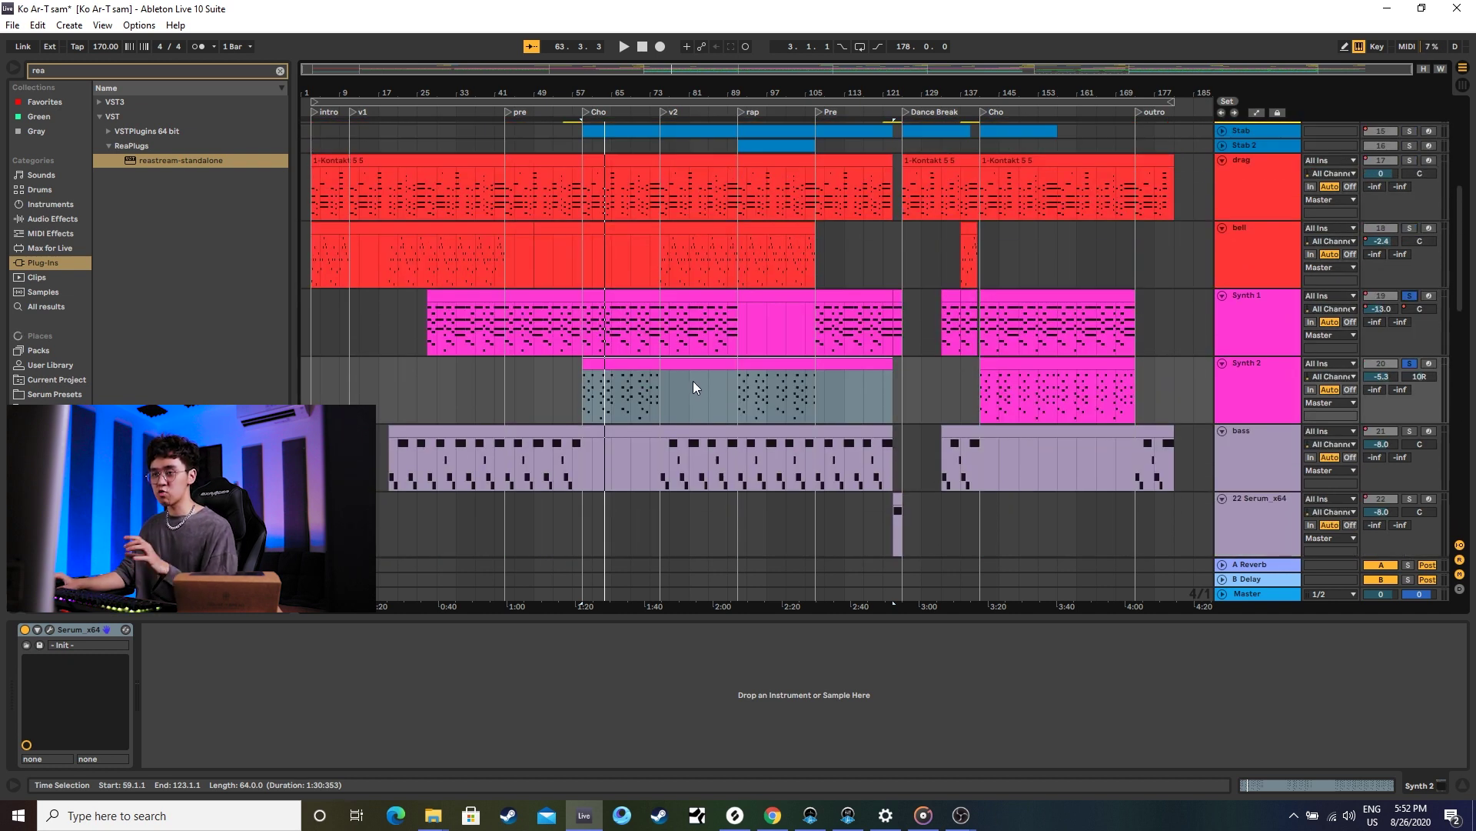
pyautogui.scroll(-2, 694, 381)
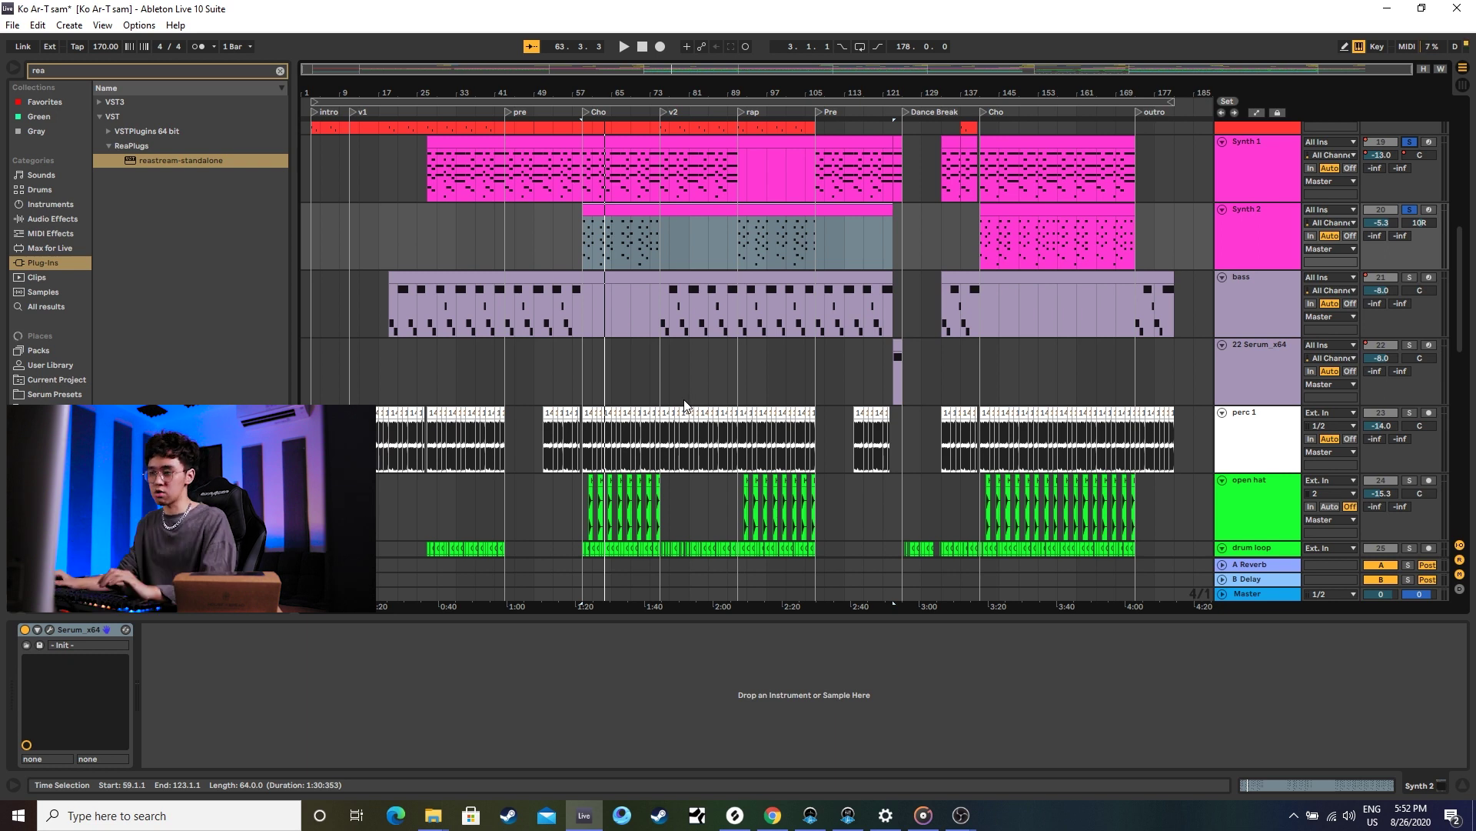
pyautogui.scroll(-4, 685, 405)
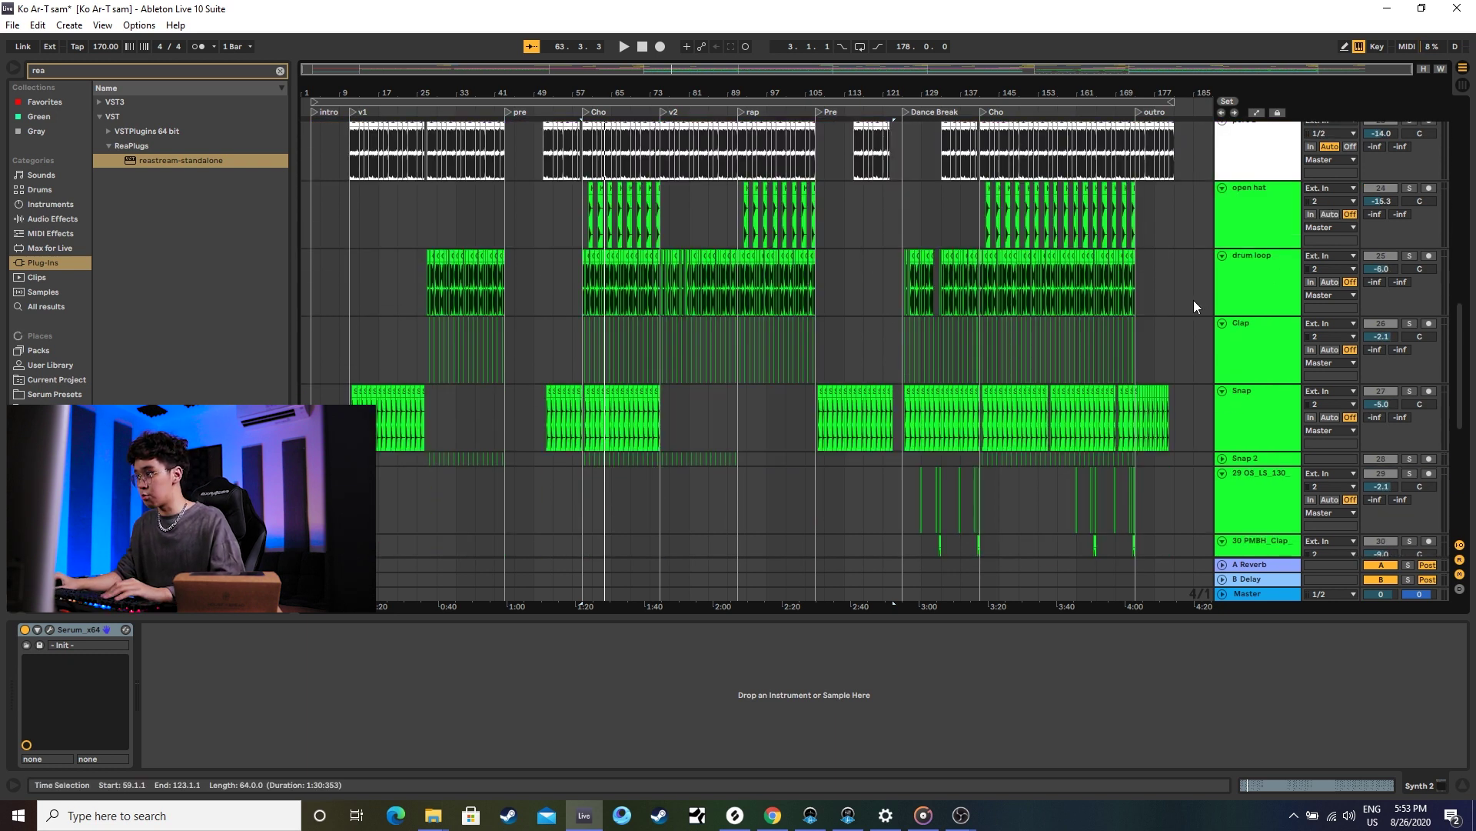
pyautogui.scroll(3, 1115, 330)
pyautogui.scroll(8, 923, 369)
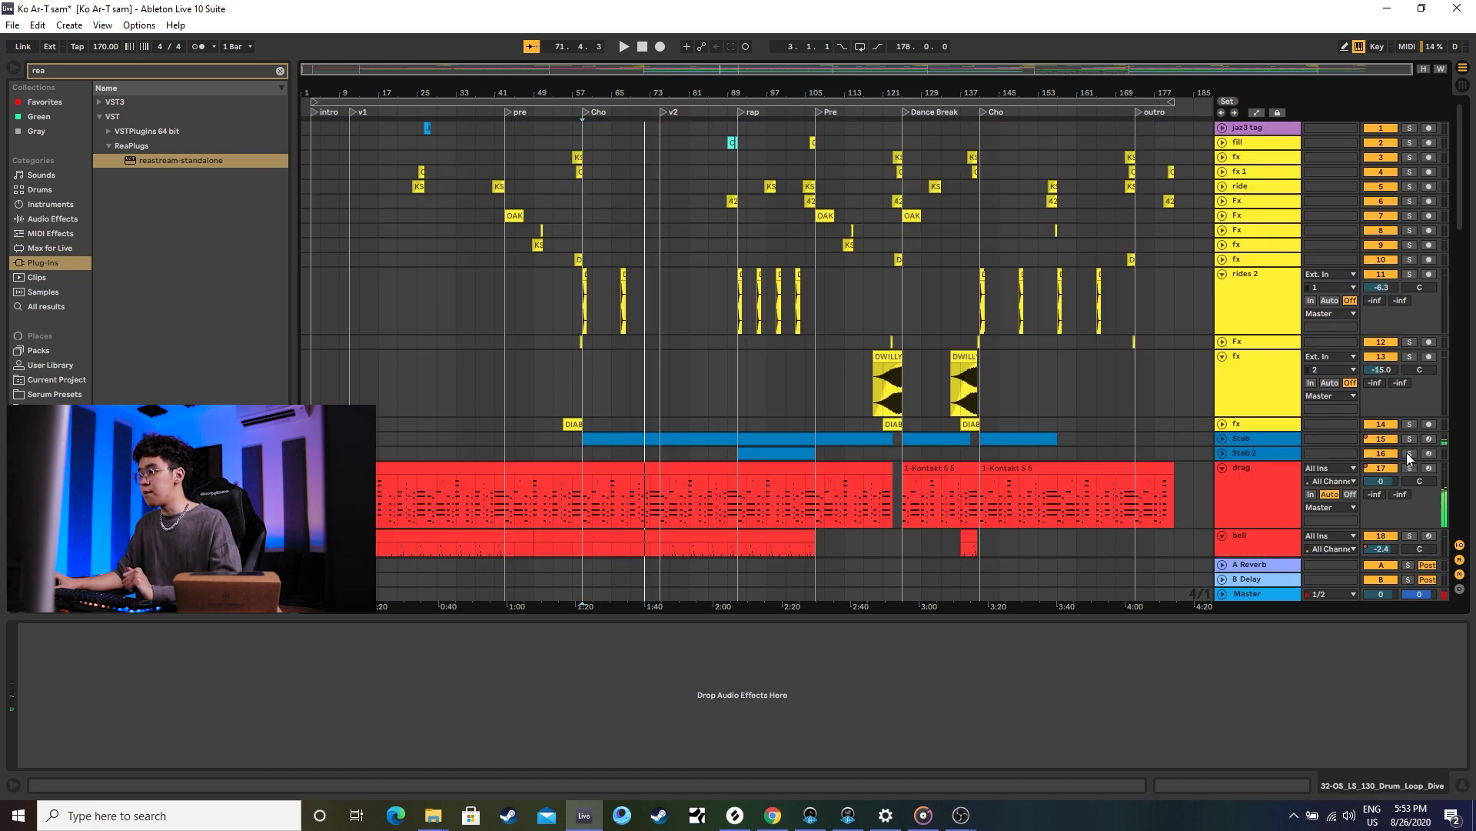
# Select the Synth 1 and Synth 2 tracks in turn to show their devices.
pyautogui.scroll(-5, 1230, 517)
pyautogui.click(1265, 363)
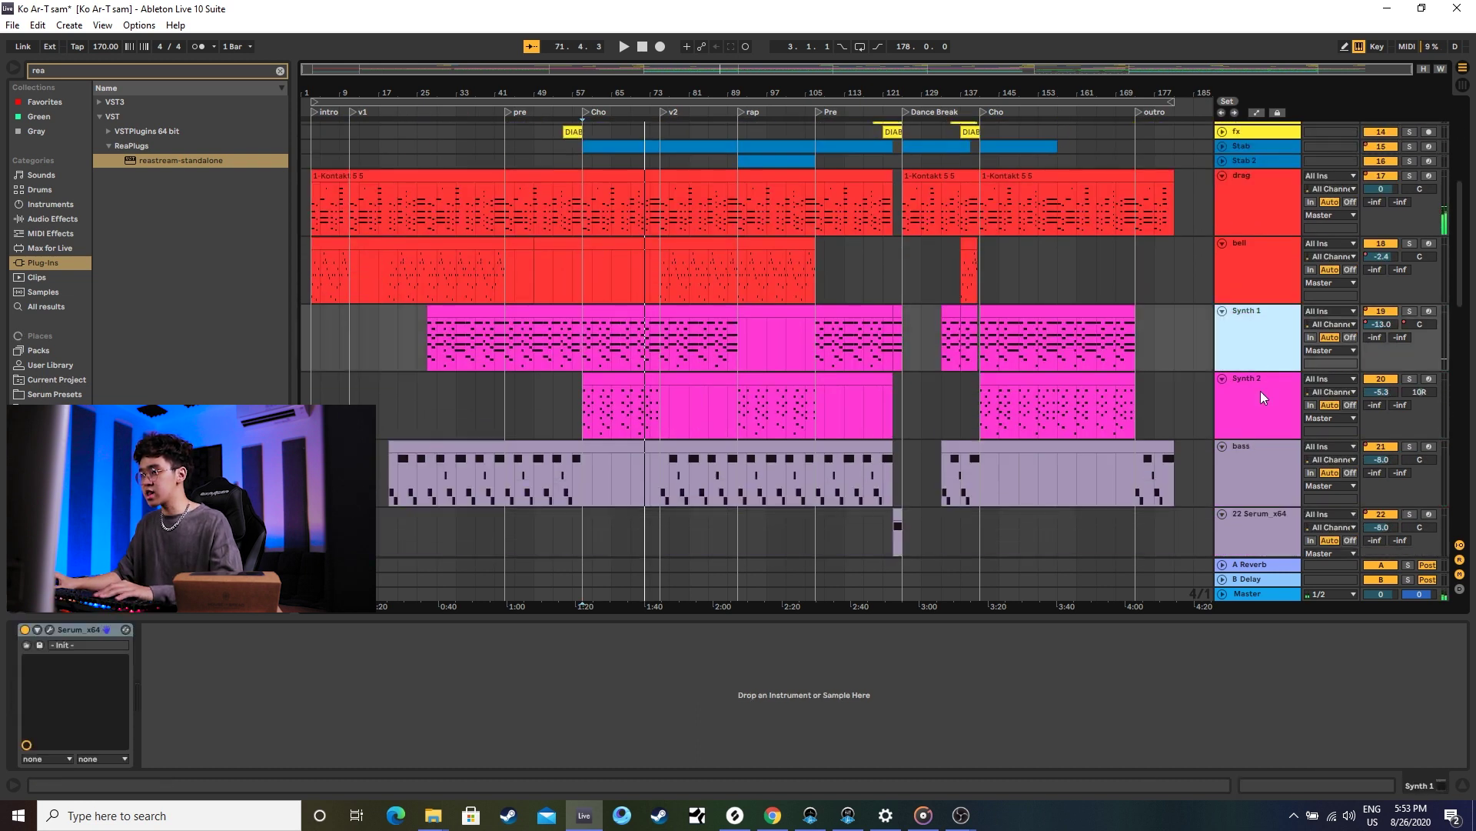
pyautogui.click(1262, 397)
pyautogui.scroll(6, 1263, 394)
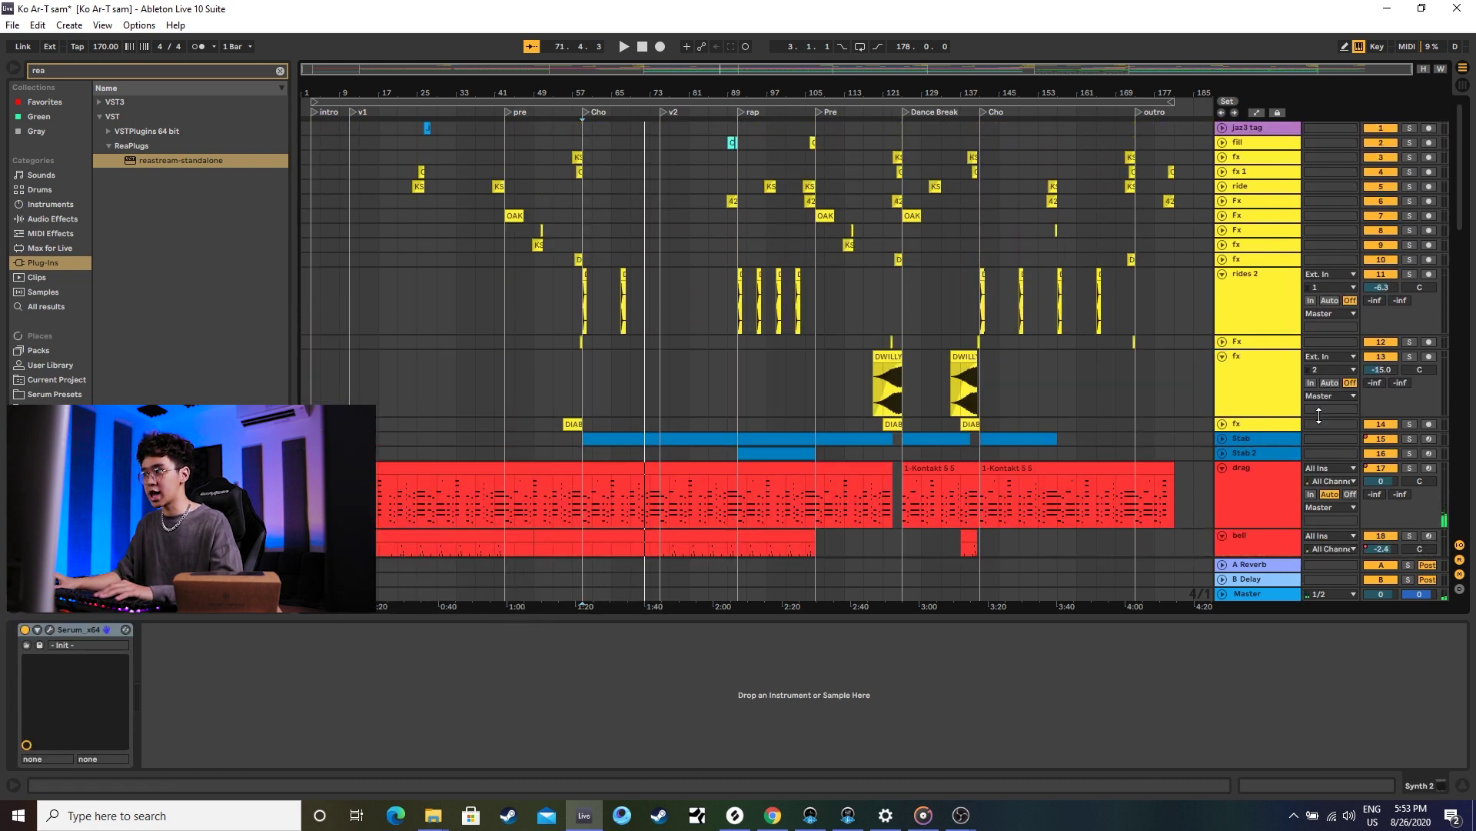
# Unfold the lead 2 and Lead 3 tracks, keeping the second Main LEad track folded.
pyautogui.scroll(-5, 1319, 416)
pyautogui.scroll(-8, 1459, 439)
pyautogui.scroll(-5, 1459, 439)
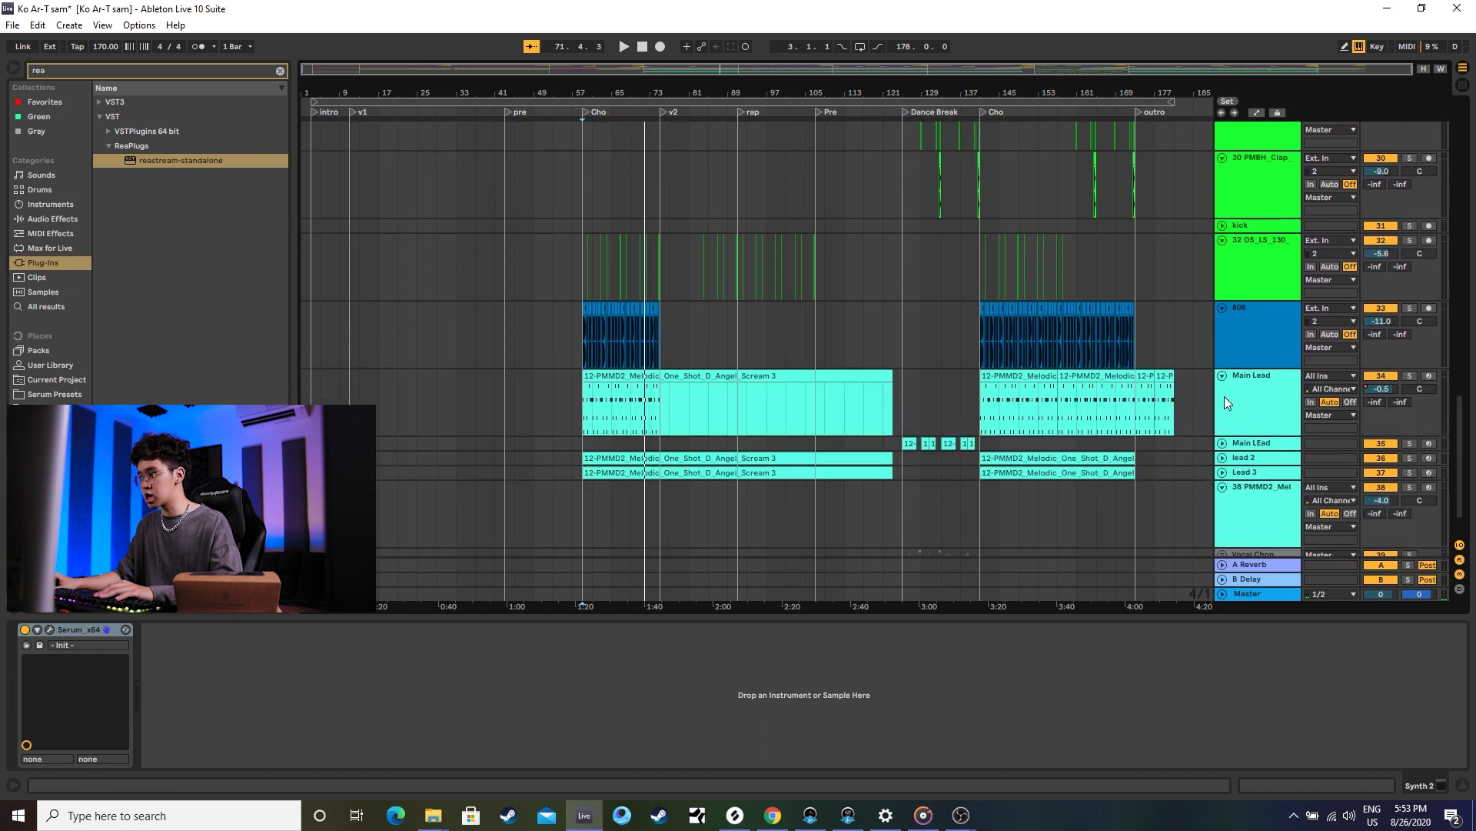
pyautogui.click(1223, 444)
pyautogui.scroll(-1, 1219, 385)
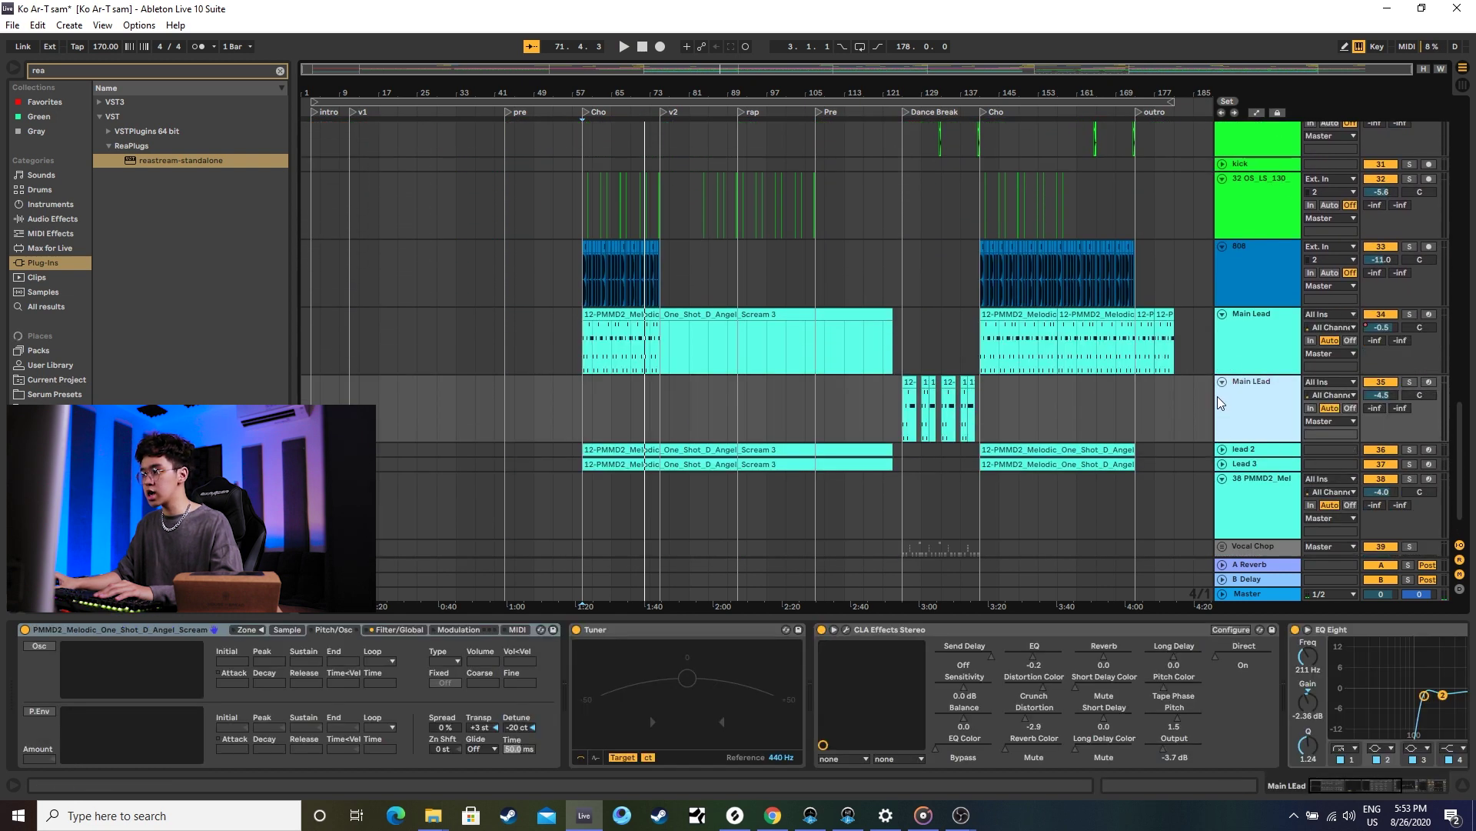
pyautogui.click(1222, 381)
pyautogui.click(1223, 396)
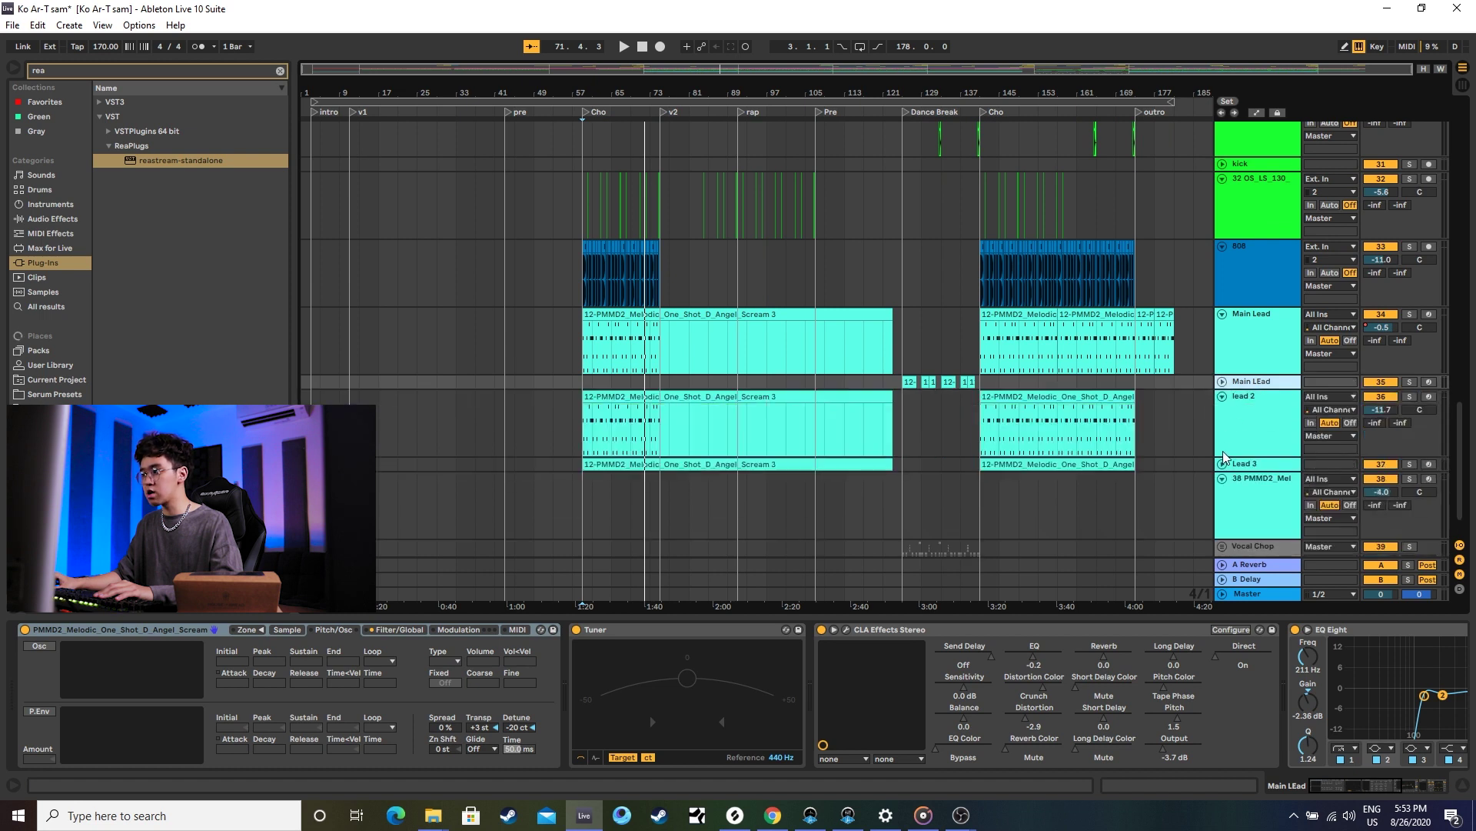
pyautogui.click(1223, 463)
pyautogui.scroll(-1, 762, 233)
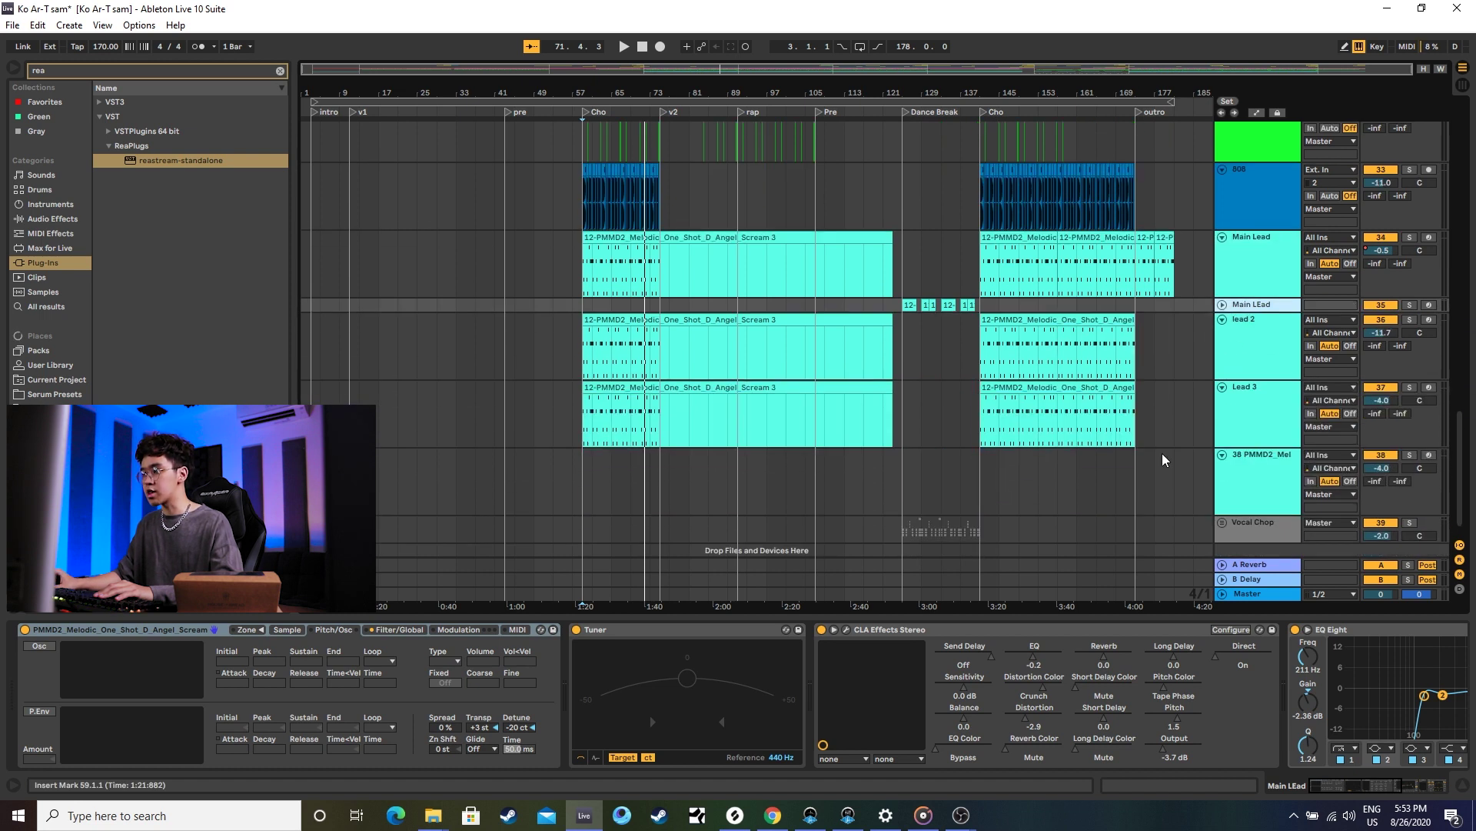
# Solo the first Main Lead track and play it from the chorus at bar 59.
pyautogui.click(604, 284)
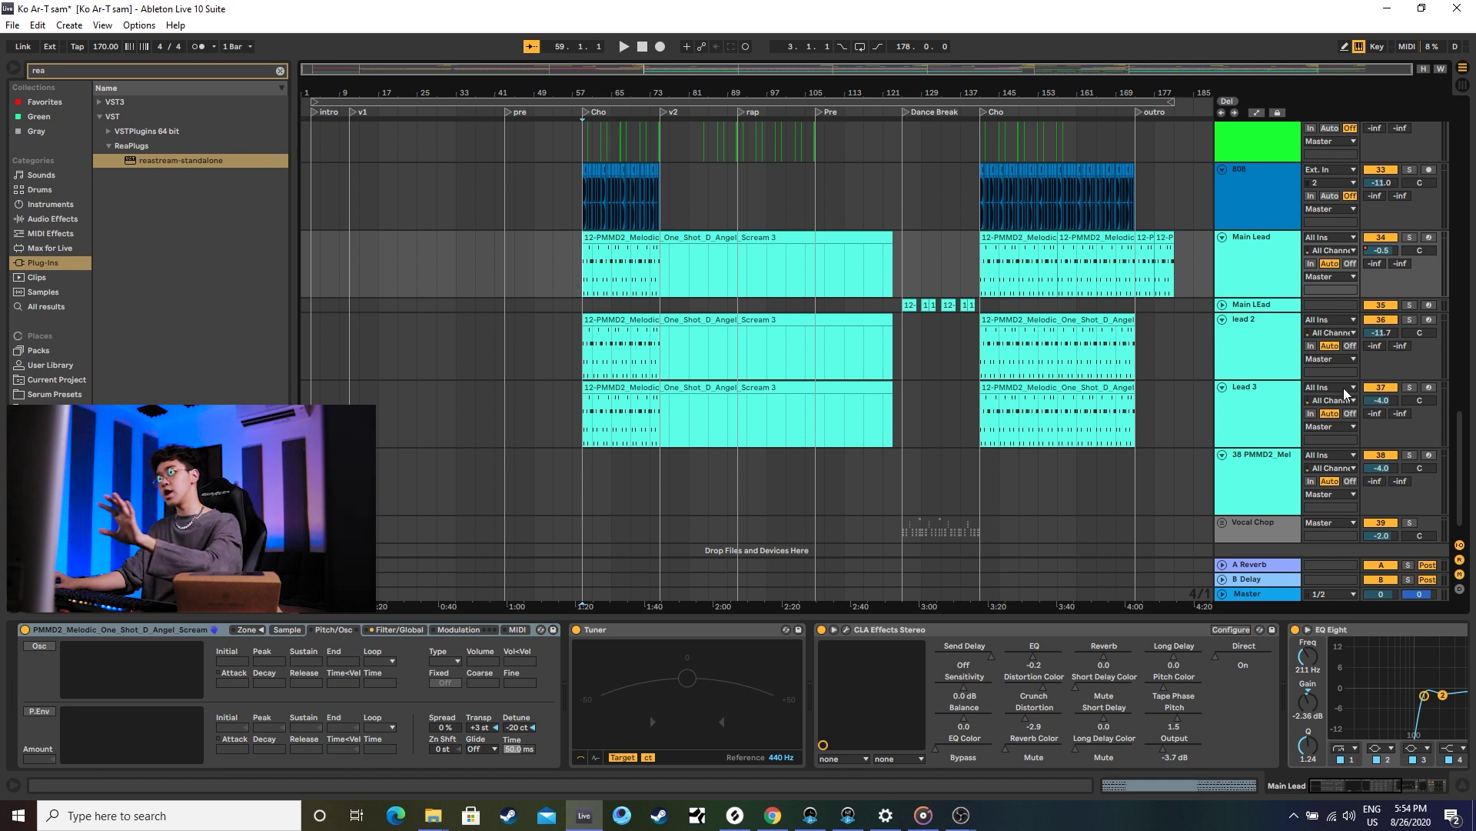
pyautogui.click(1253, 338)
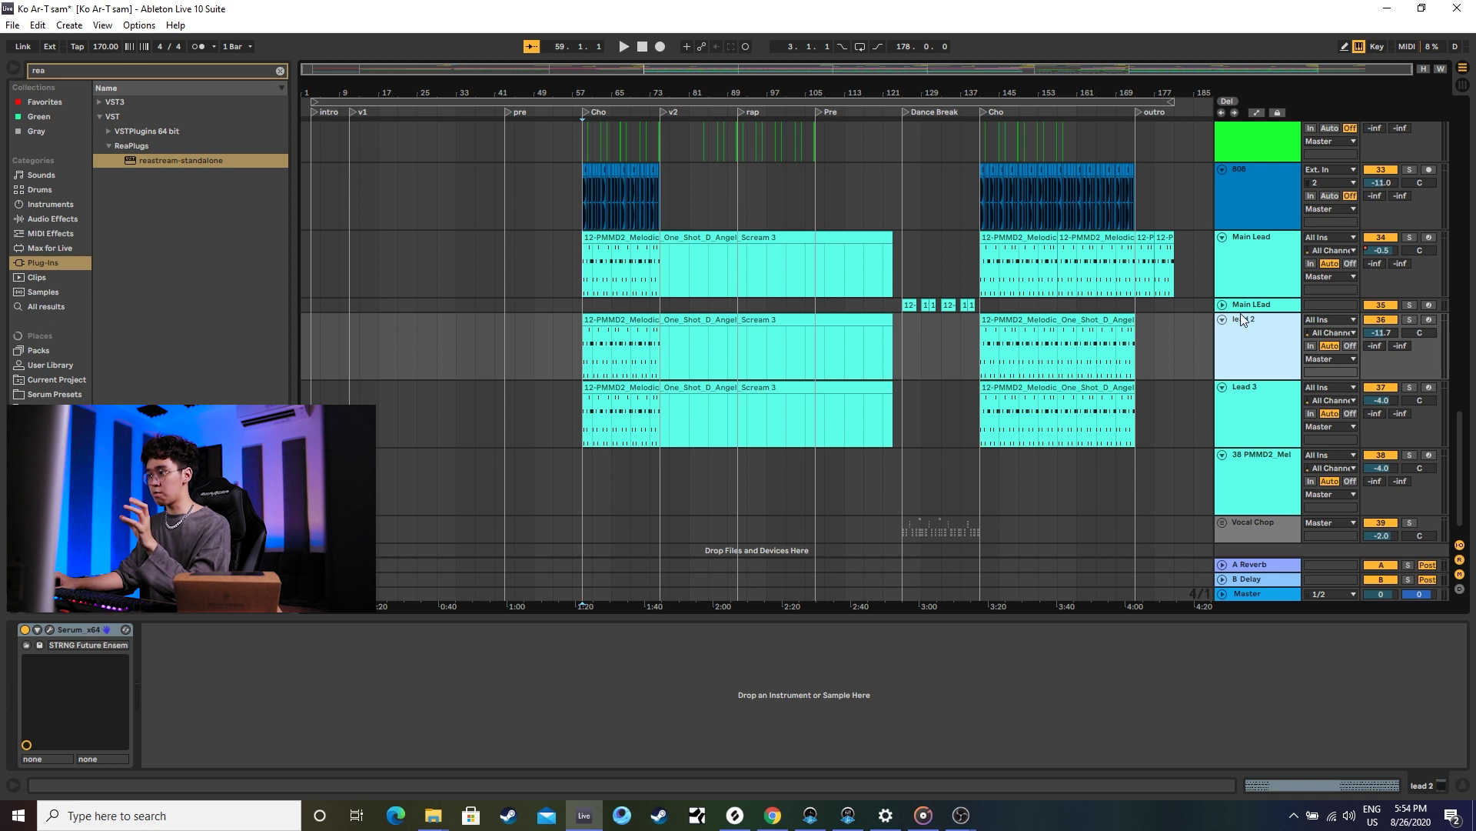
pyautogui.click(1410, 237)
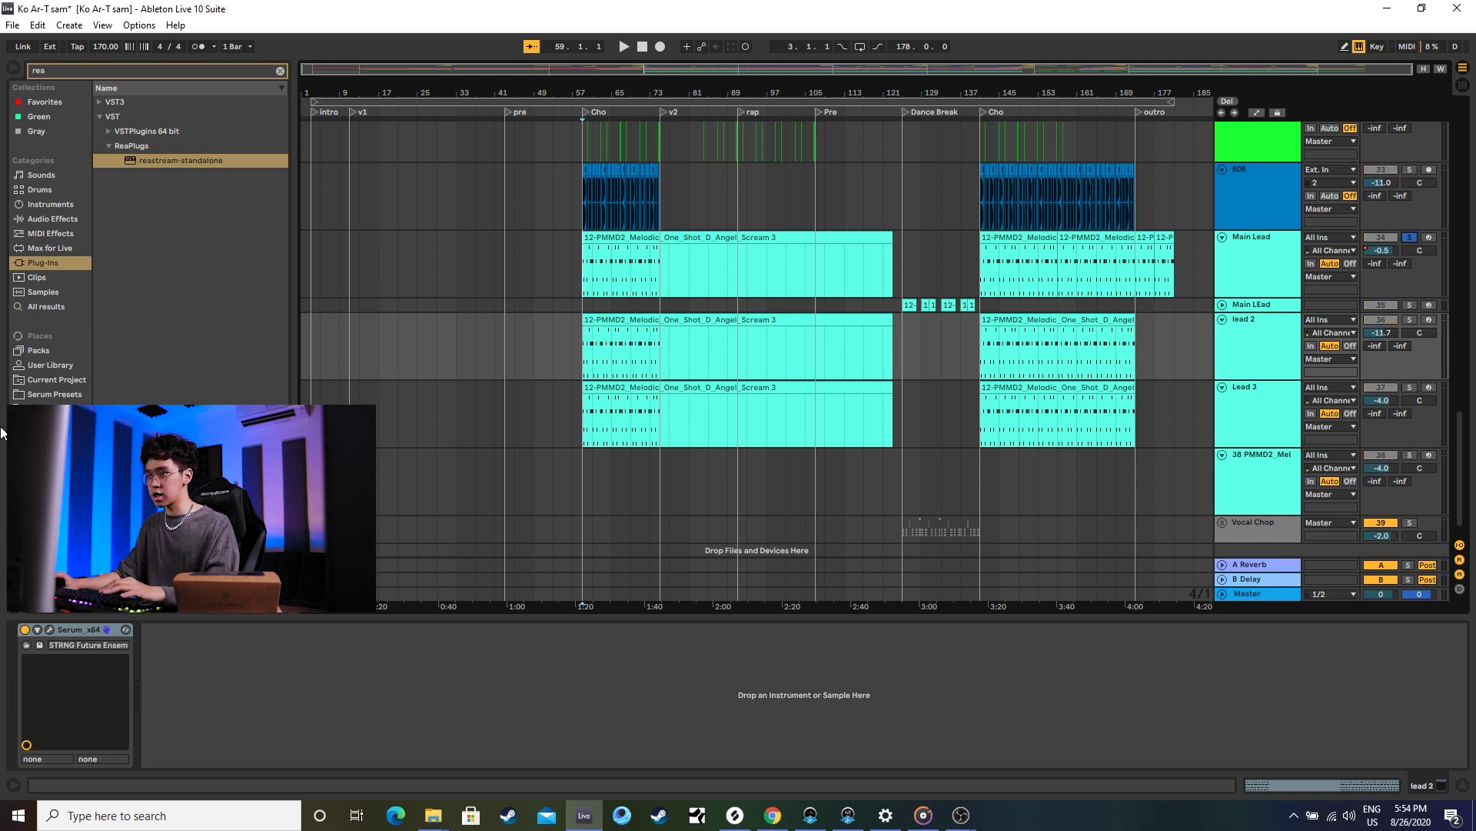
pyautogui.click(583, 265)
pyautogui.press('space')
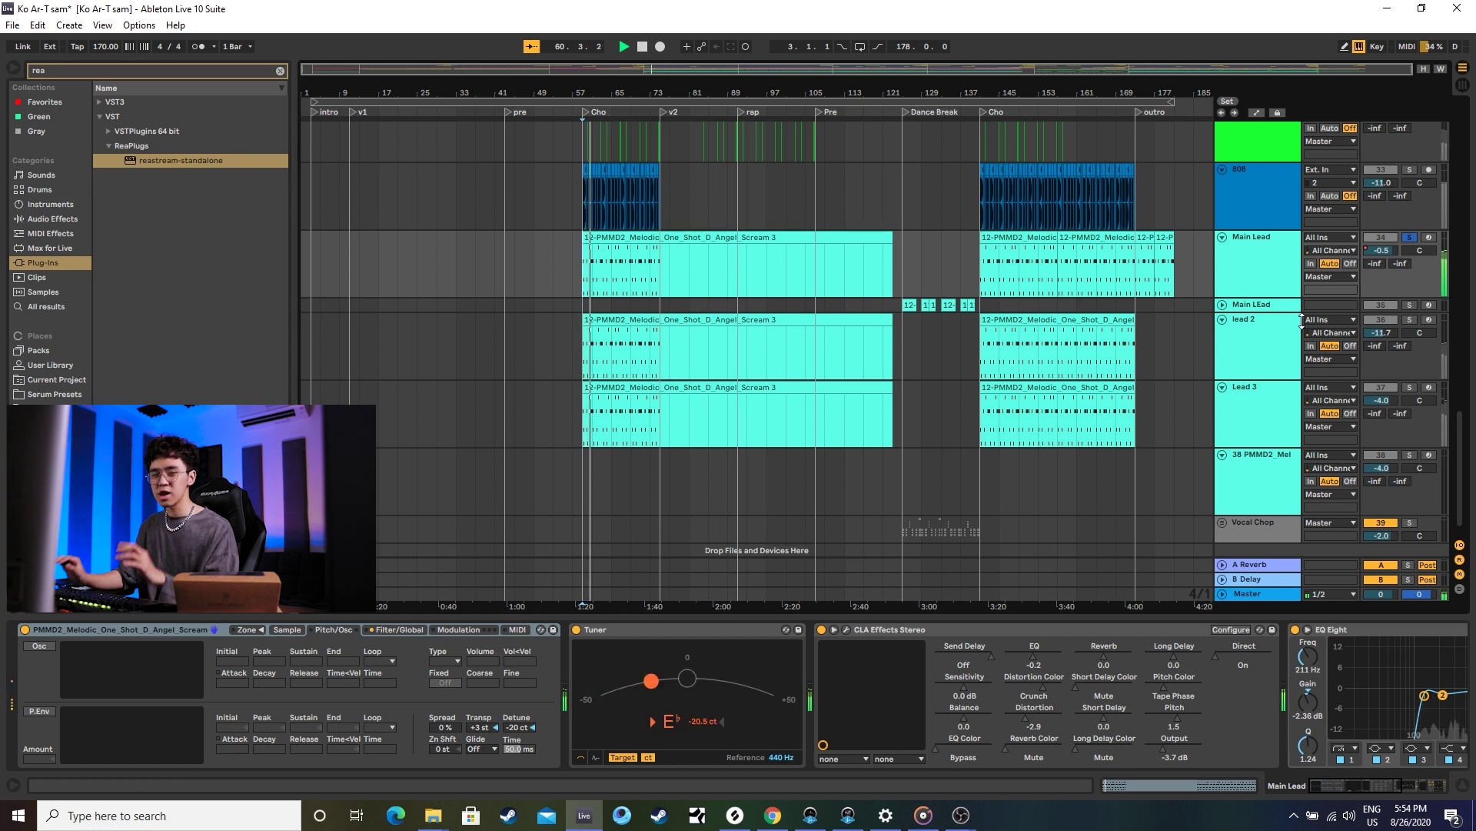
# Show the sample waveform in the first Main Lead track's Sampler and arm the track to try notes on it.
pyautogui.click(1267, 271)
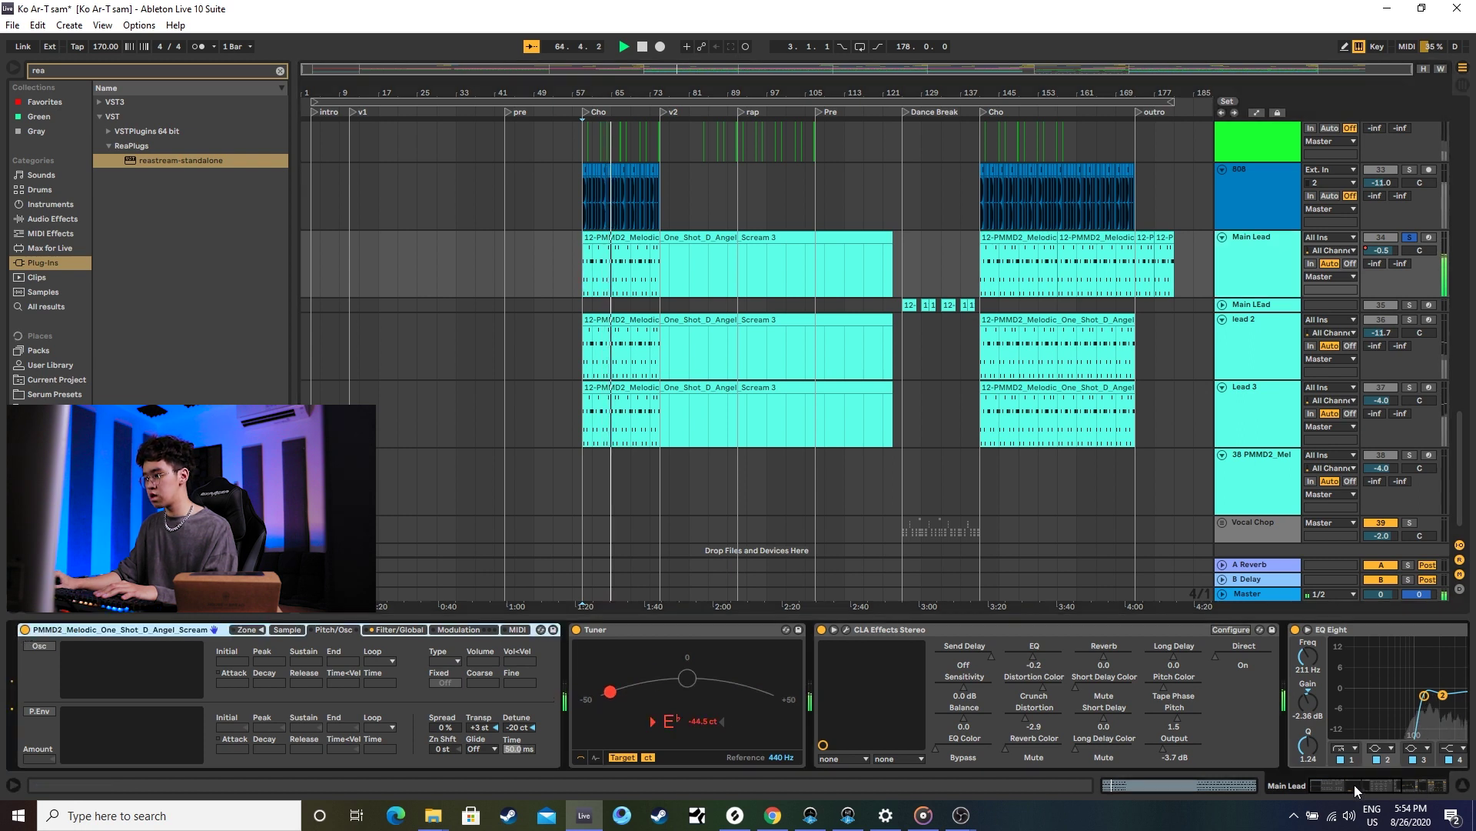
pyautogui.click(286, 629)
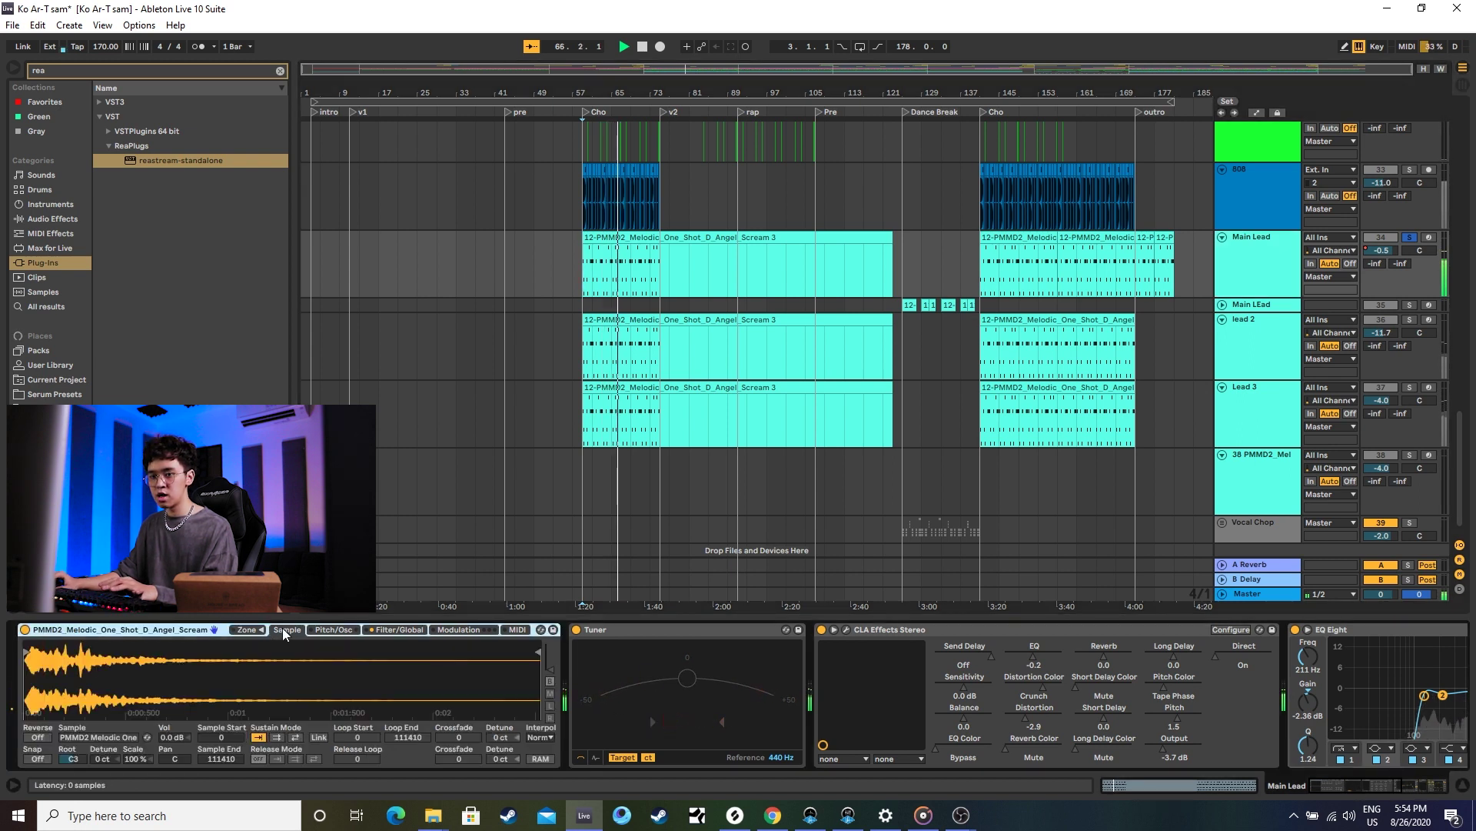
pyautogui.click(1430, 239)
pyautogui.press('f')
pyautogui.press('f')
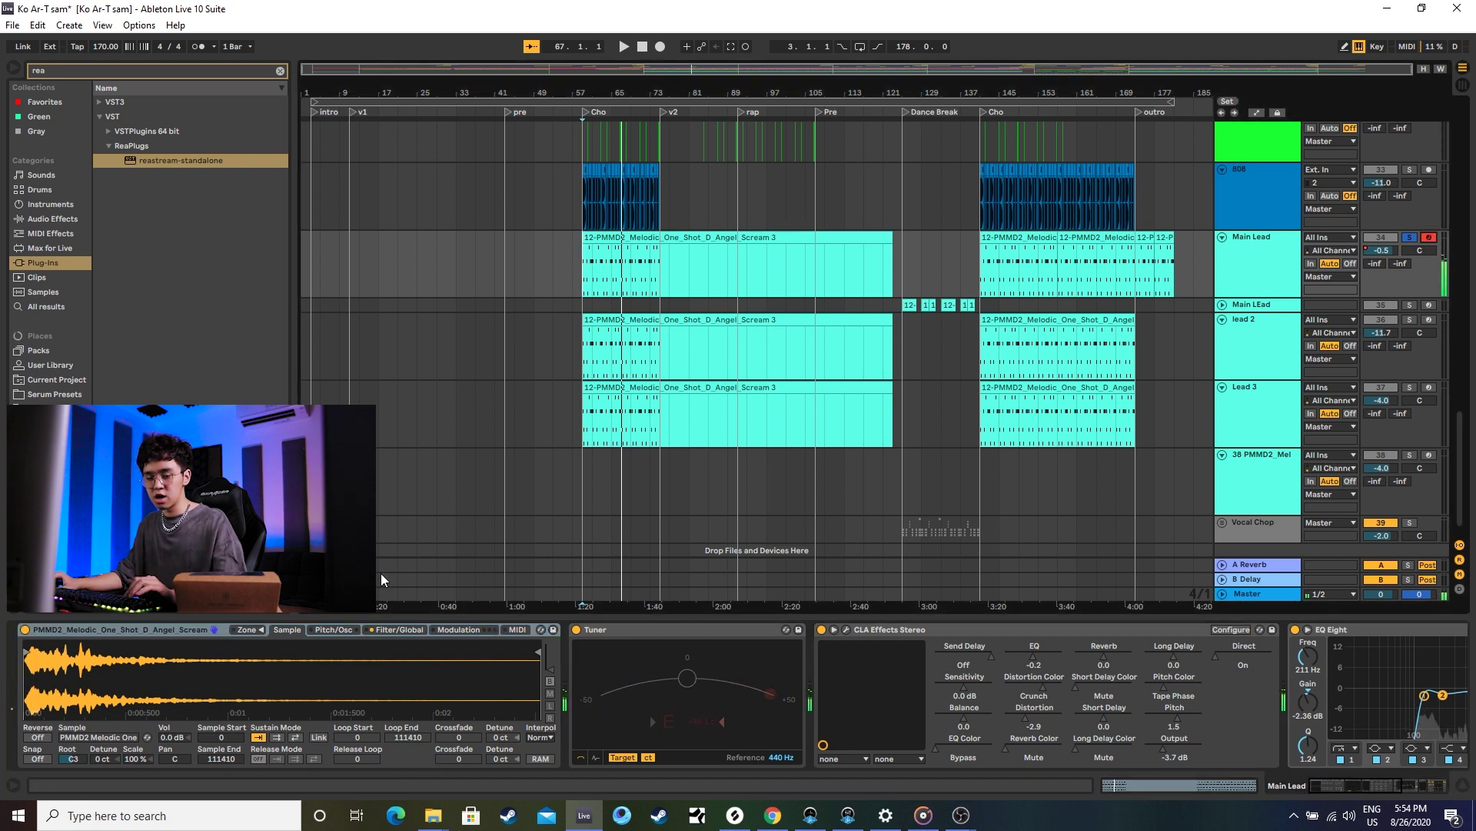
pyautogui.press('q')
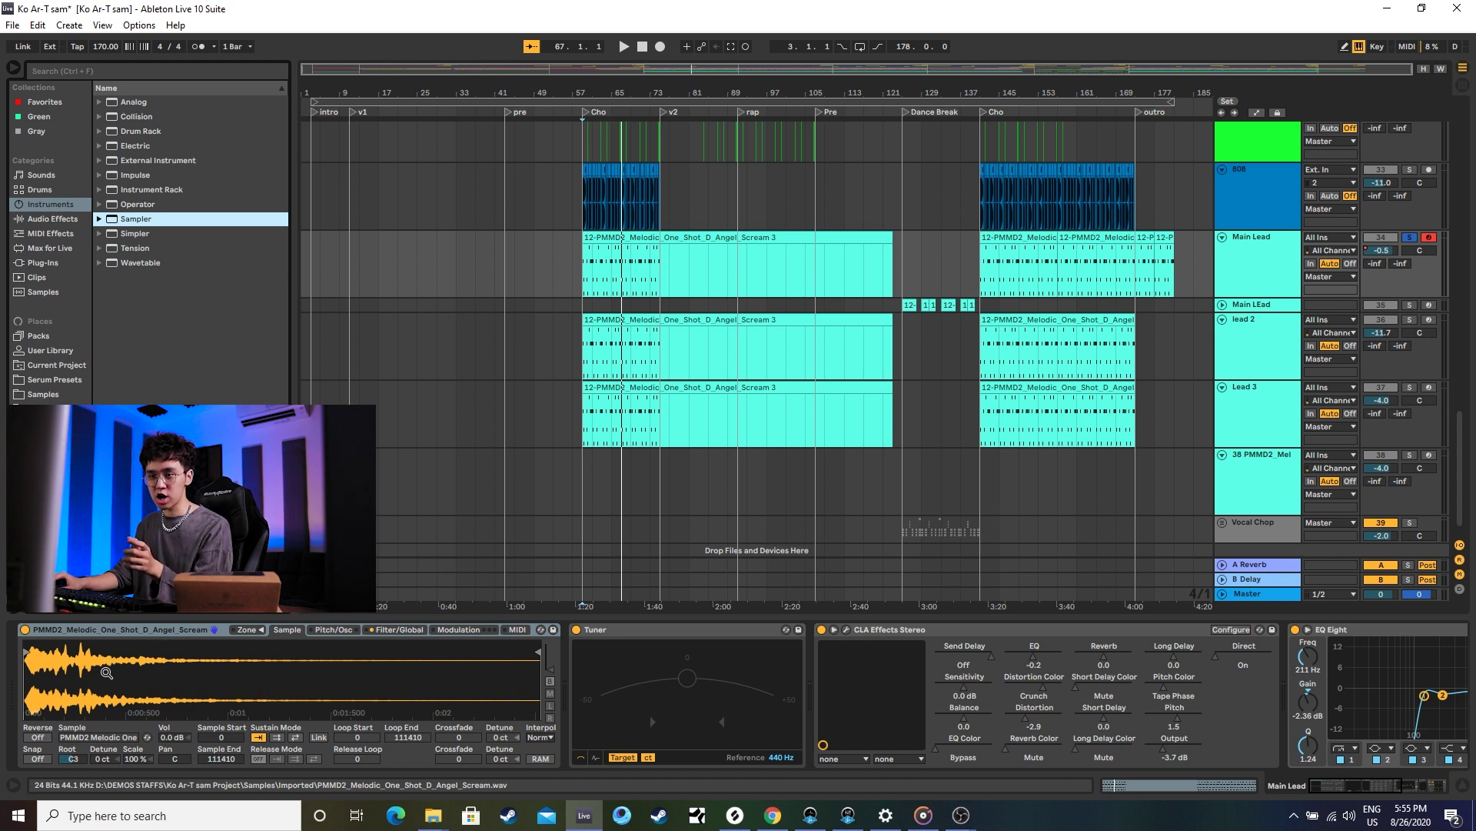
pyautogui.moveTo(138, 659); pyautogui.dragTo(139, 668)
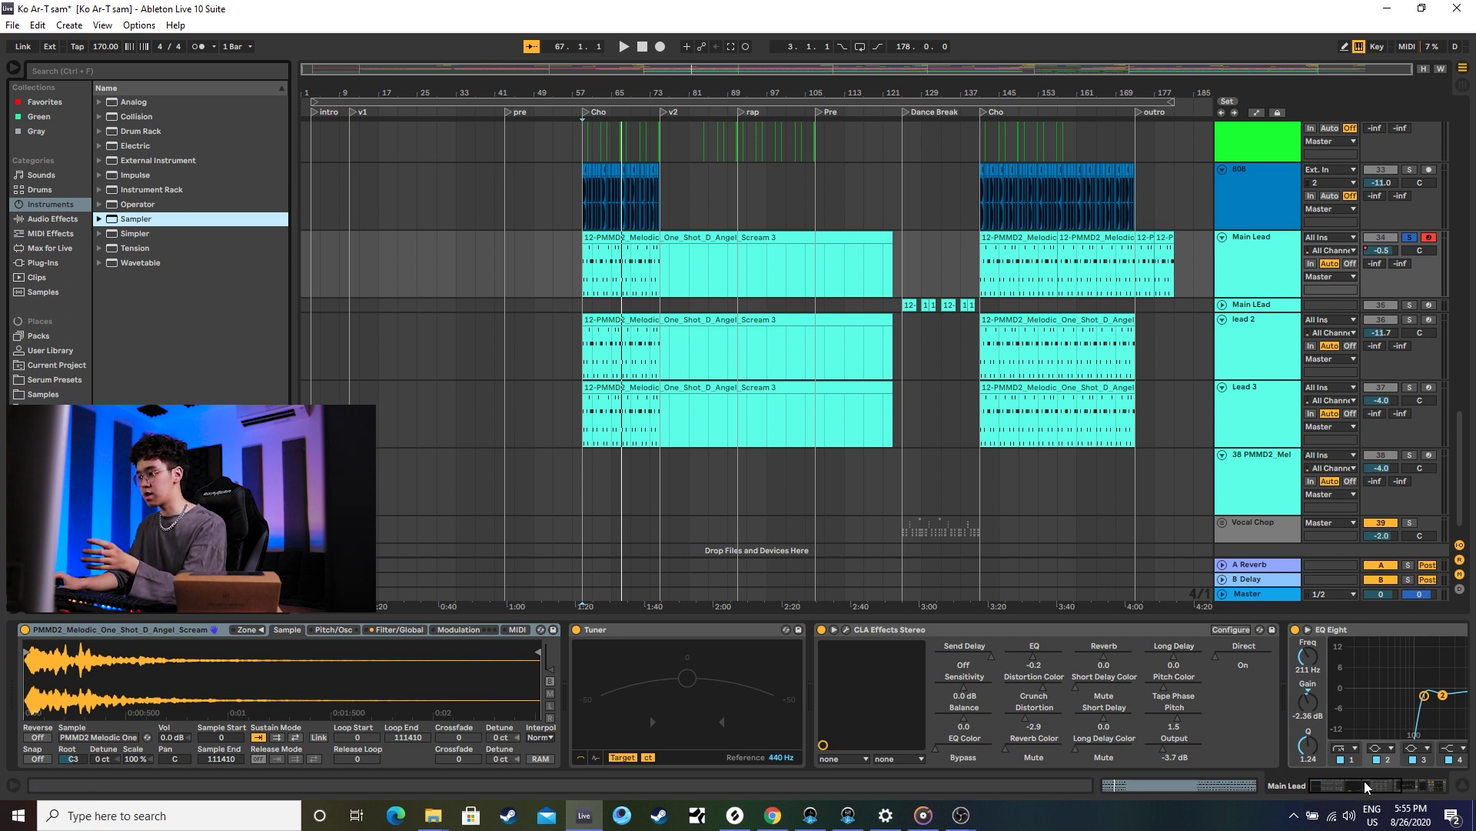
# Open the CLA Effects Stereo window from the Main Lead device chain to show its effect settings.
pyautogui.scroll(-5, 1279, 760)
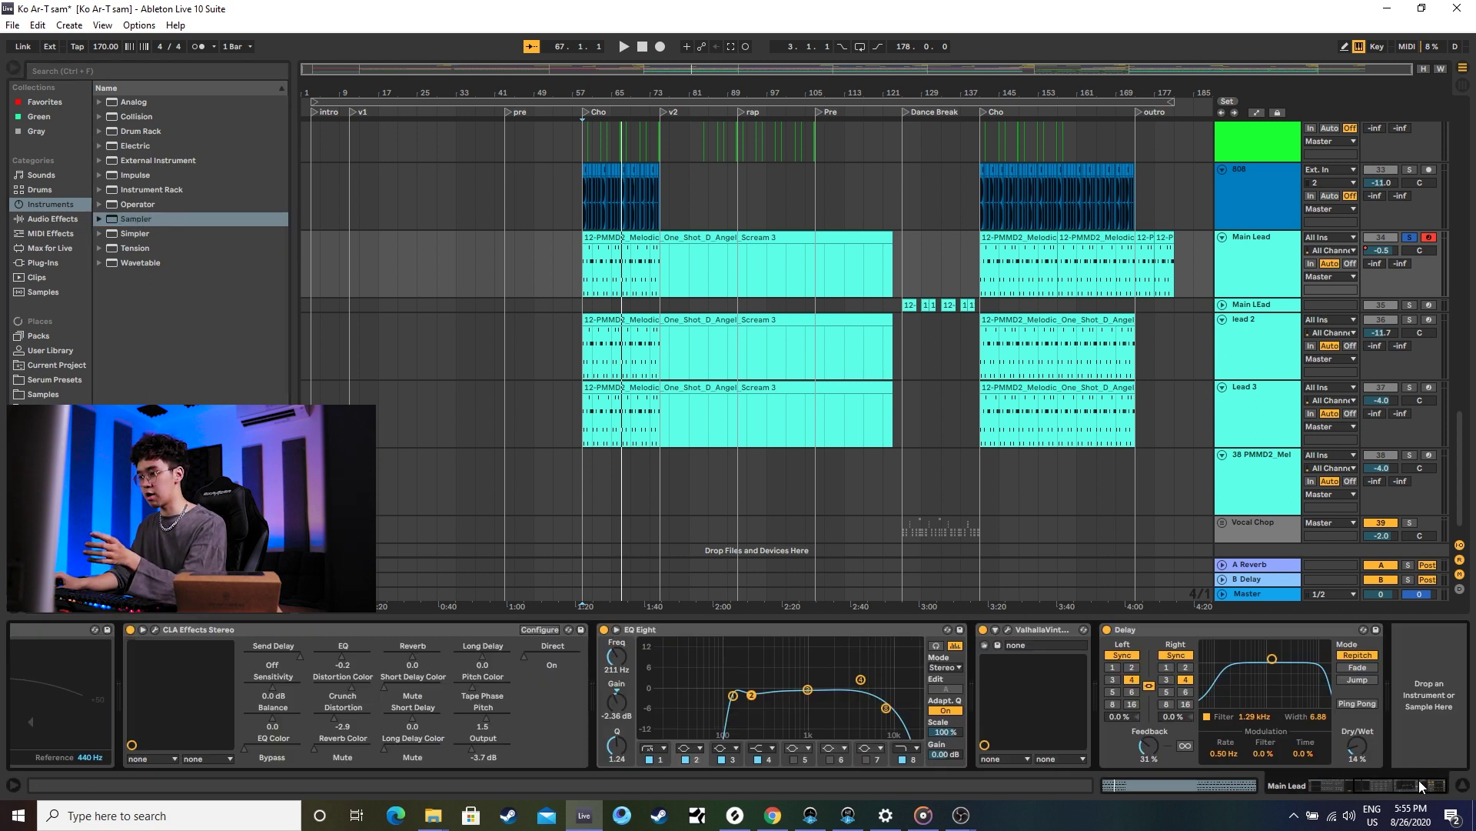
pyautogui.click(155, 629)
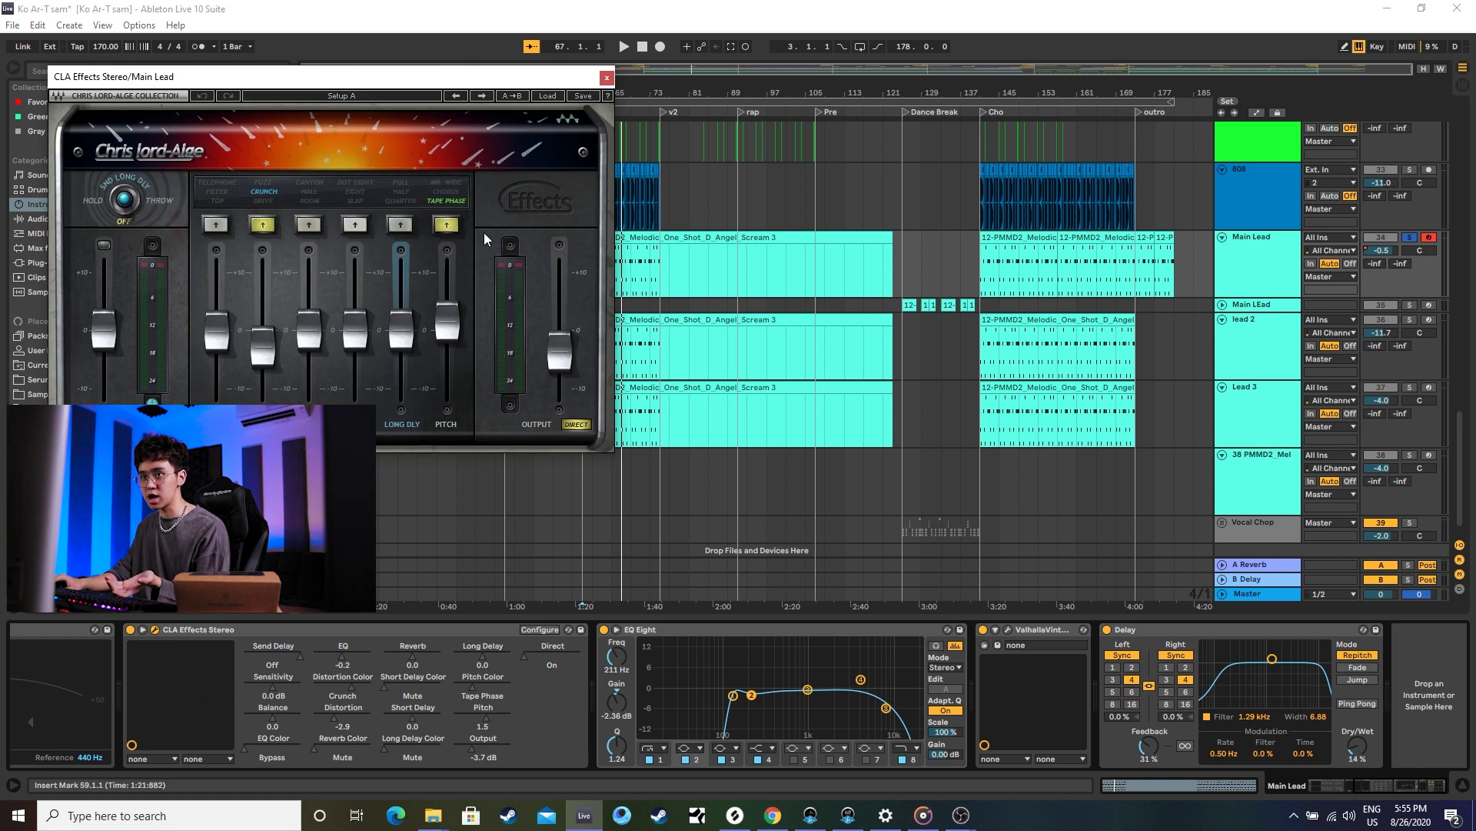
pyautogui.keyDown('alt'); pyautogui.click(264, 355); pyautogui.keyUp('alt')
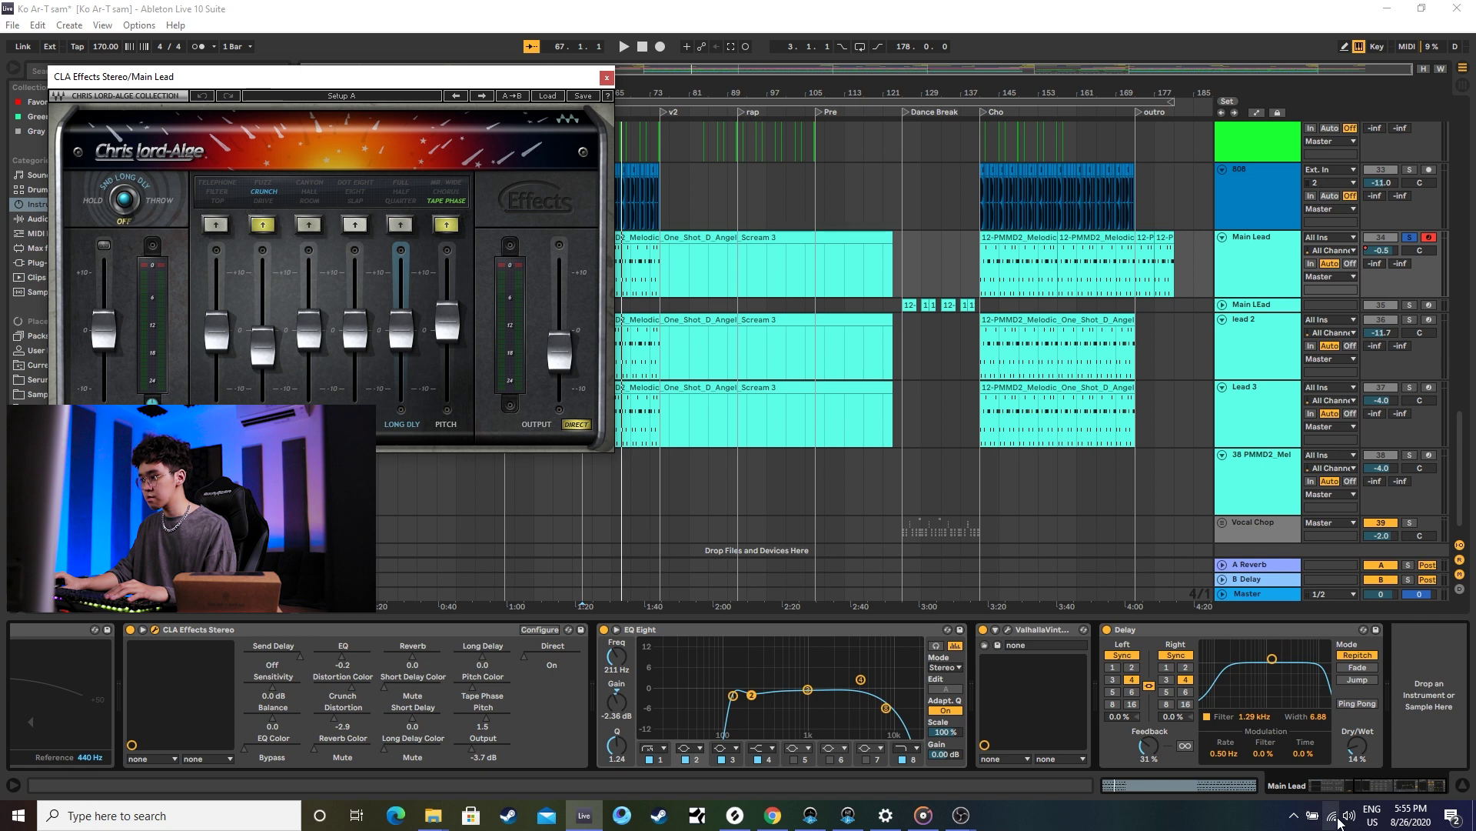
# Bypass the Main Lead's CLA Effects Stereo, EQ Eight, Valhalla reverb and Delay, and play the dry sound from bar 59.
pyautogui.hscroll(-5, 400, 716)
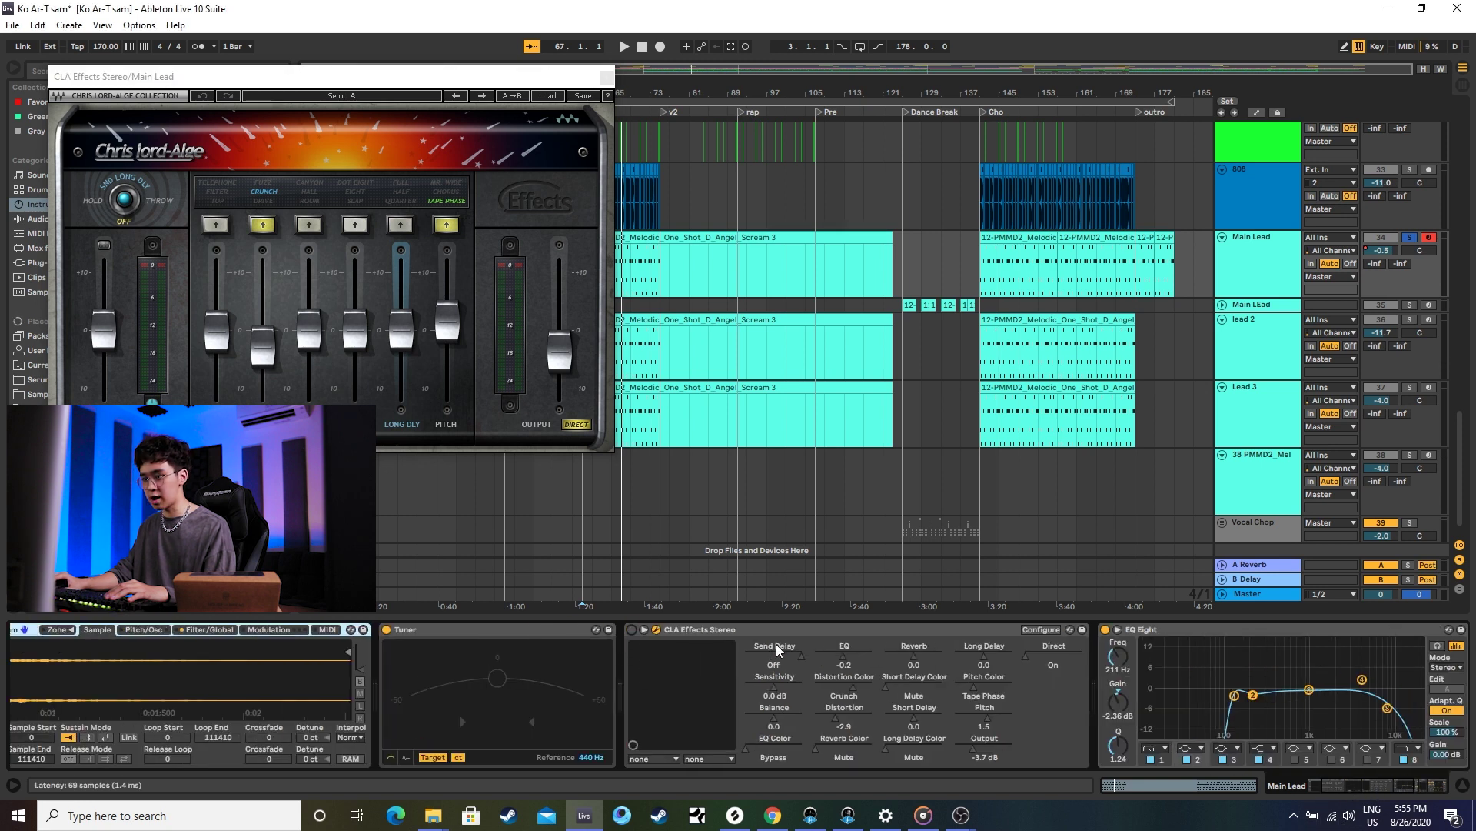
pyautogui.hscroll(5, 1077, 715)
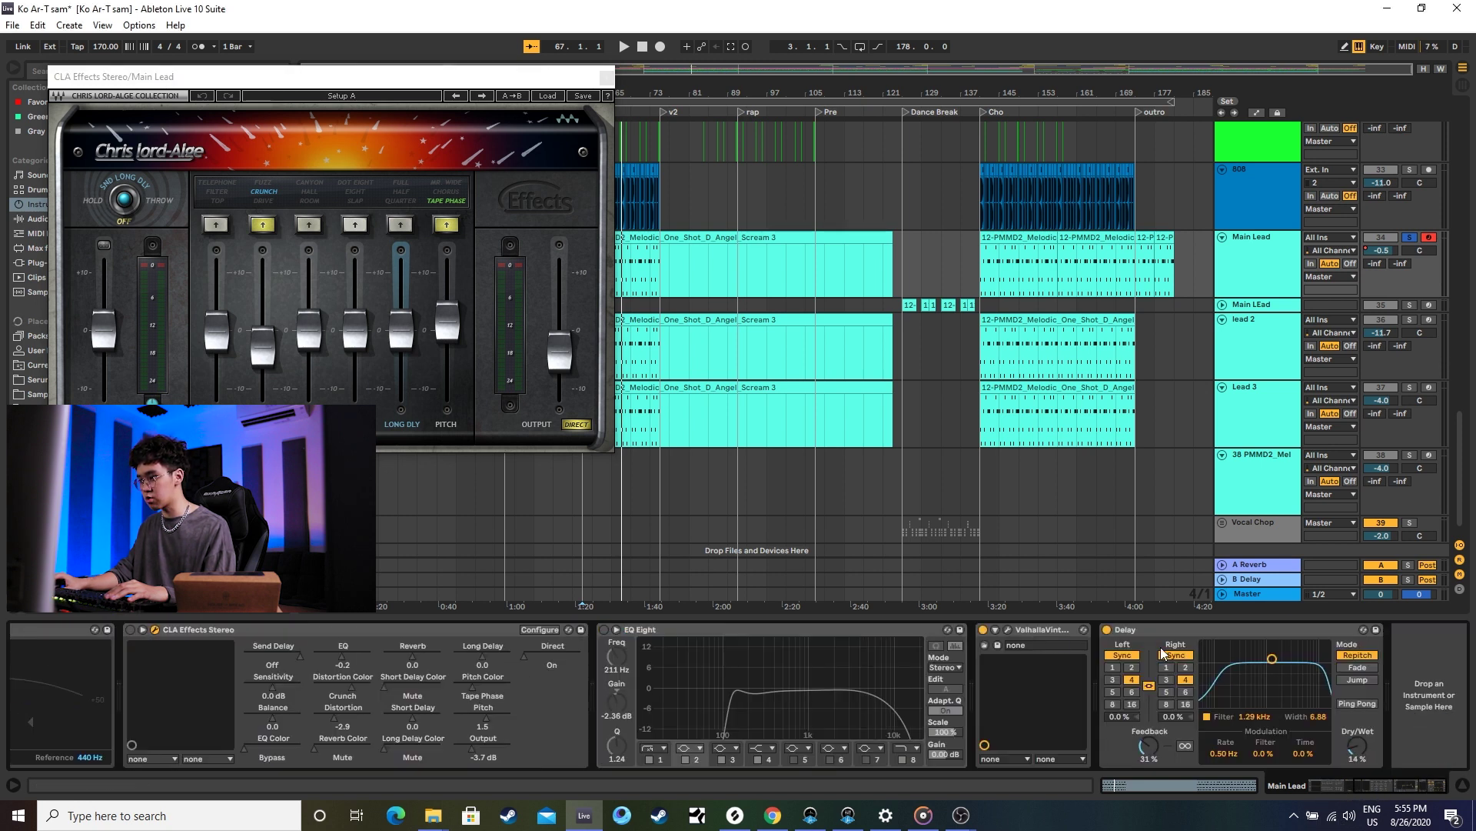
pyautogui.press('space')
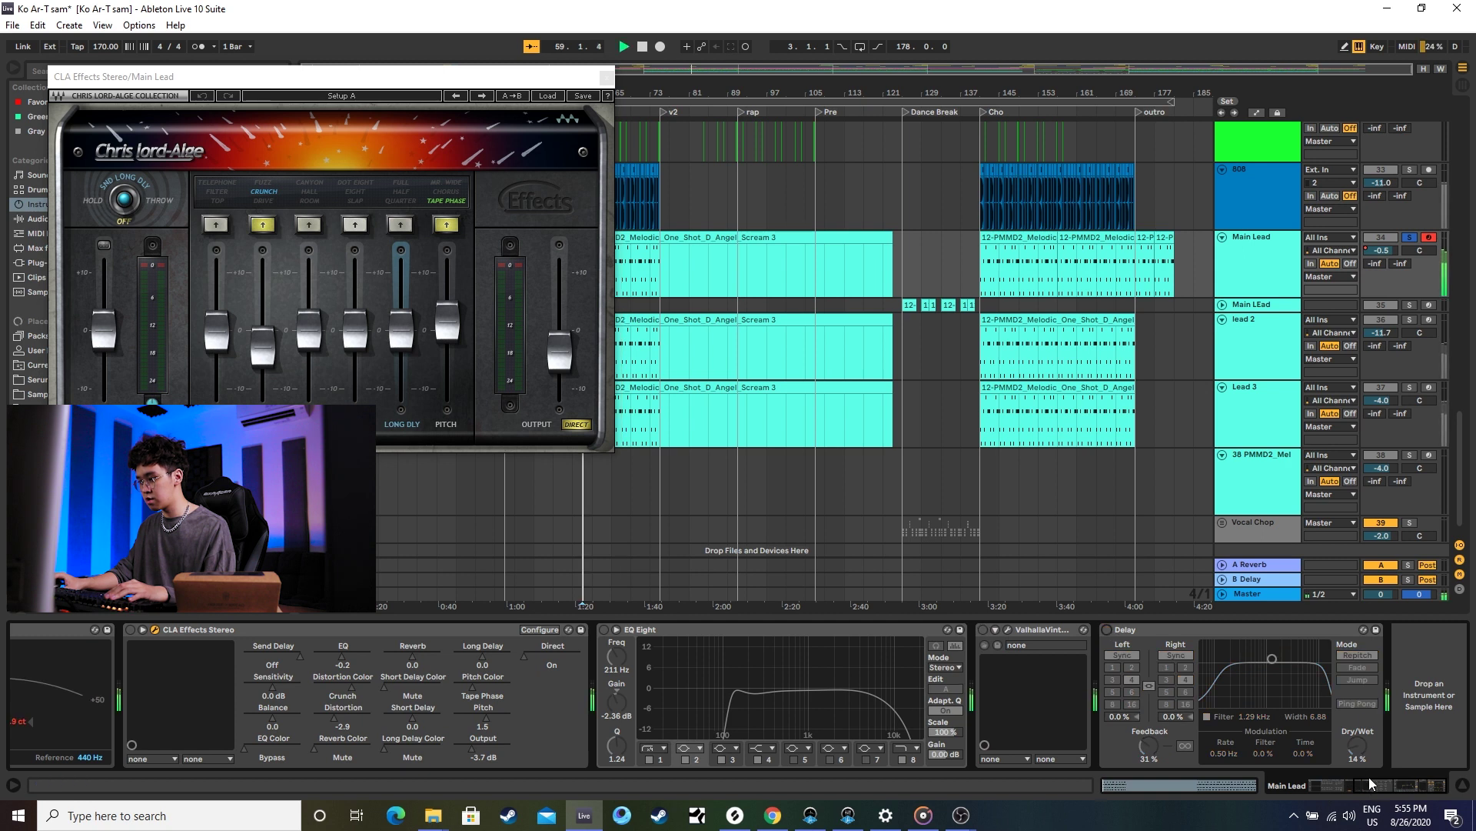
# Re-enable the Main Lead's bypassed effects one after another during playback and close the CLA Effects Stereo window.
pyautogui.hscroll(-5, 1142, 796)
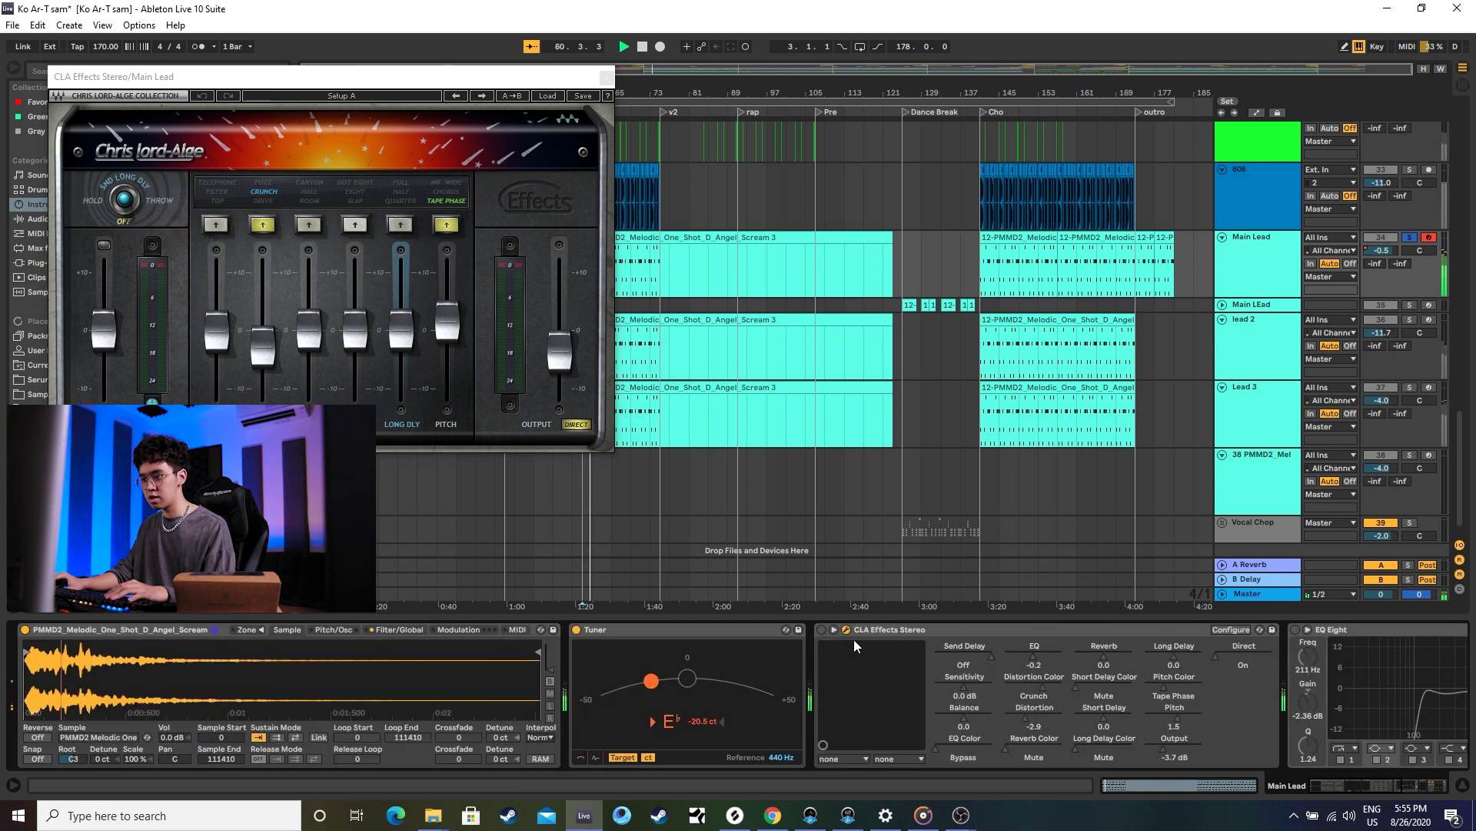
pyautogui.click(820, 629)
pyautogui.click(1296, 630)
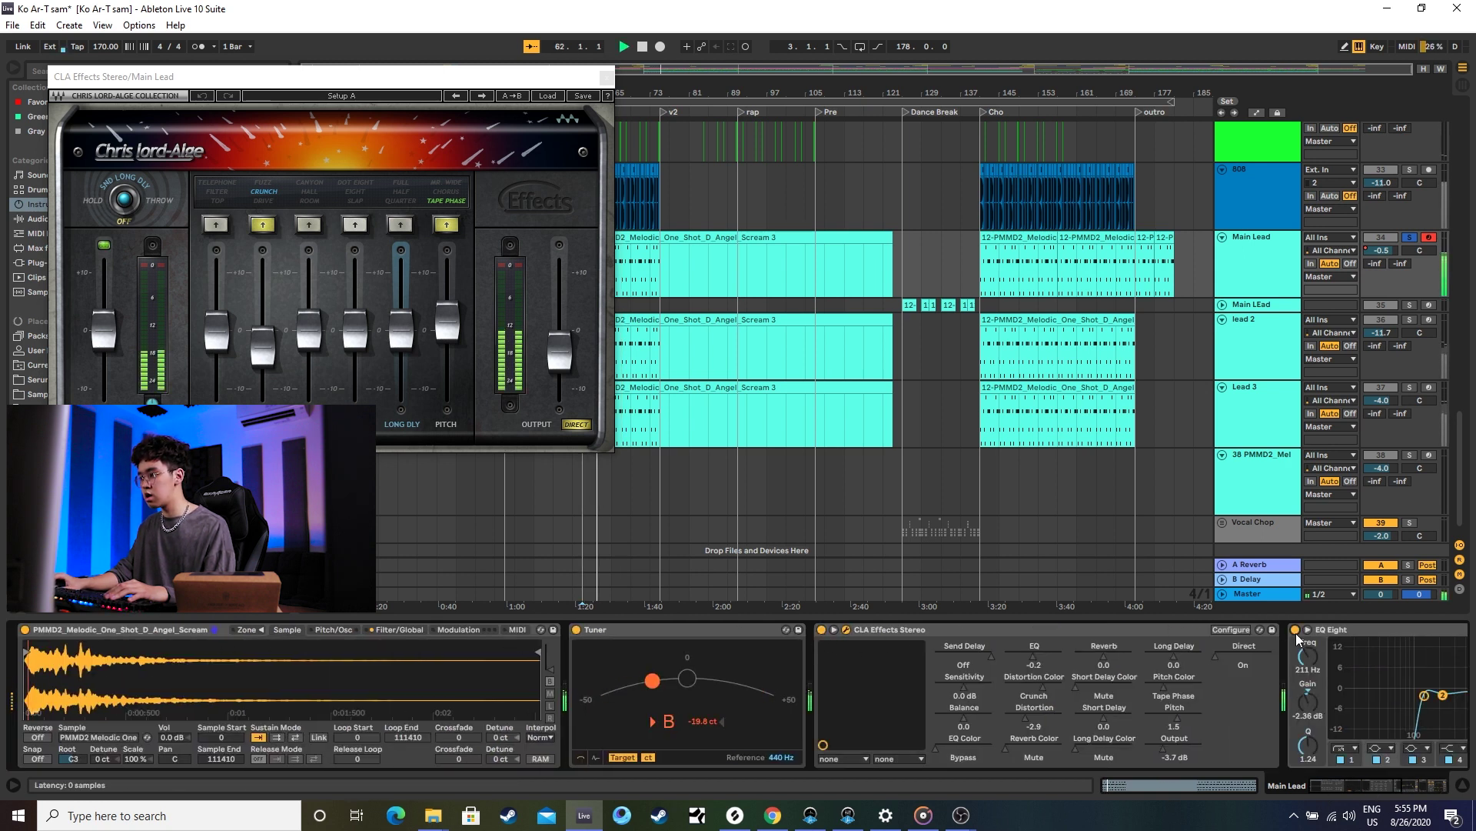
pyautogui.hscroll(5, 1355, 786)
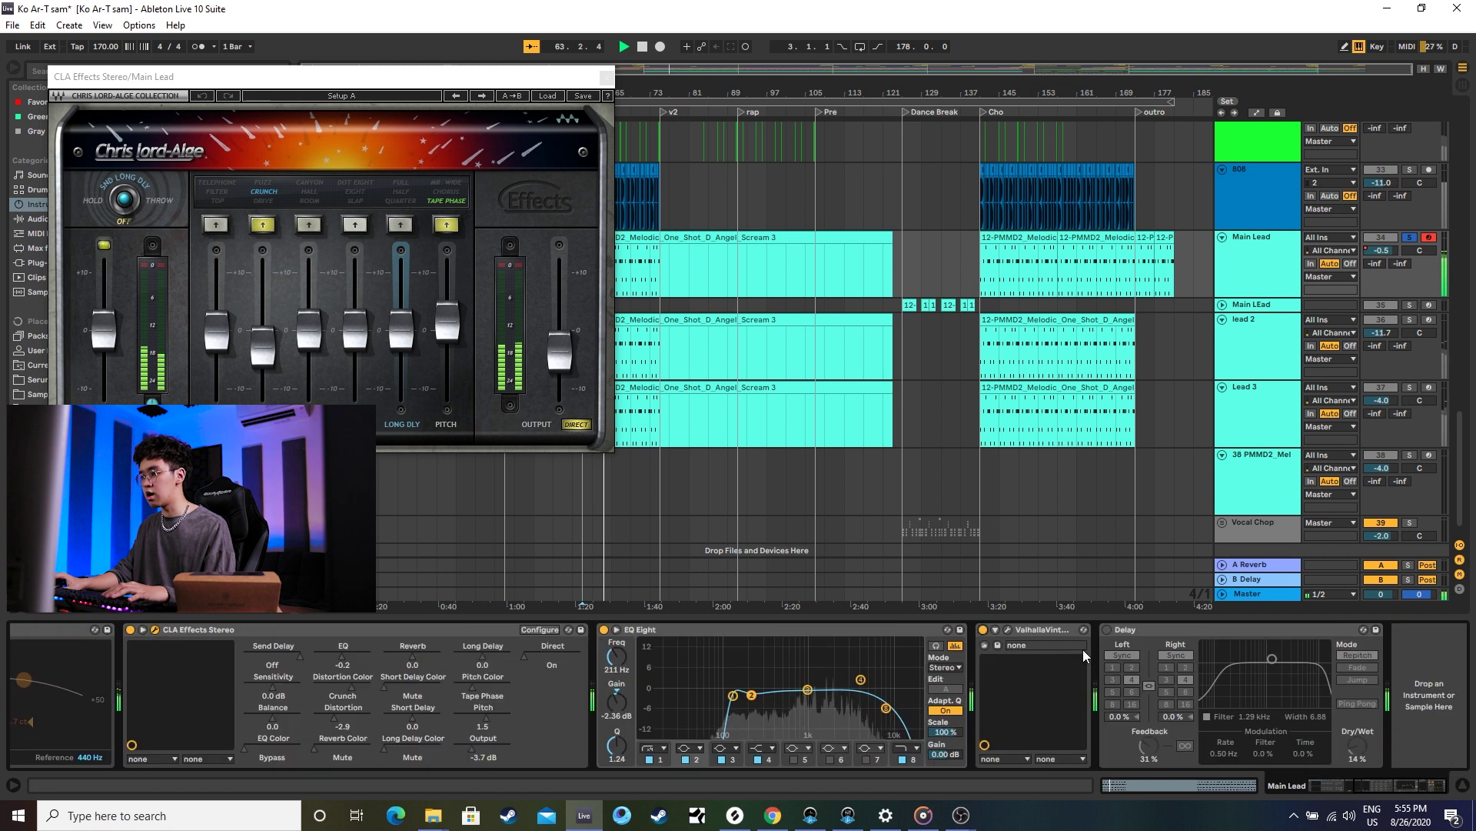
pyautogui.click(1109, 629)
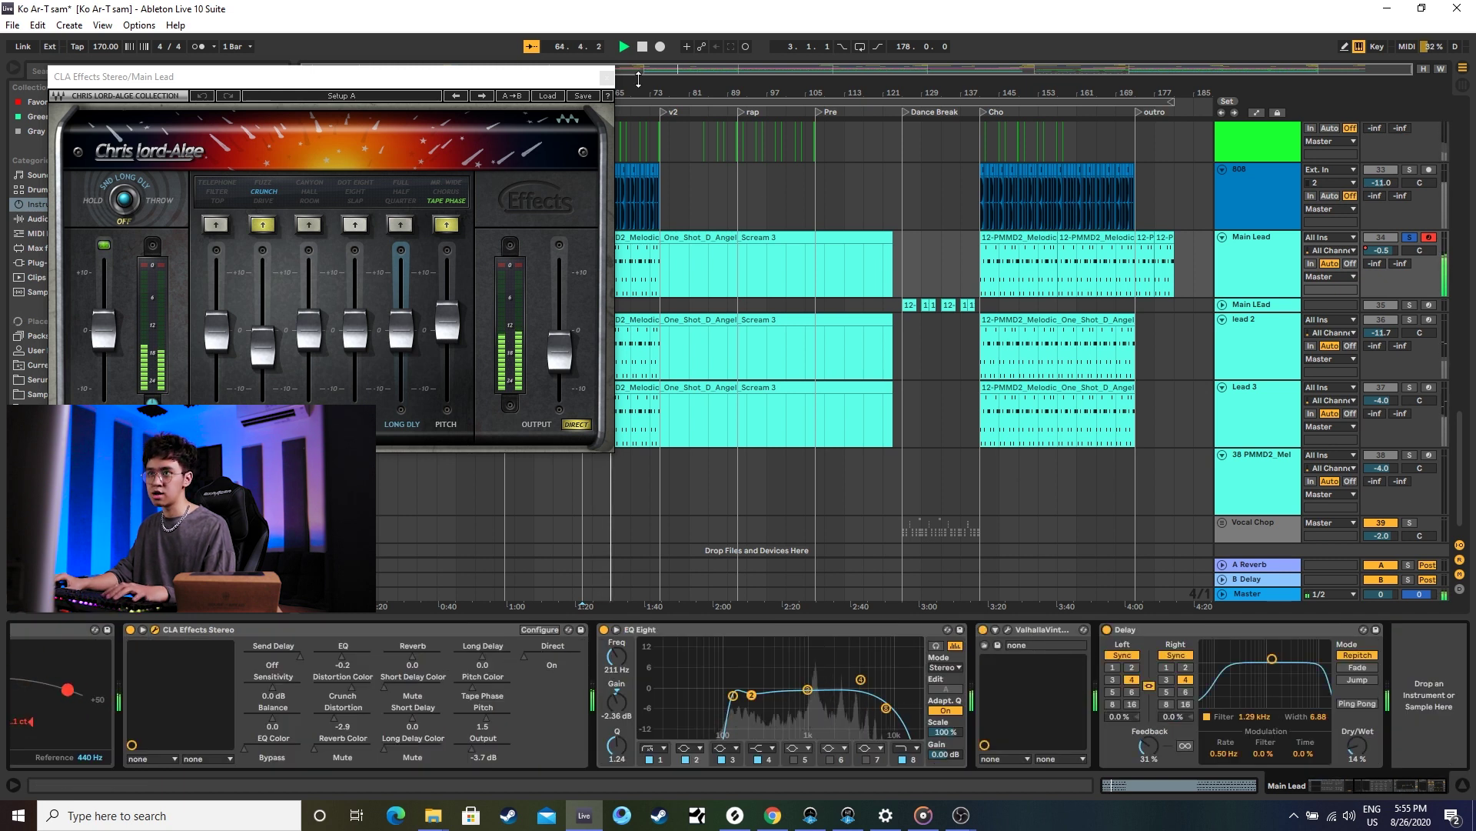
pyautogui.click(607, 78)
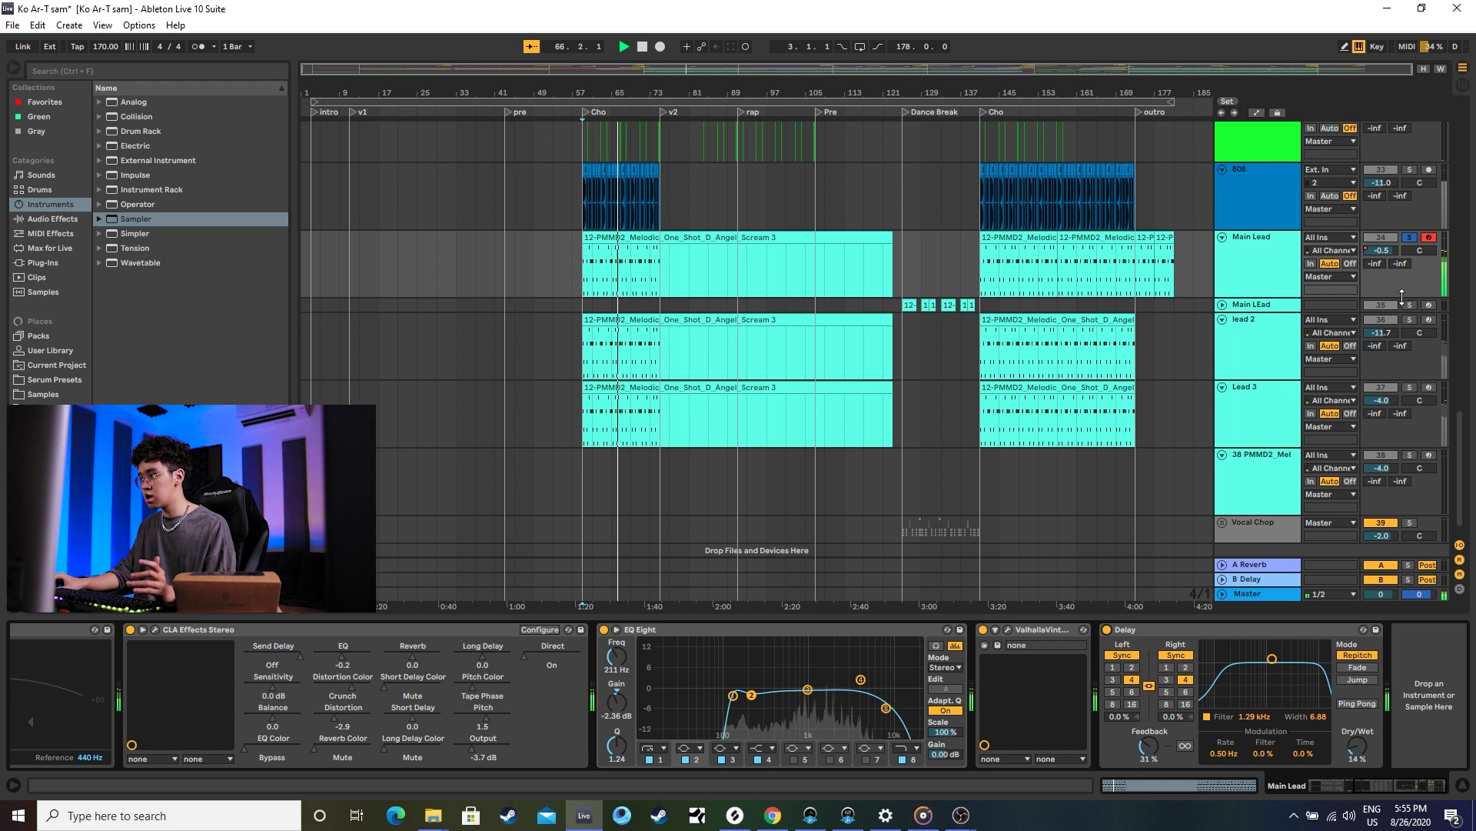
# Solo the lead 2 track in place of Main Lead and play it from bar 59.
pyautogui.click(1410, 318)
pyautogui.press('space')
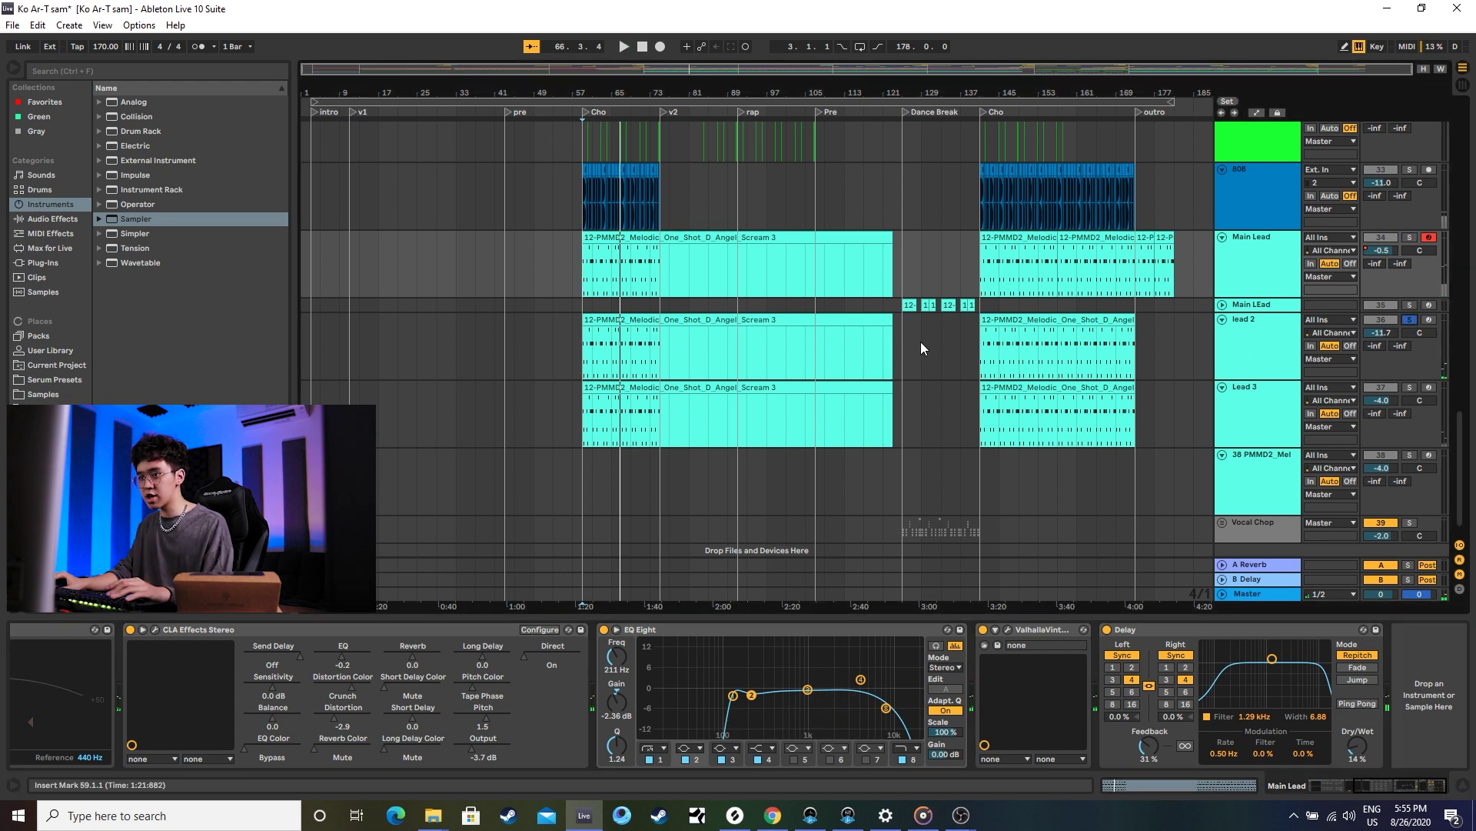
pyautogui.press('space')
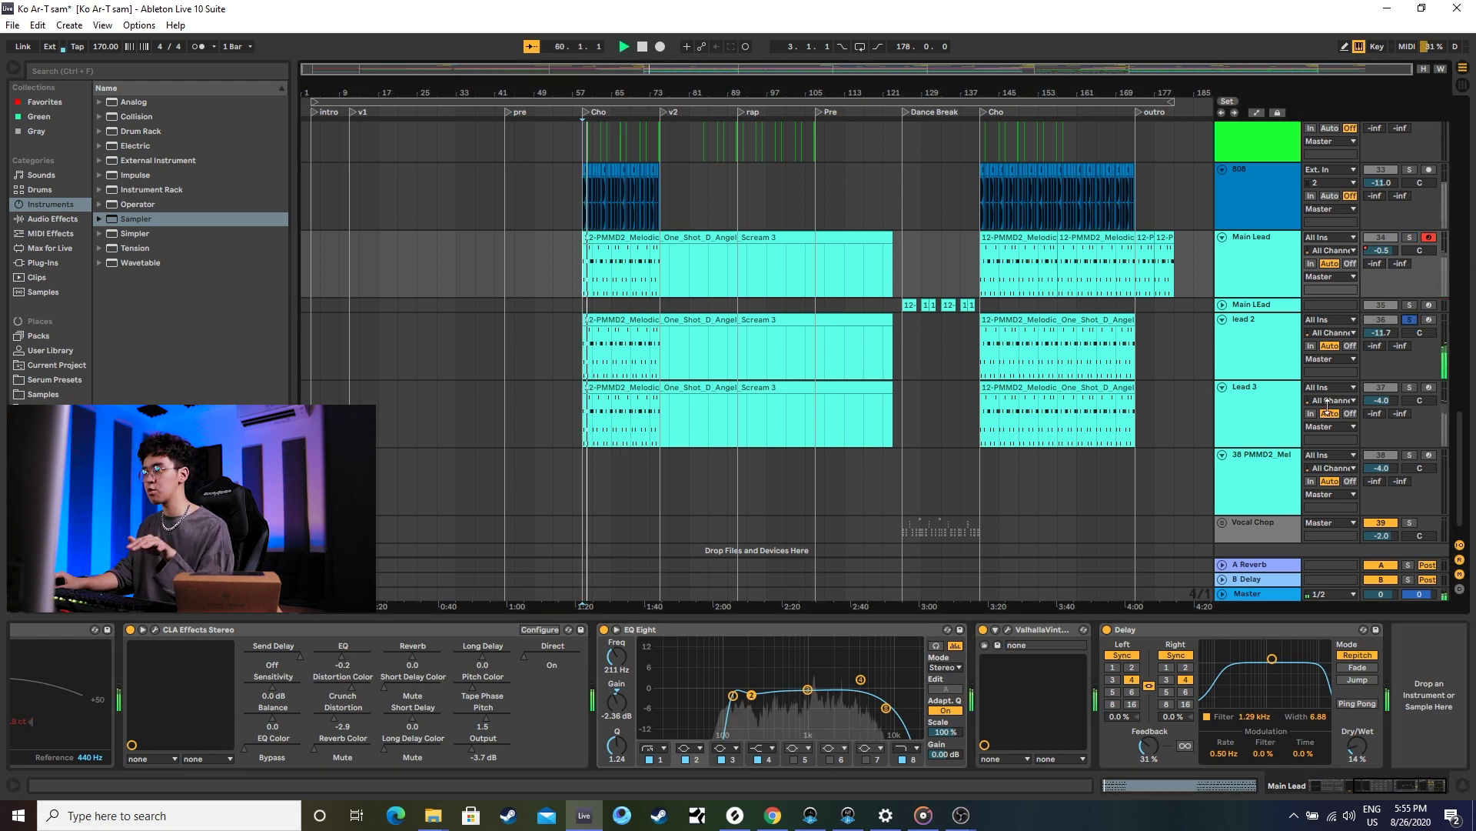
# Show lead 2's STRNG Future Ensemble patch in Serum and its Echo Sound Works Grey V.1 preset folder, and close the plugin.
pyautogui.click(1257, 335)
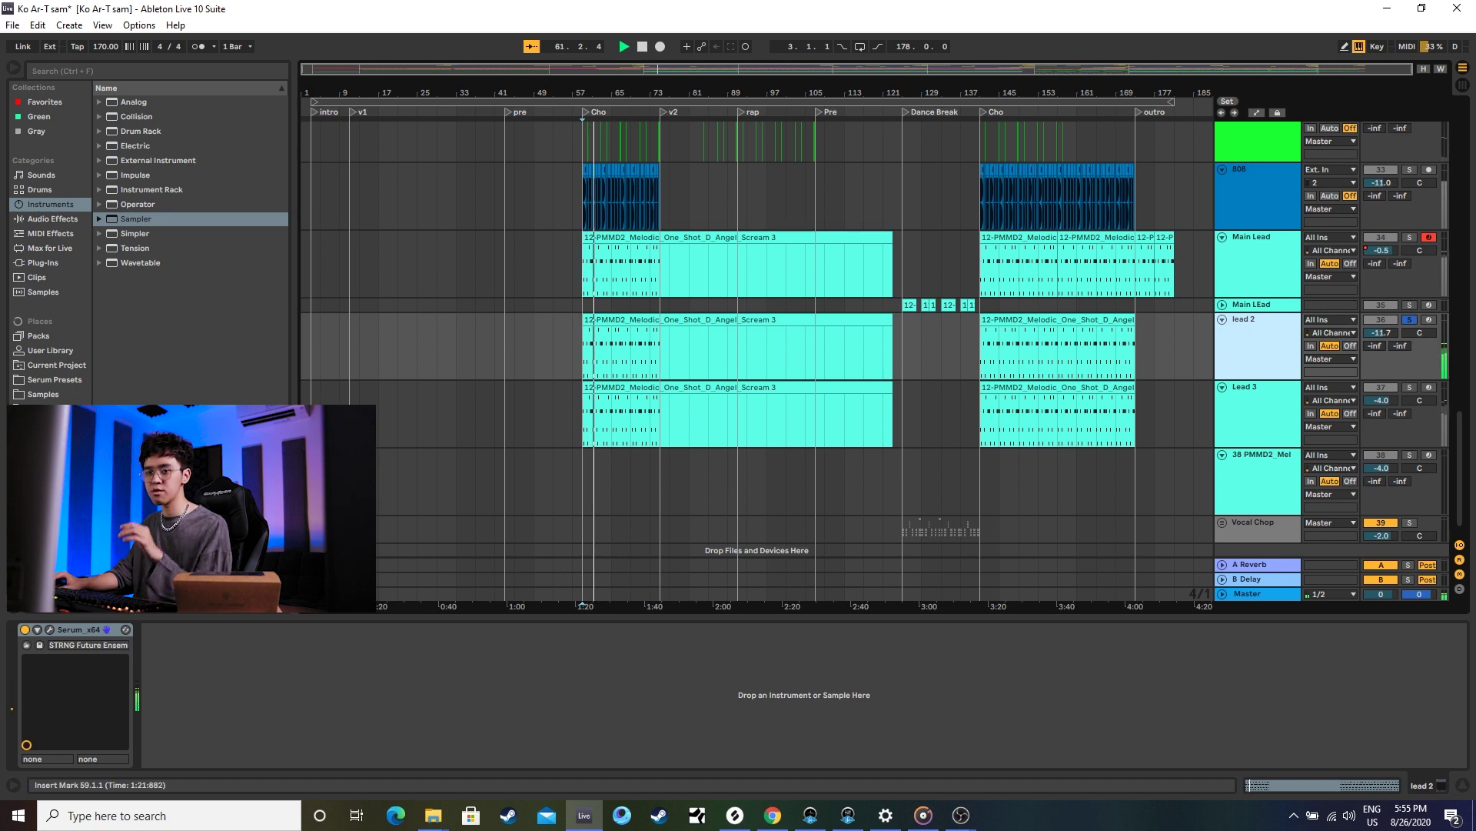
pyautogui.click(49, 626)
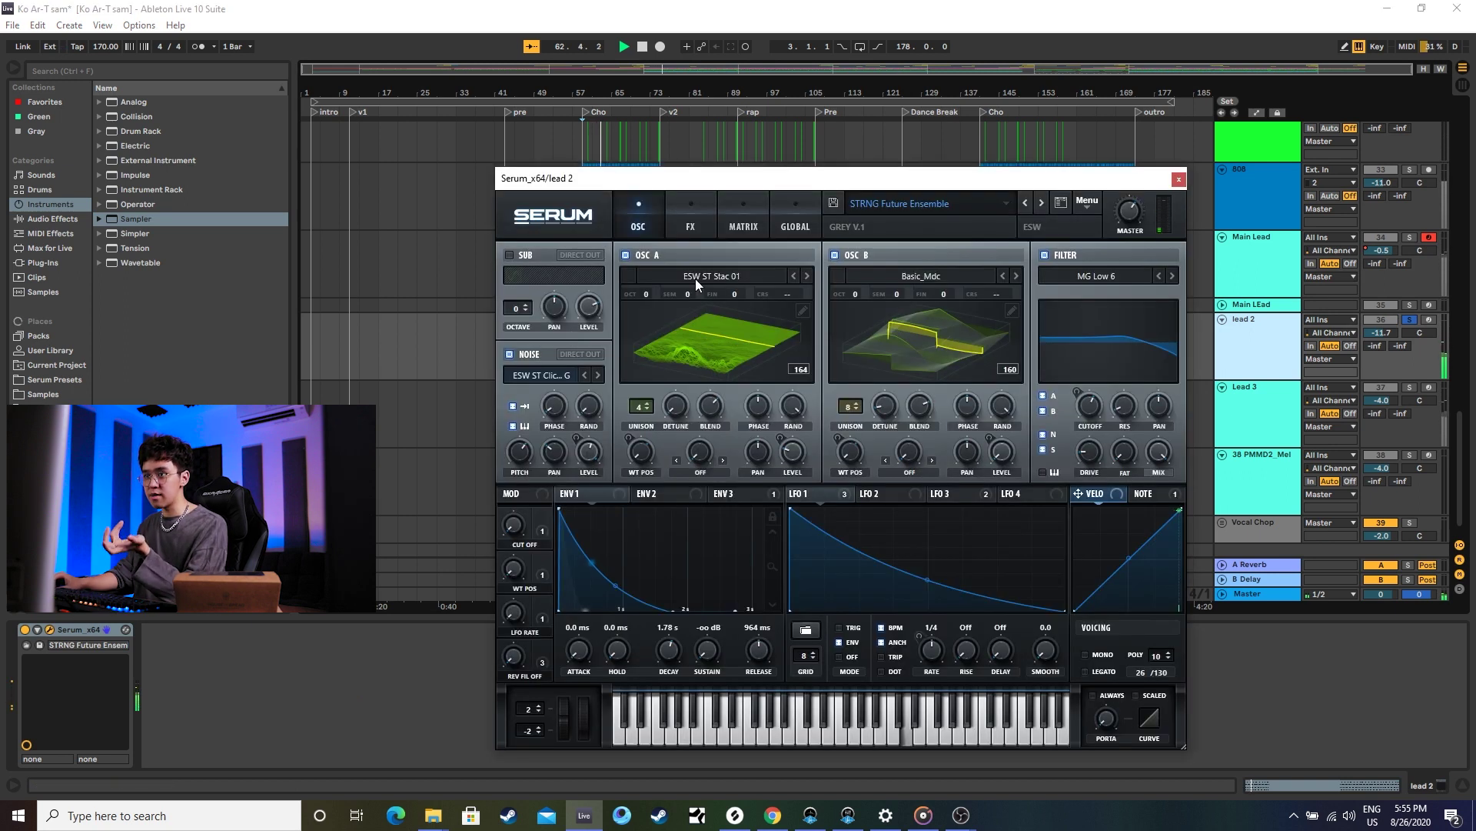
pyautogui.click(958, 202)
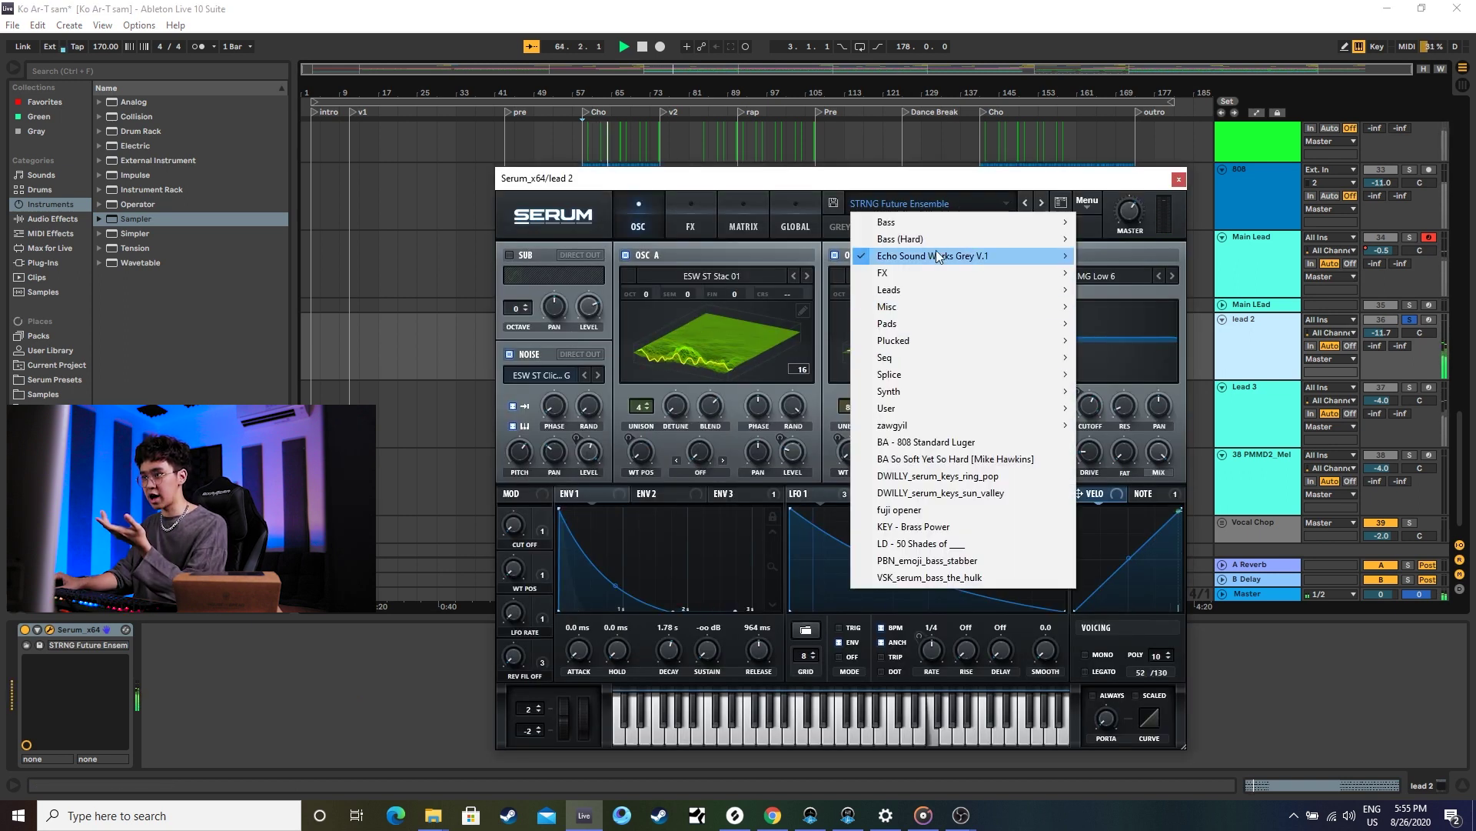
pyautogui.moveTo(937, 256)
pyautogui.click(1178, 179)
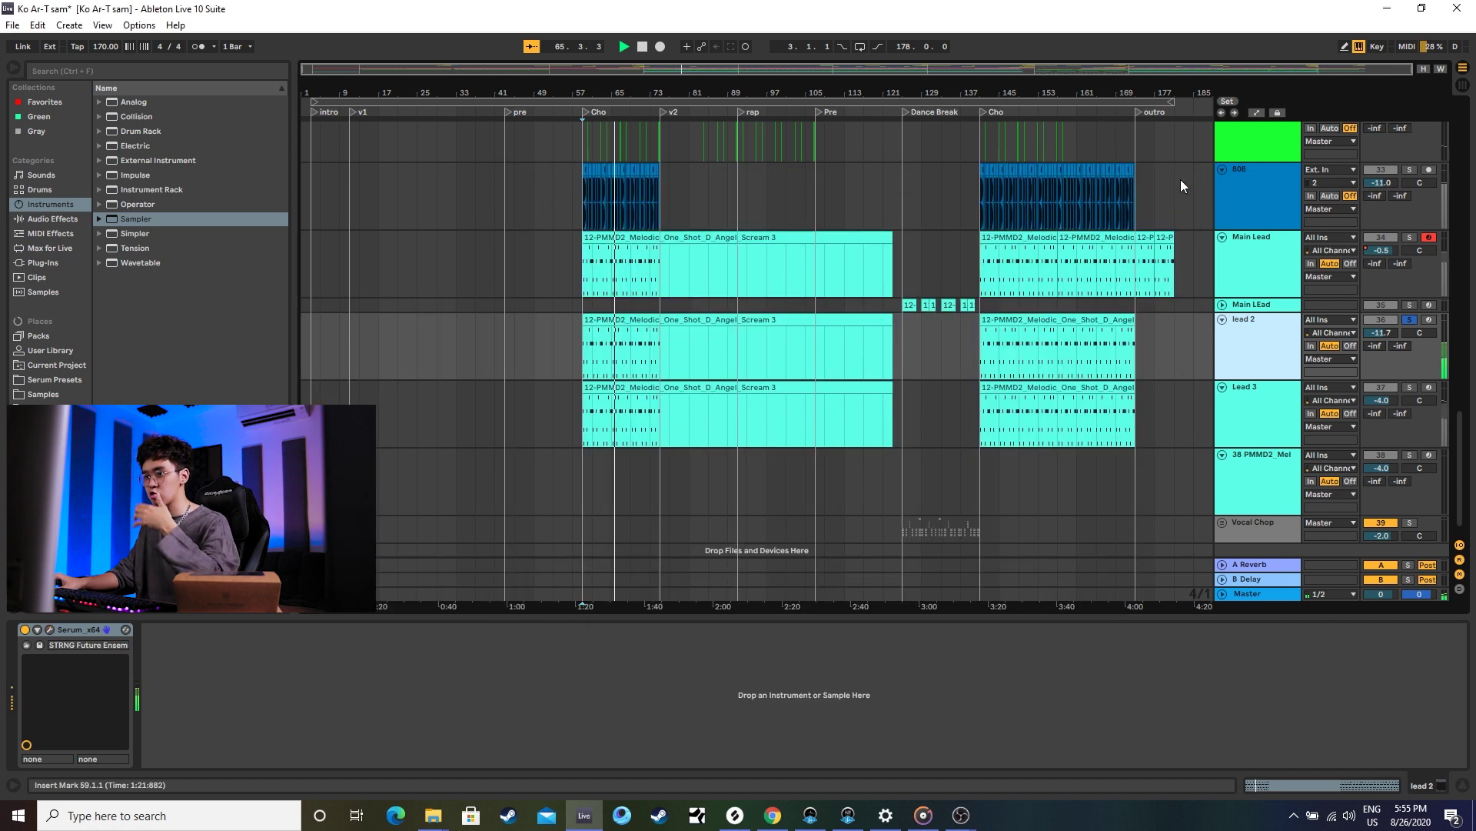
# Solo the Lead 3 track, play it from bar 59 and open its Serum patch.
pyautogui.click(1409, 387)
pyautogui.click(571, 415)
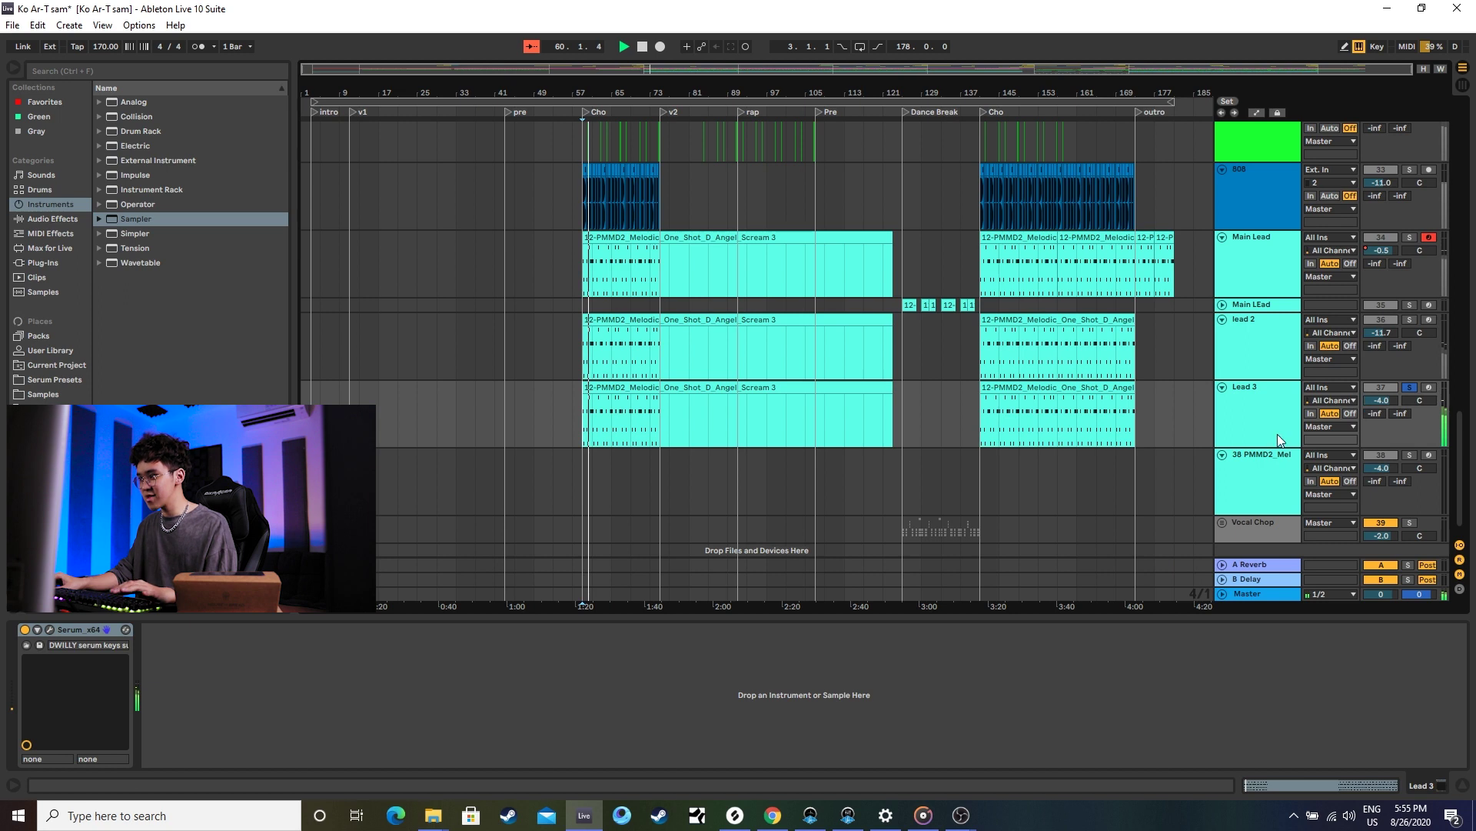
pyautogui.click(1238, 435)
pyautogui.click(50, 629)
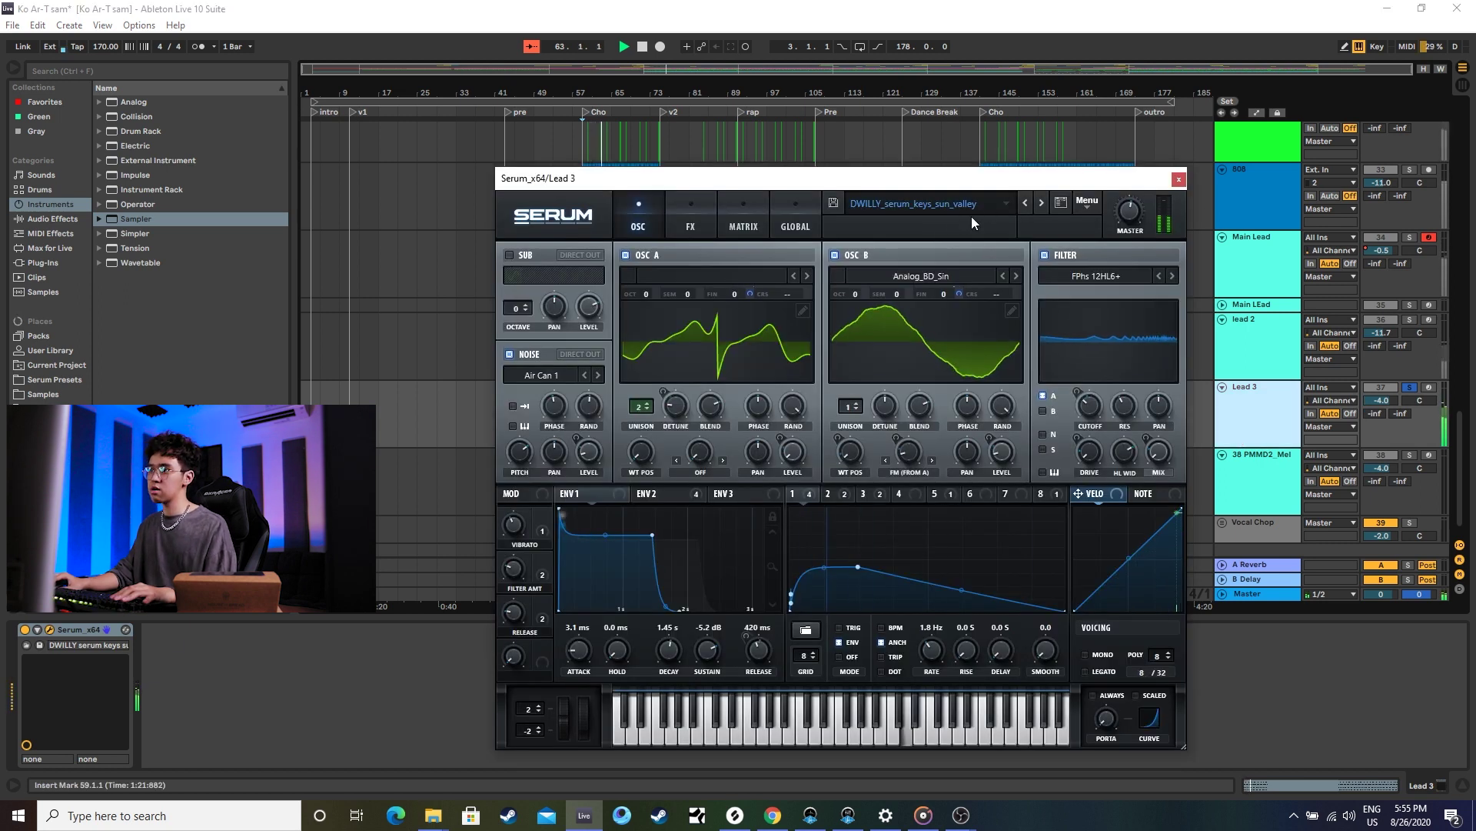
# Show the DWILLY_serum_keys_sun_valley preset in Serum's Splice folder, close the plugin and stop playback.
pyautogui.click(992, 205)
pyautogui.moveTo(982, 377)
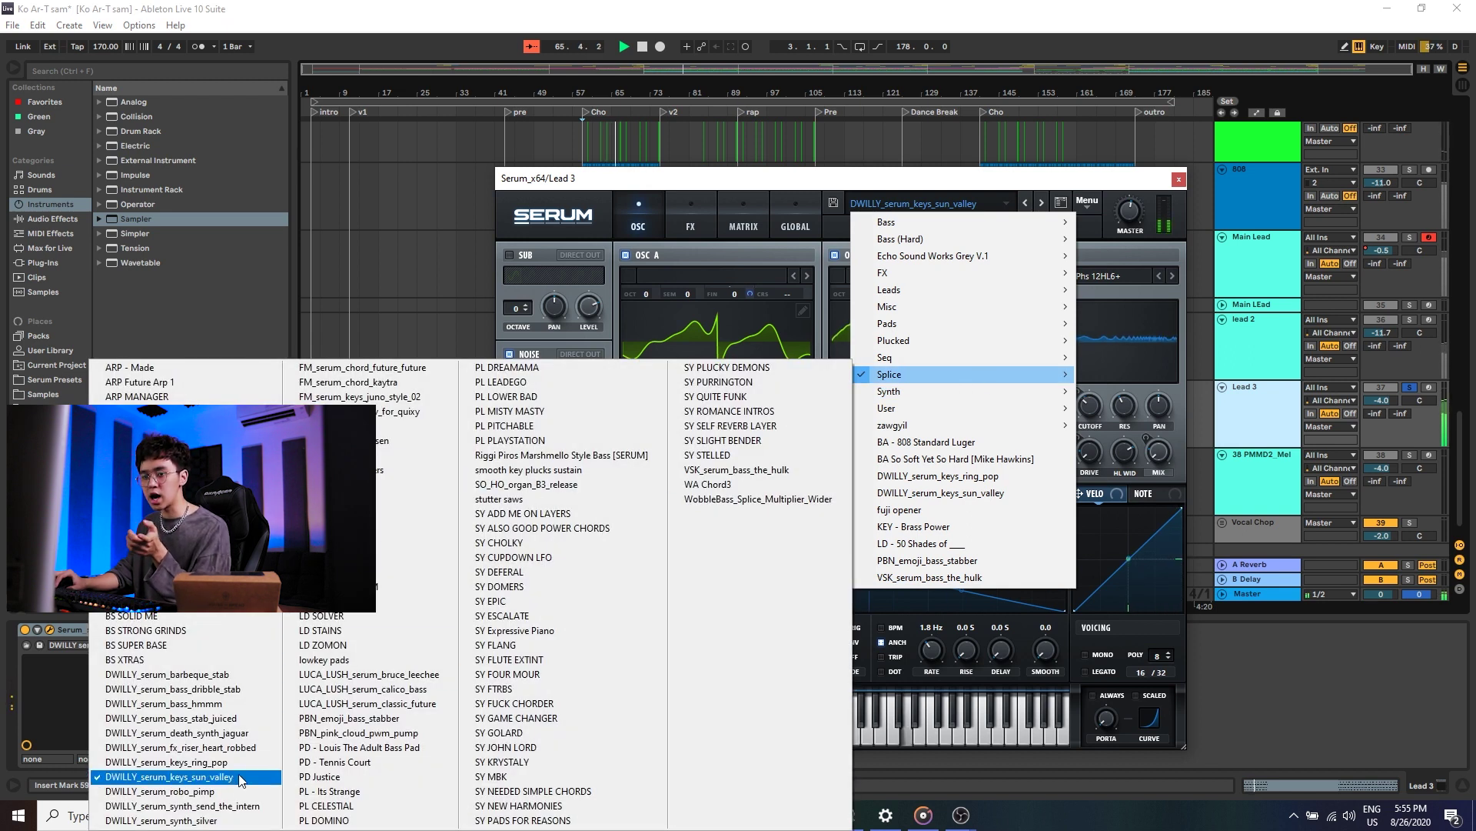
pyautogui.click(1152, 633)
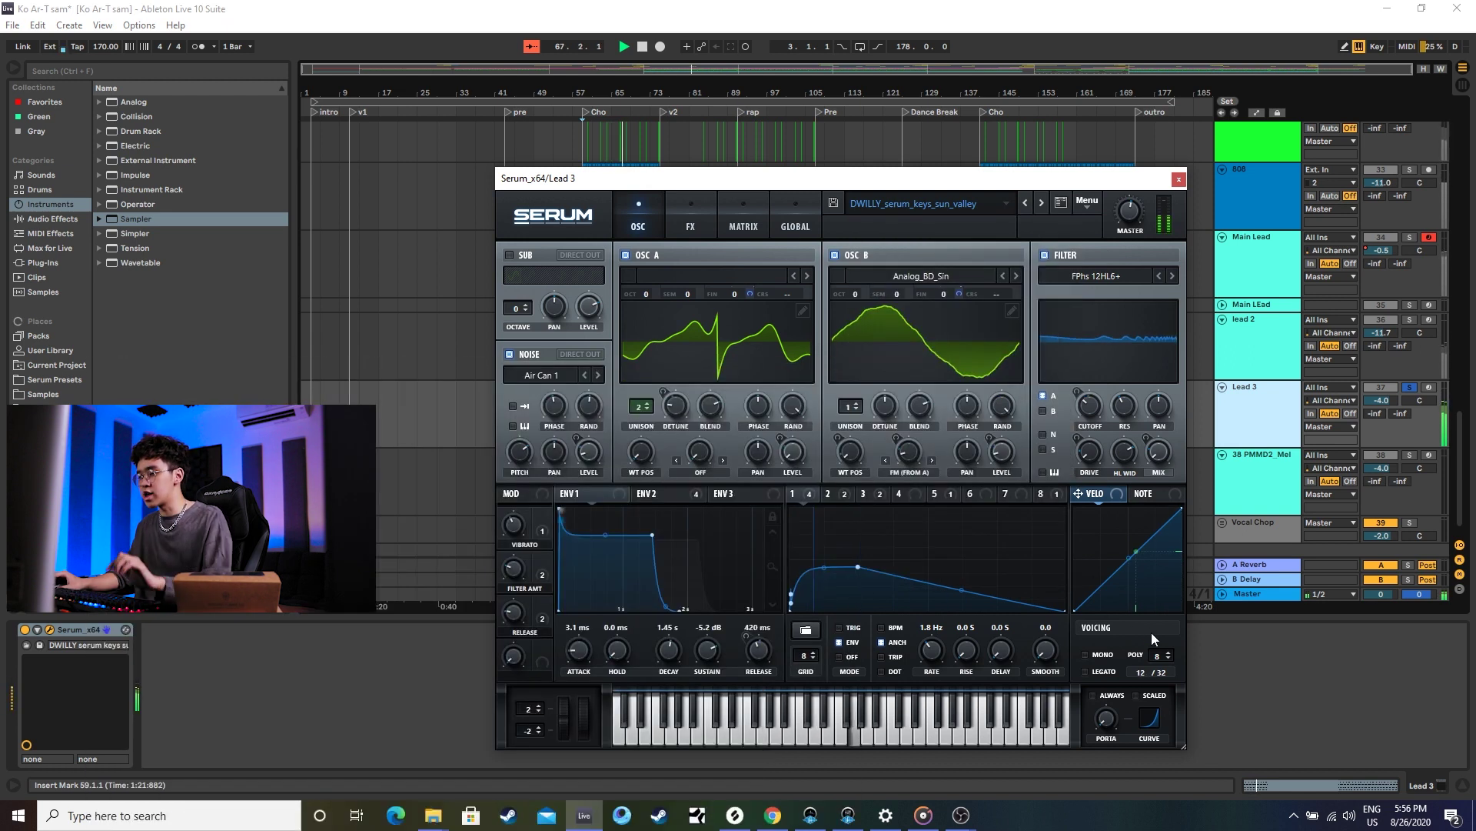
pyautogui.click(1178, 180)
pyautogui.press('space')
# Solo Main Lead and lead 2 together with Lead 3 and play the three leads from bar 59.
pyautogui.click(588, 270)
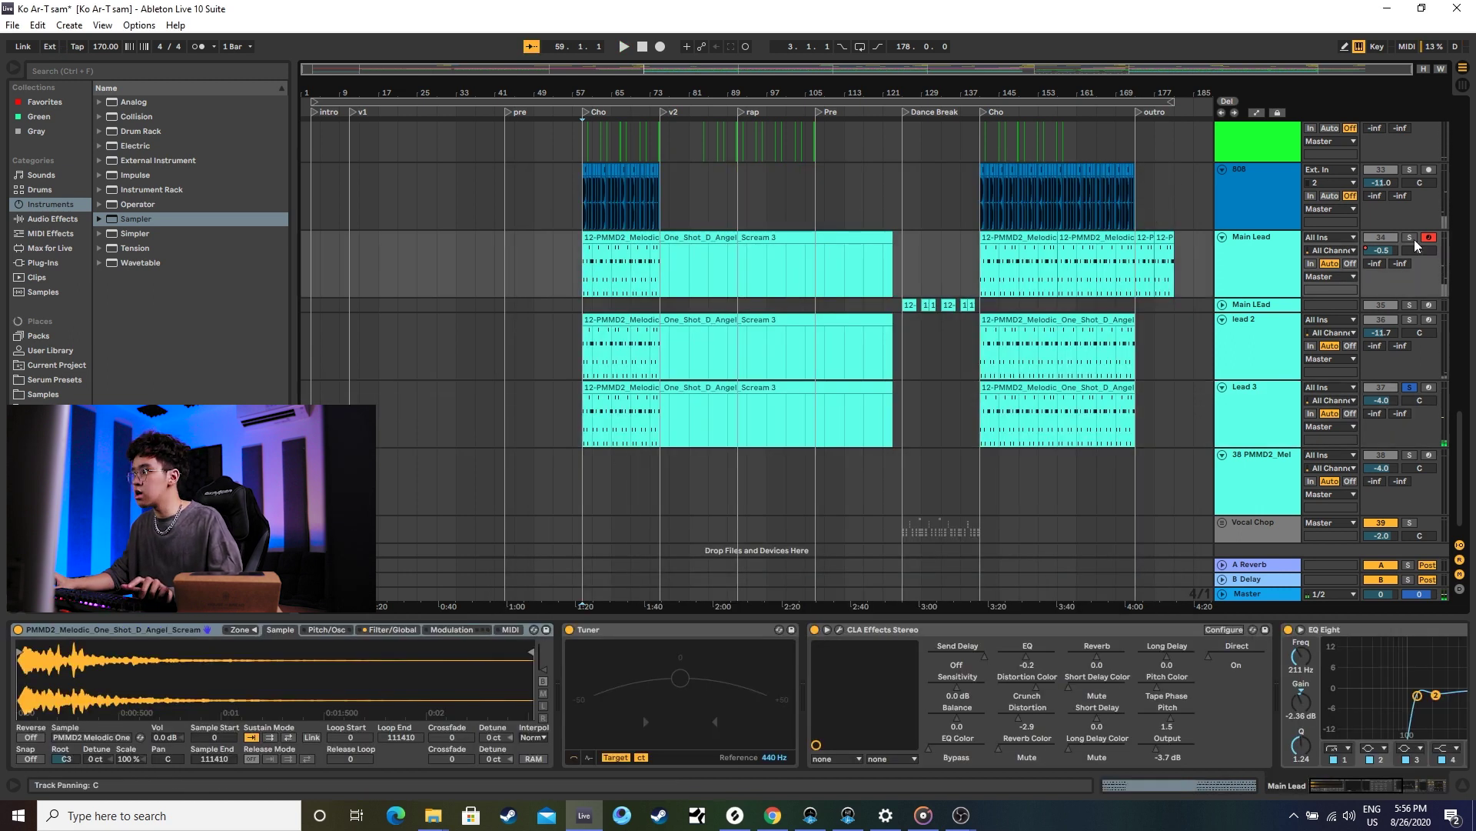
pyautogui.click(1411, 322)
pyautogui.press('space')
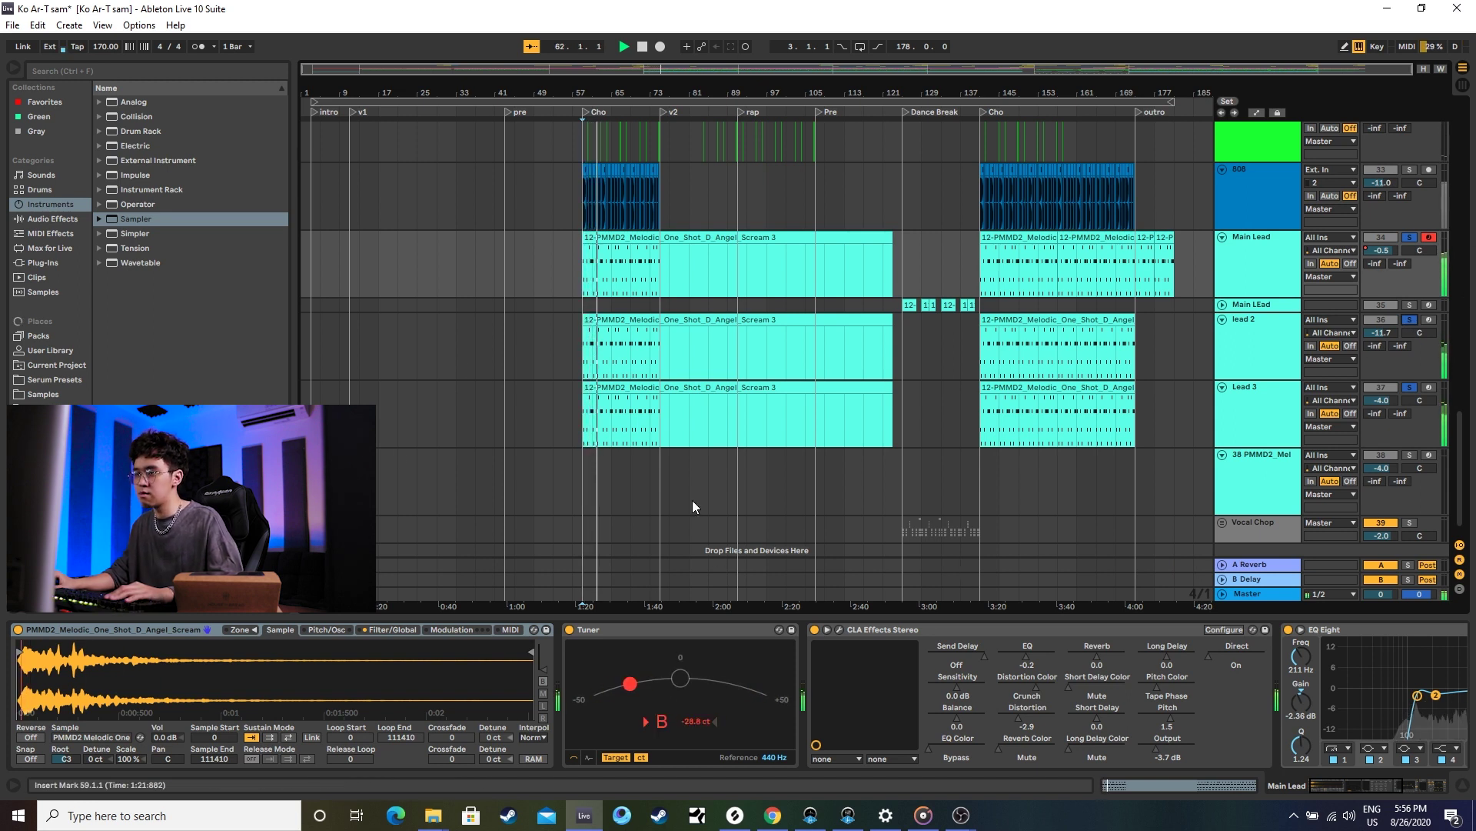
# Unfold the Stab track and place the insert marker at the chorus start, bar 59.
pyautogui.scroll(10, 1013, 362)
pyautogui.click(592, 261)
pyautogui.press('space')
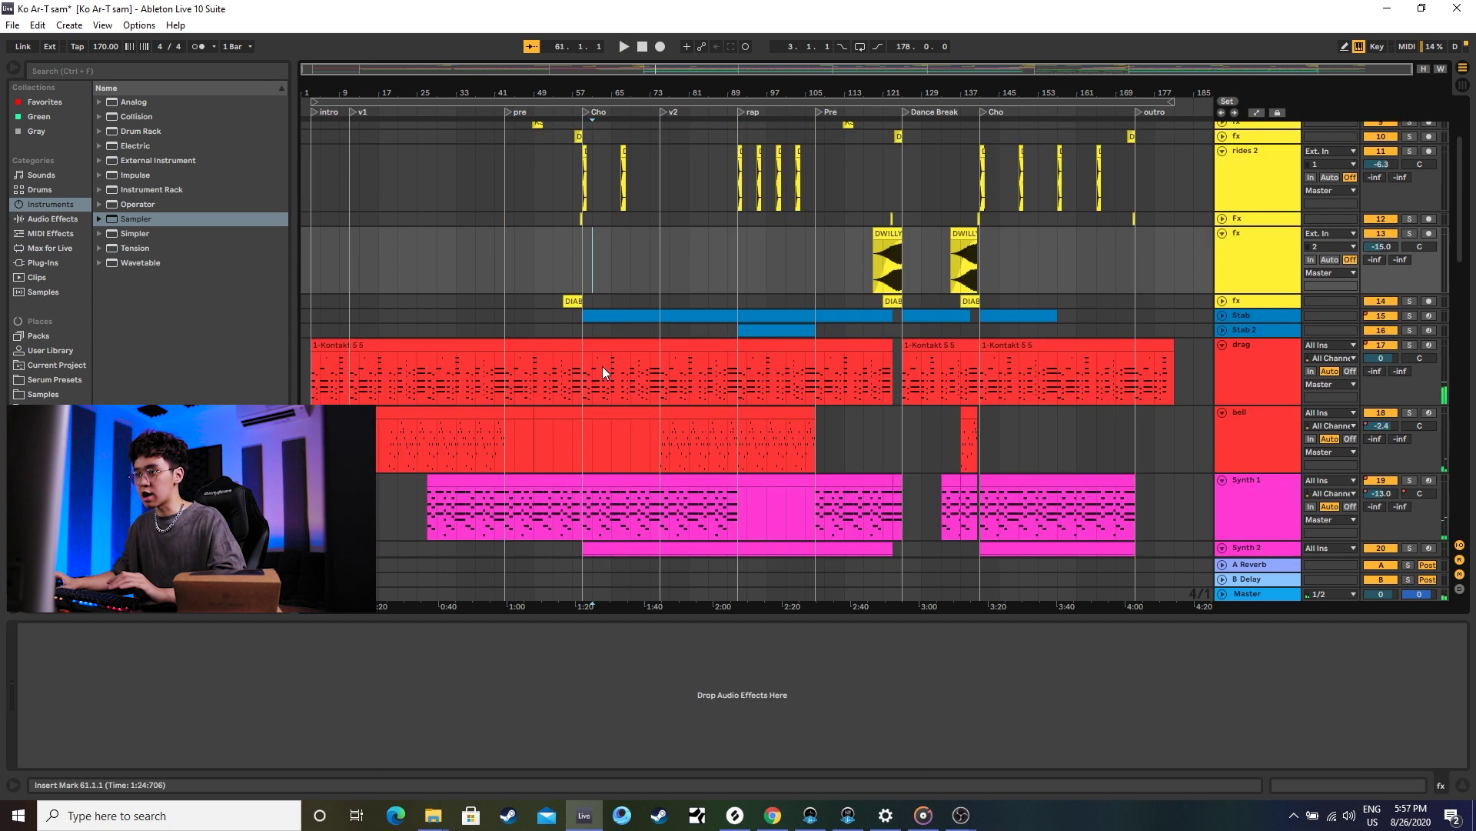
pyautogui.click(1222, 315)
pyautogui.click(584, 326)
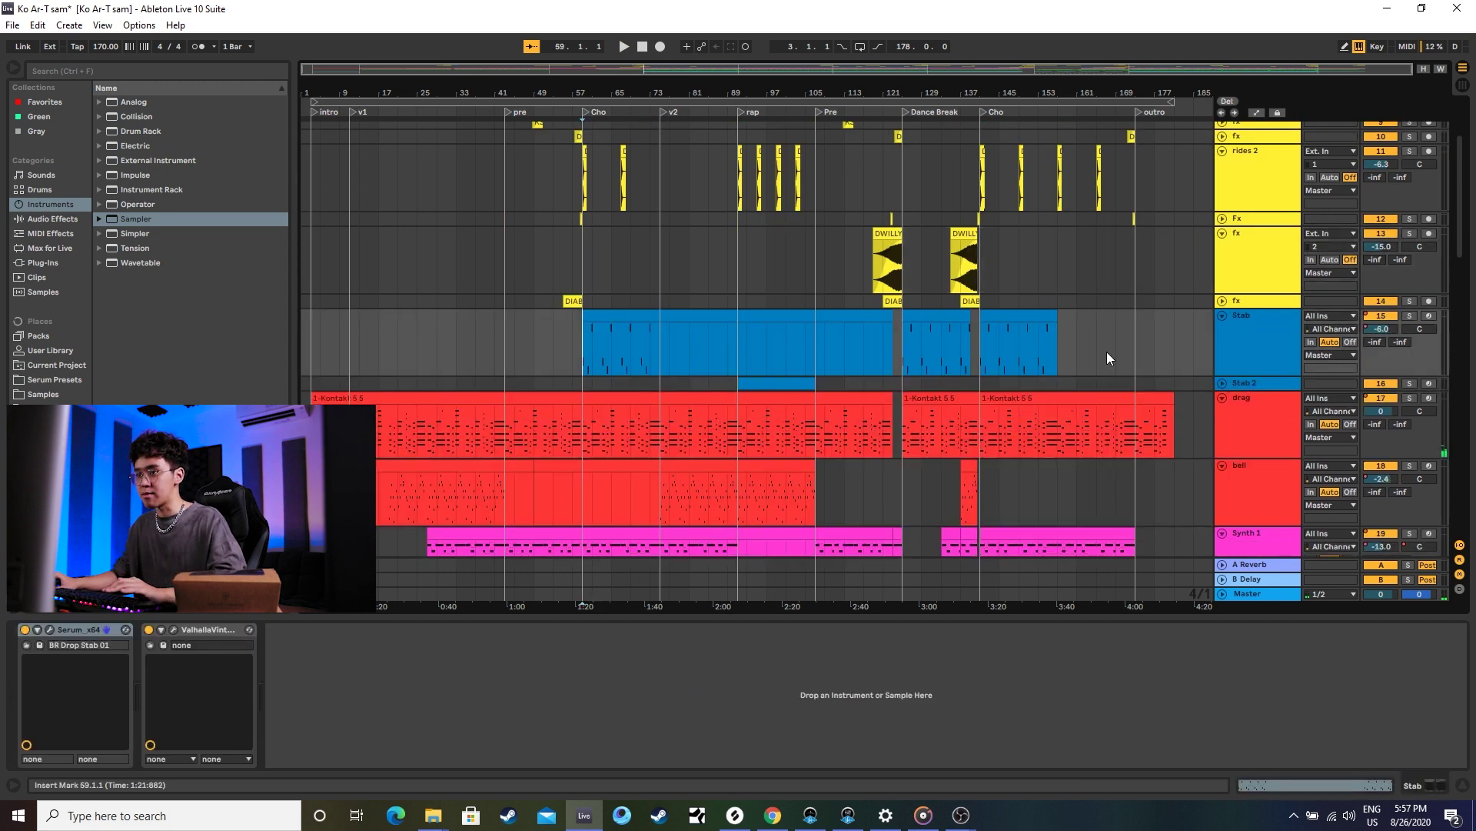
# Solo the Stab track, play it from bar 59 and release the solo.
pyautogui.click(1411, 317)
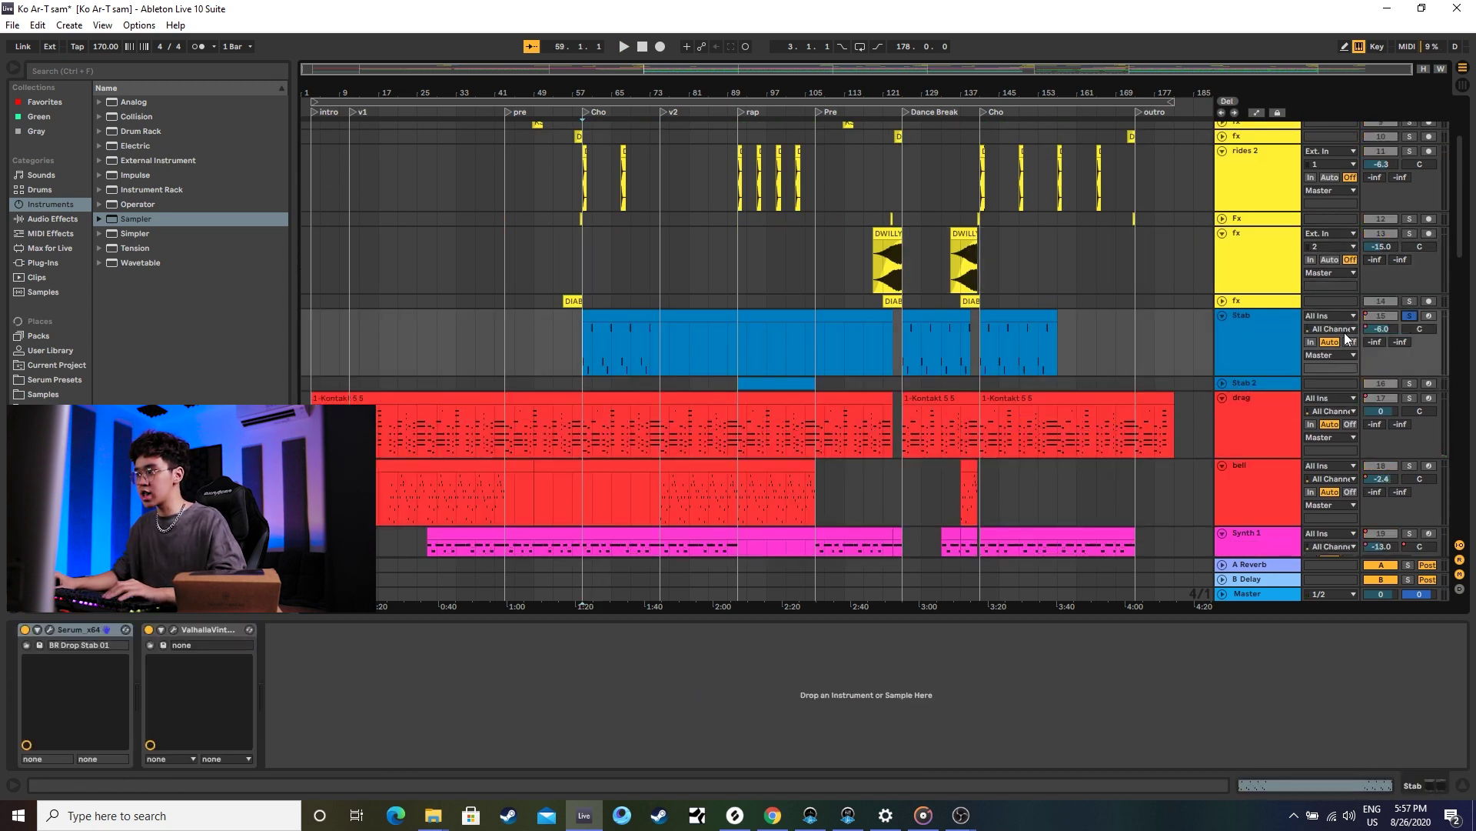
pyautogui.click(1416, 315)
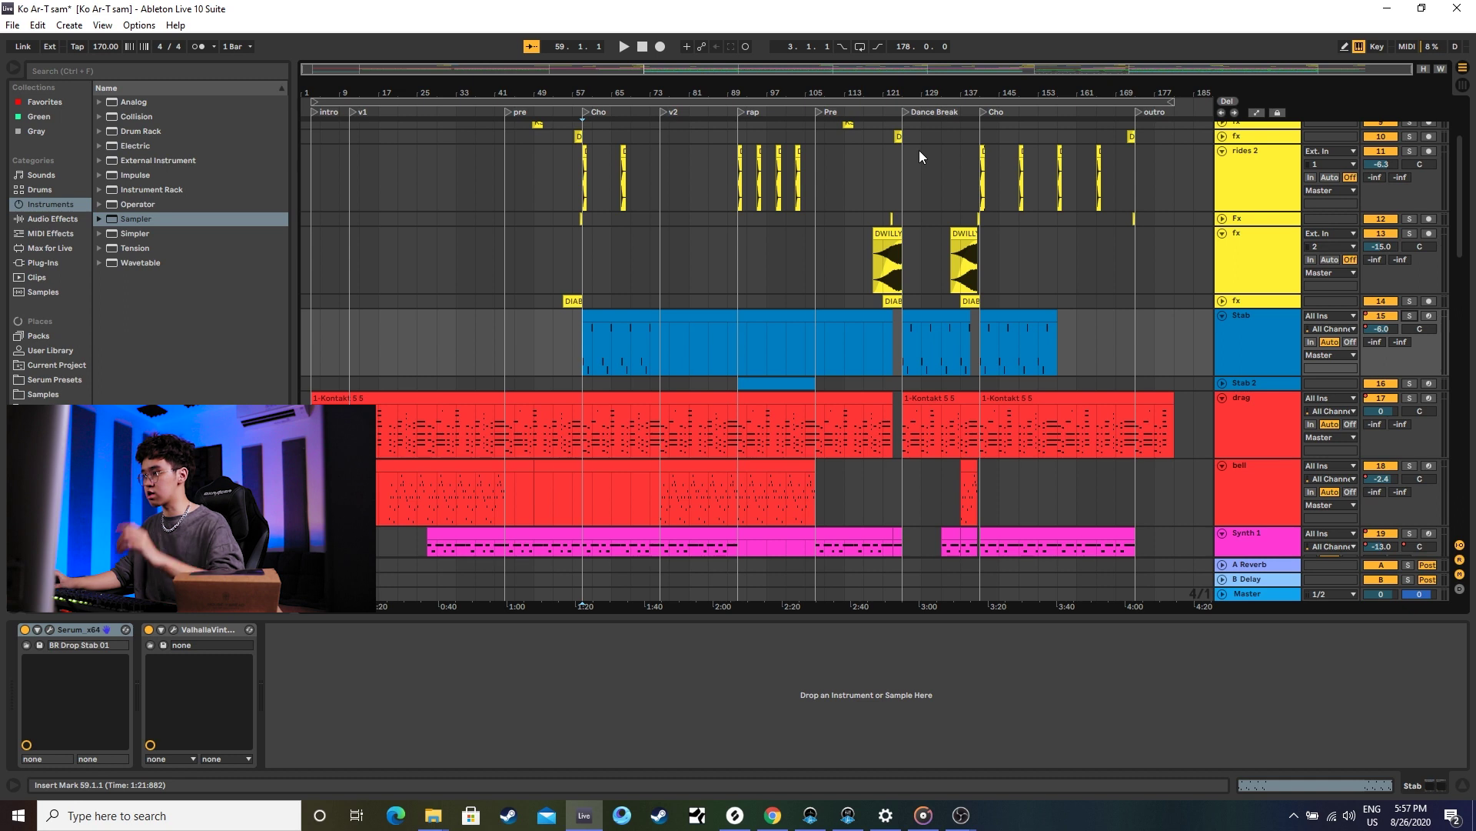
pyautogui.click(1409, 316)
pyautogui.press('space')
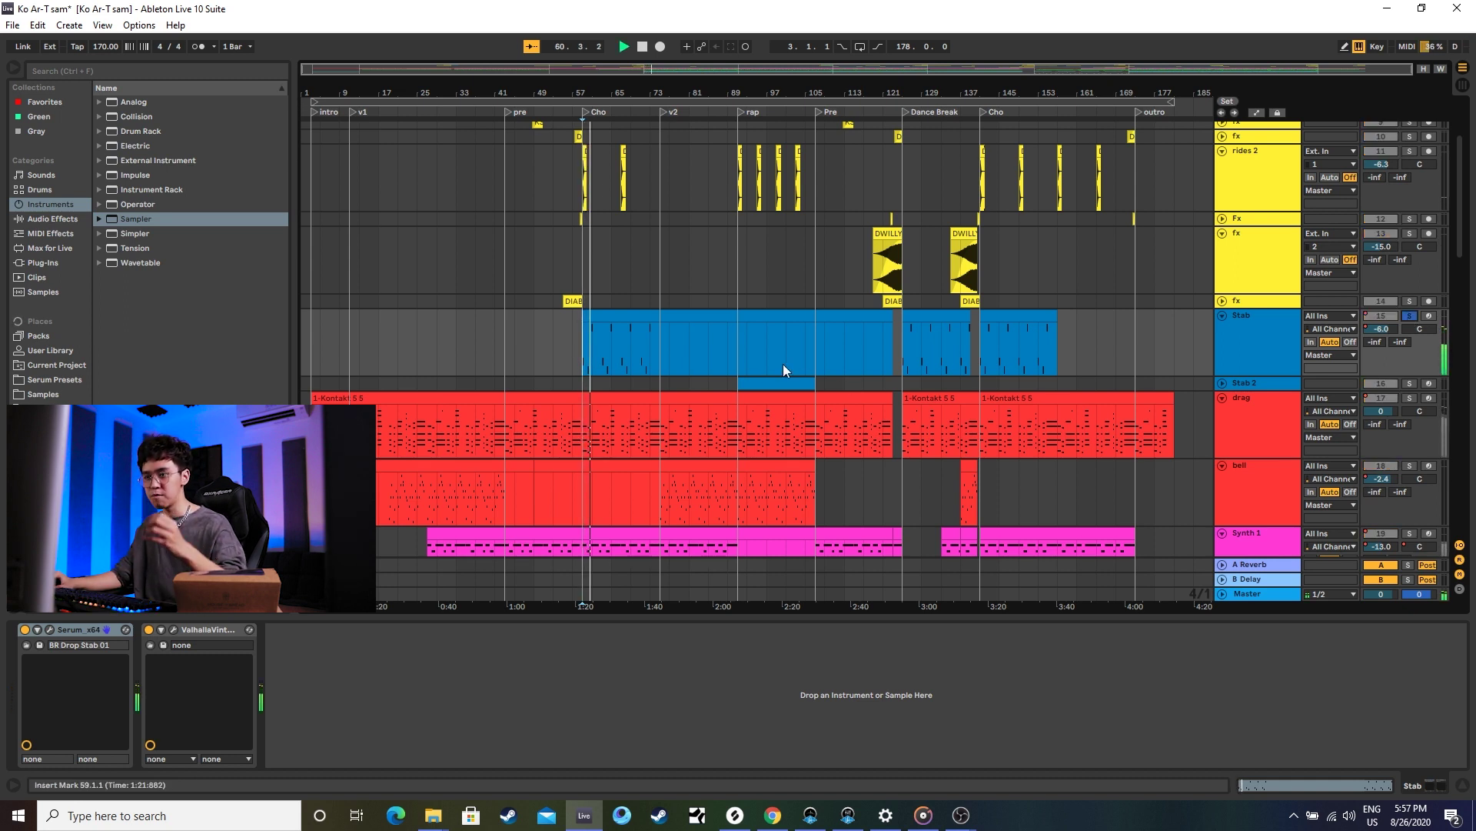
pyautogui.click(1412, 316)
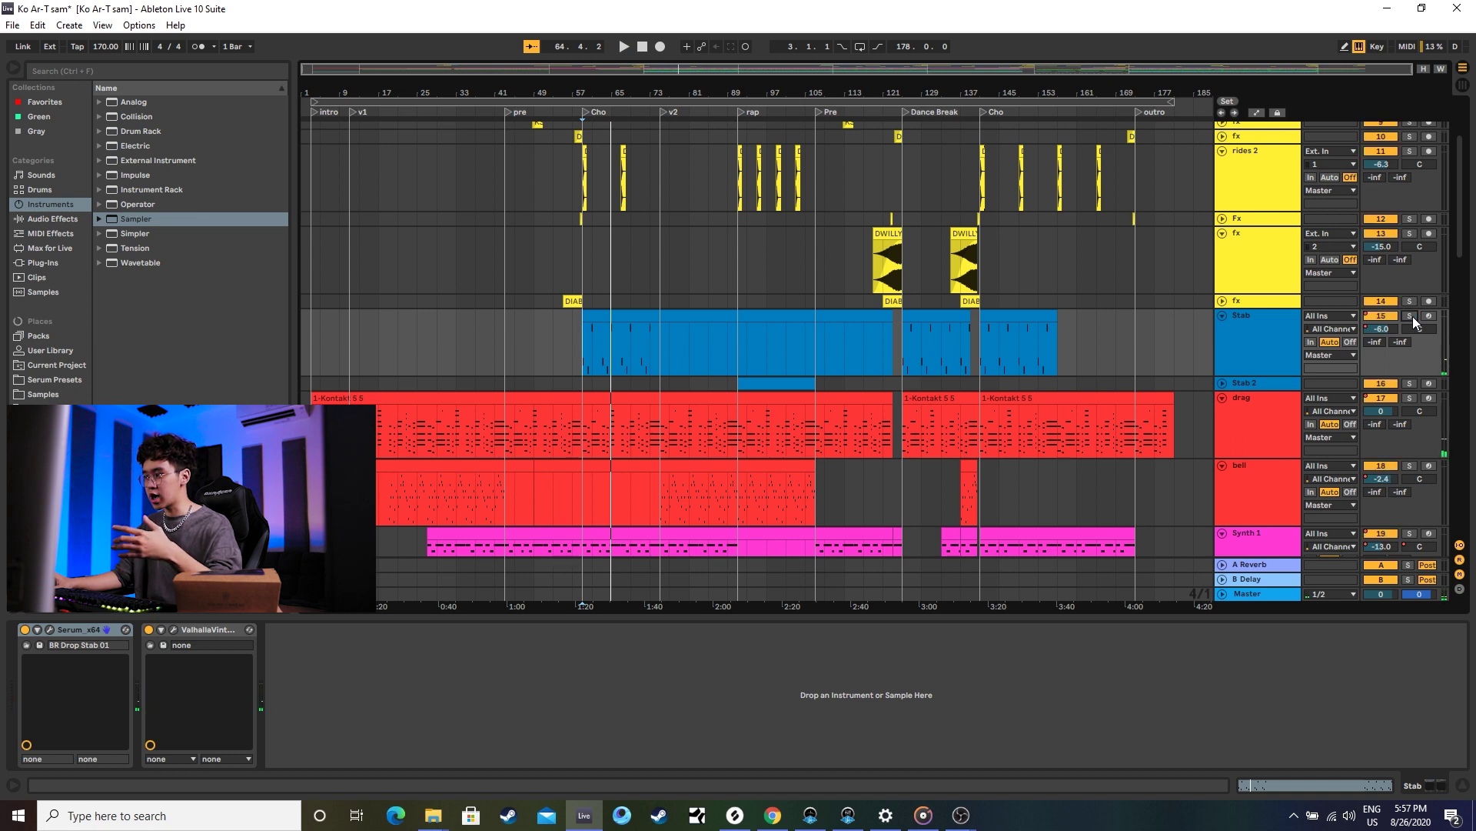
# Display the automation lanes, with Stab's Speaker On envelope, and play the full arrangement from bar 59.
pyautogui.rightClick(1327, 326)
pyautogui.press('Escape')
pyautogui.press('a')
pyautogui.press('space')
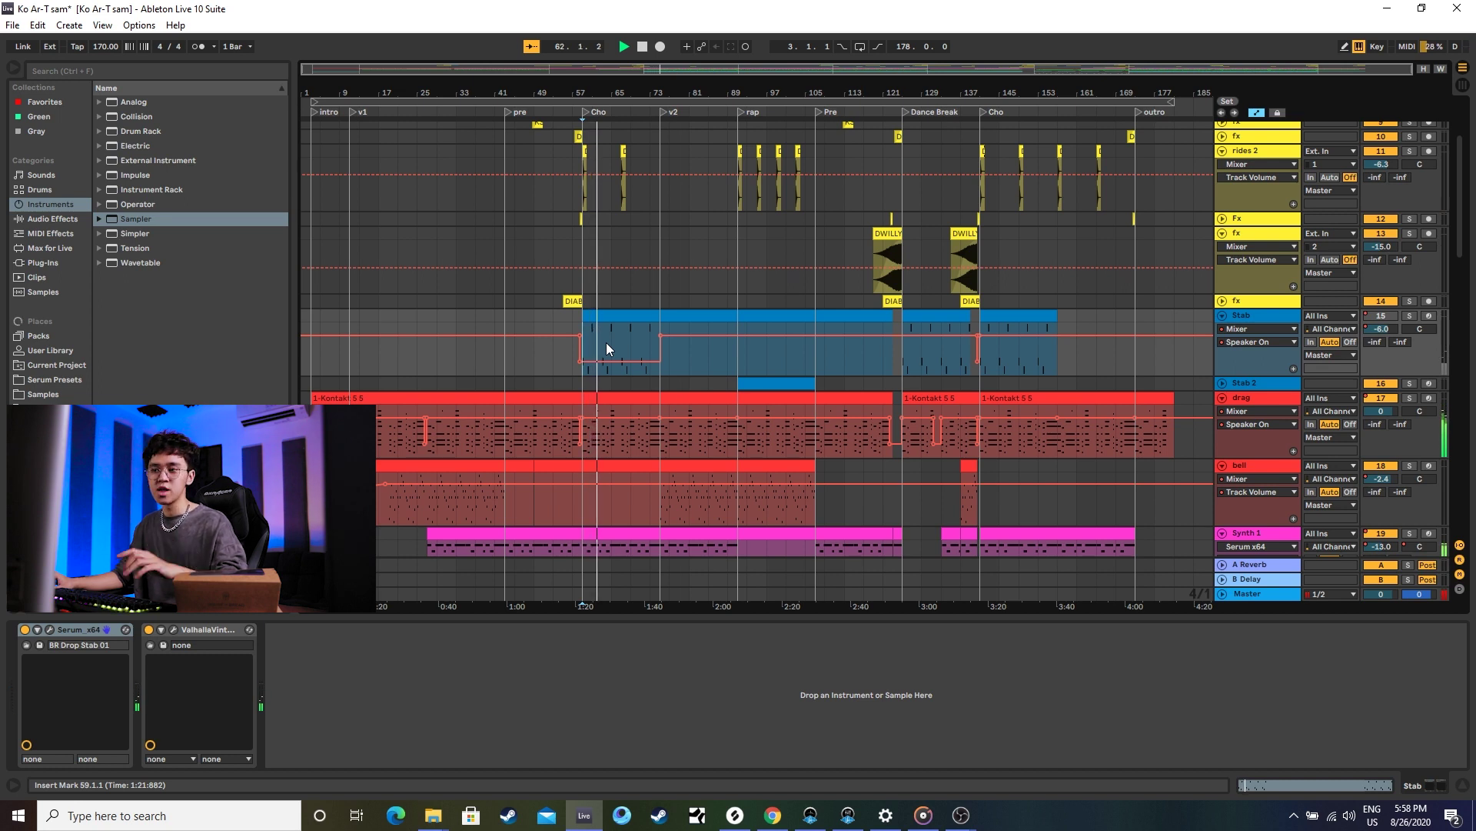
# Raise Stab's Speaker On envelope to On from bar 59 and play the chorus with the stabs sounding.
pyautogui.moveTo(580, 361); pyautogui.dragTo(579, 335)
pyautogui.press('space')
pyautogui.press('space')
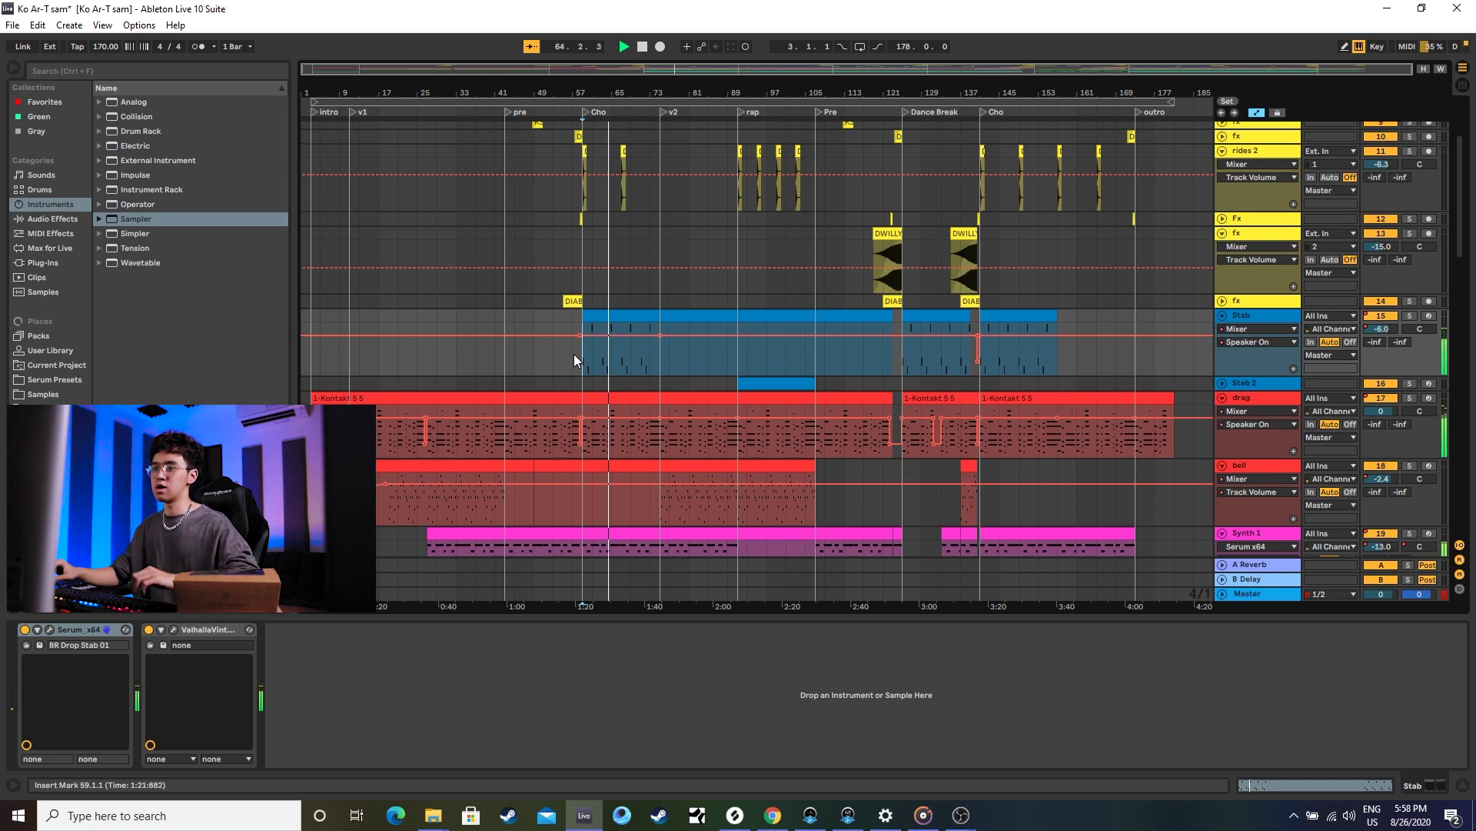
pyautogui.press('space')
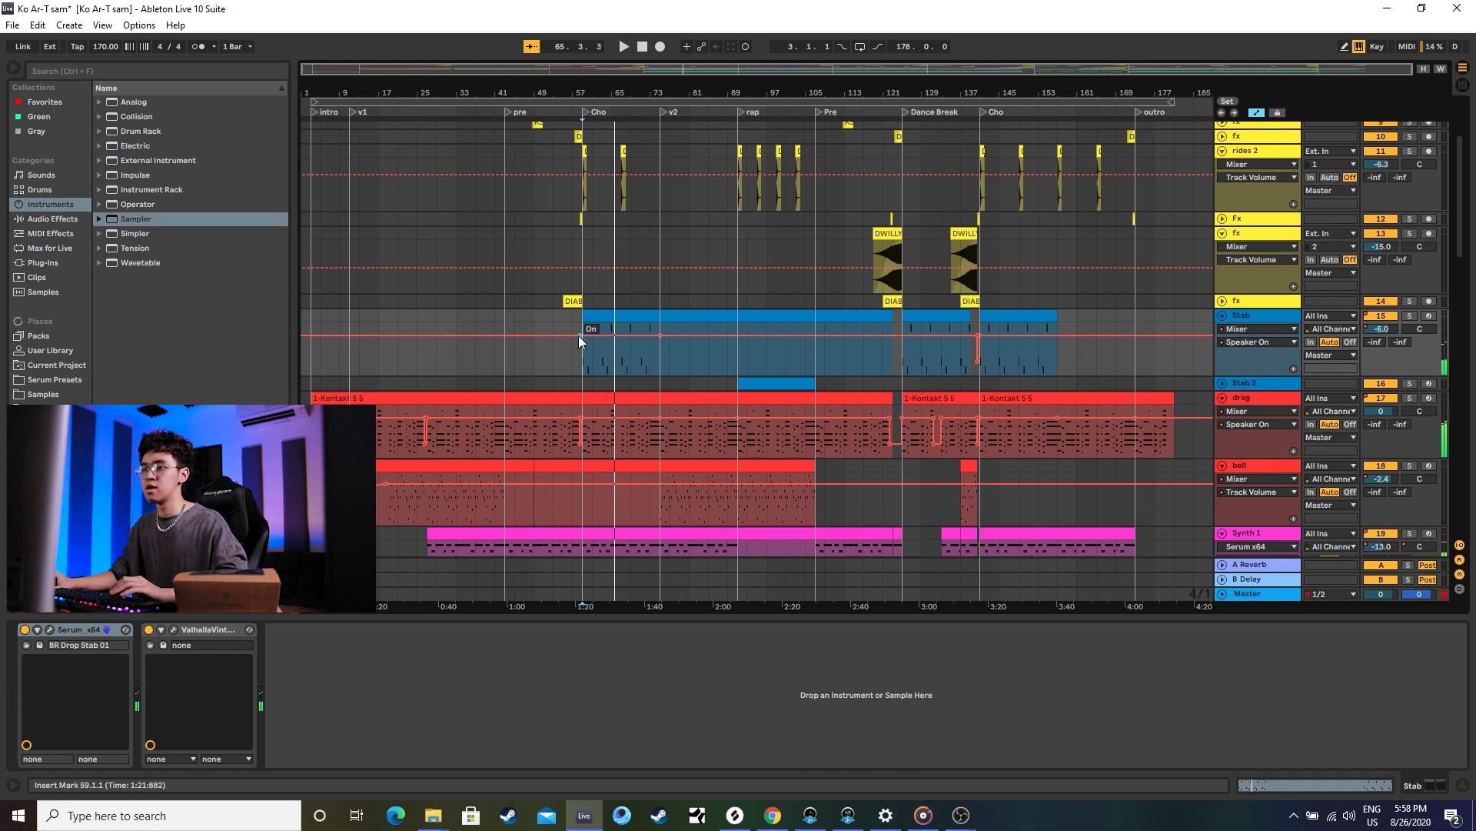
# Play the full arrangement from bar 121 into the Dance Break and look over its bass, drum and lead tracks.
pyautogui.click(883, 492)
pyautogui.scroll(5, 952, 351)
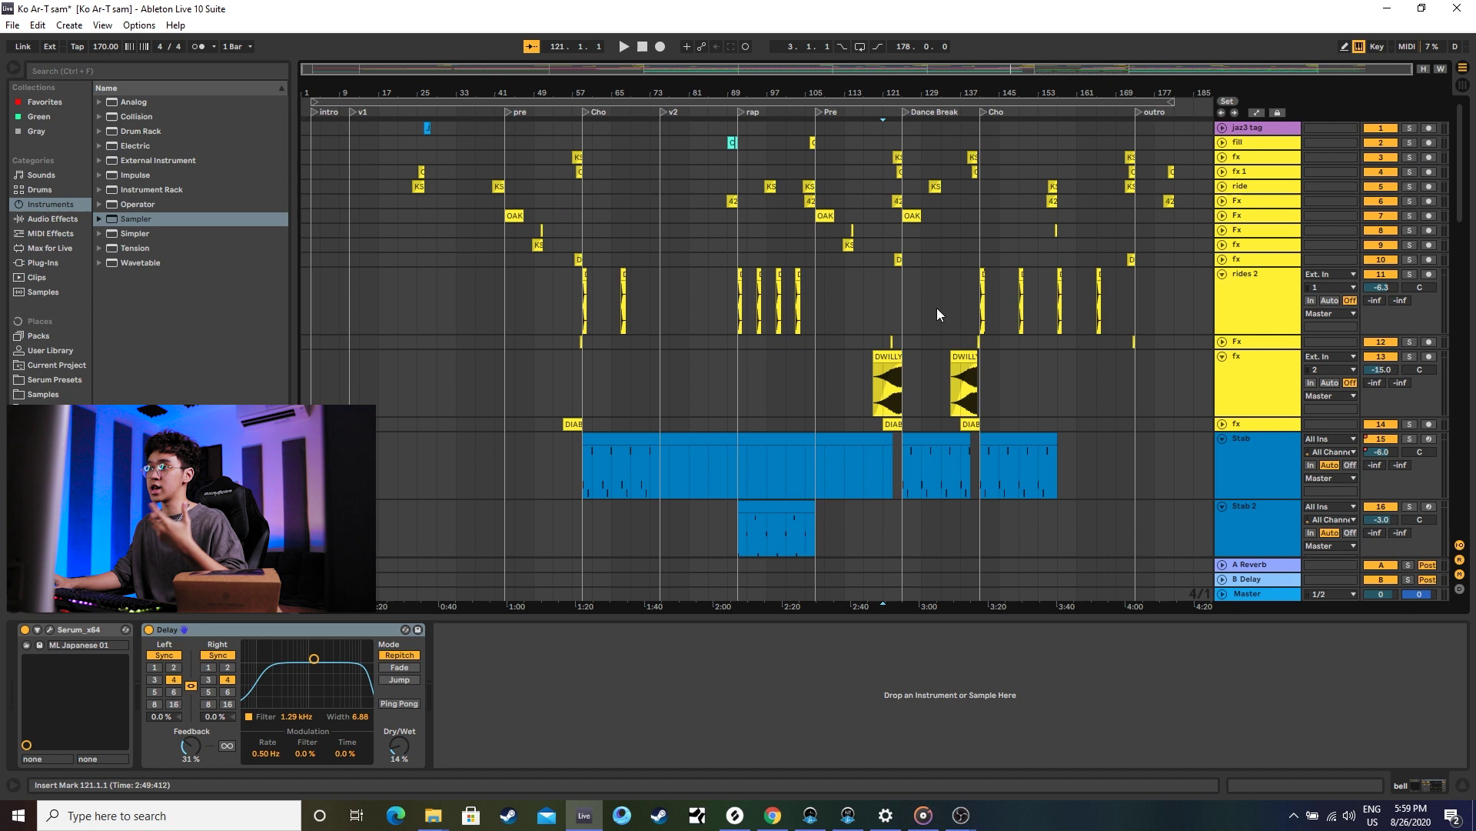
pyautogui.click(906, 309)
pyautogui.scroll(-10, 952, 376)
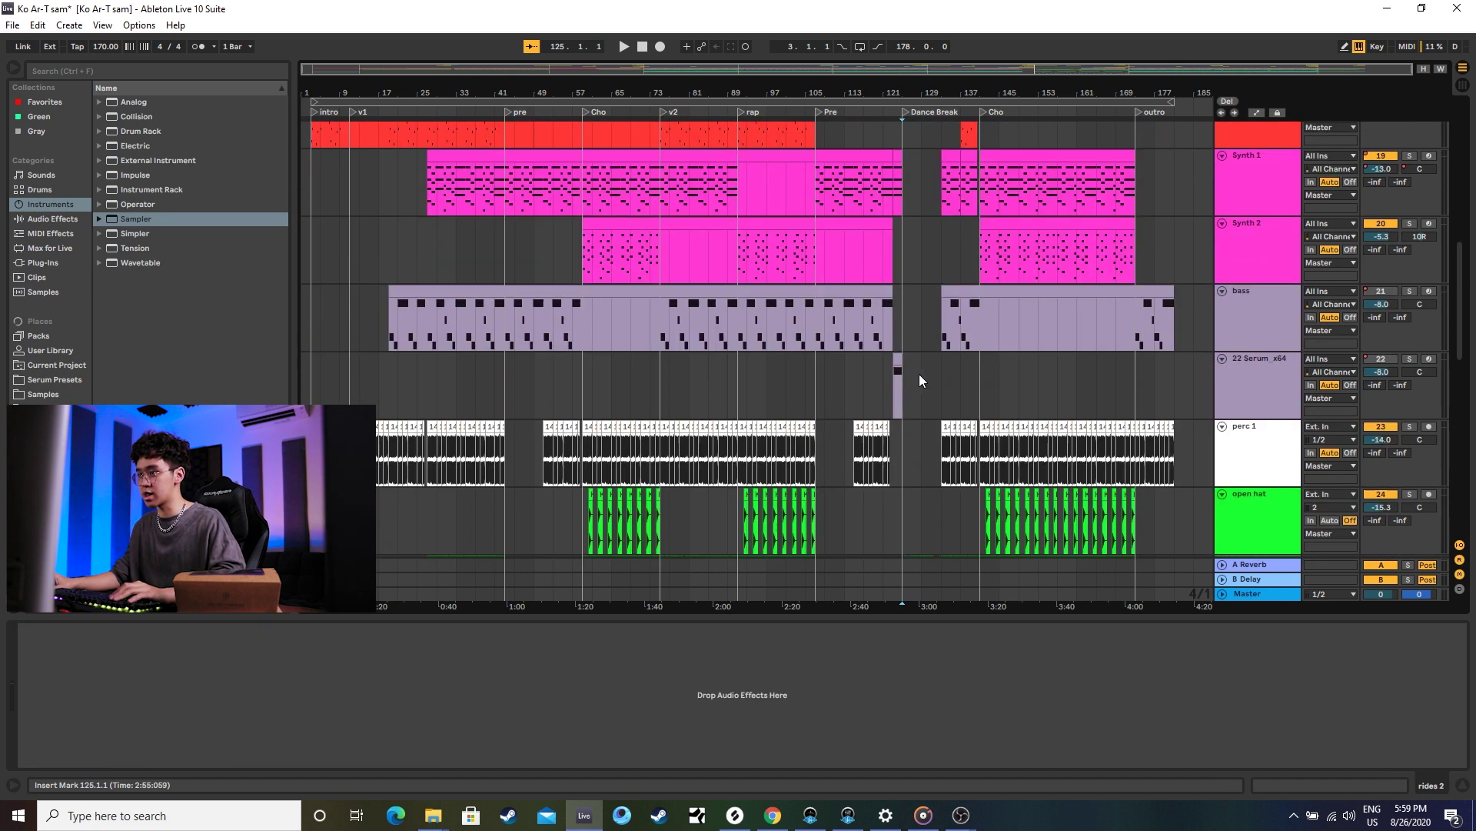
pyautogui.click(877, 381)
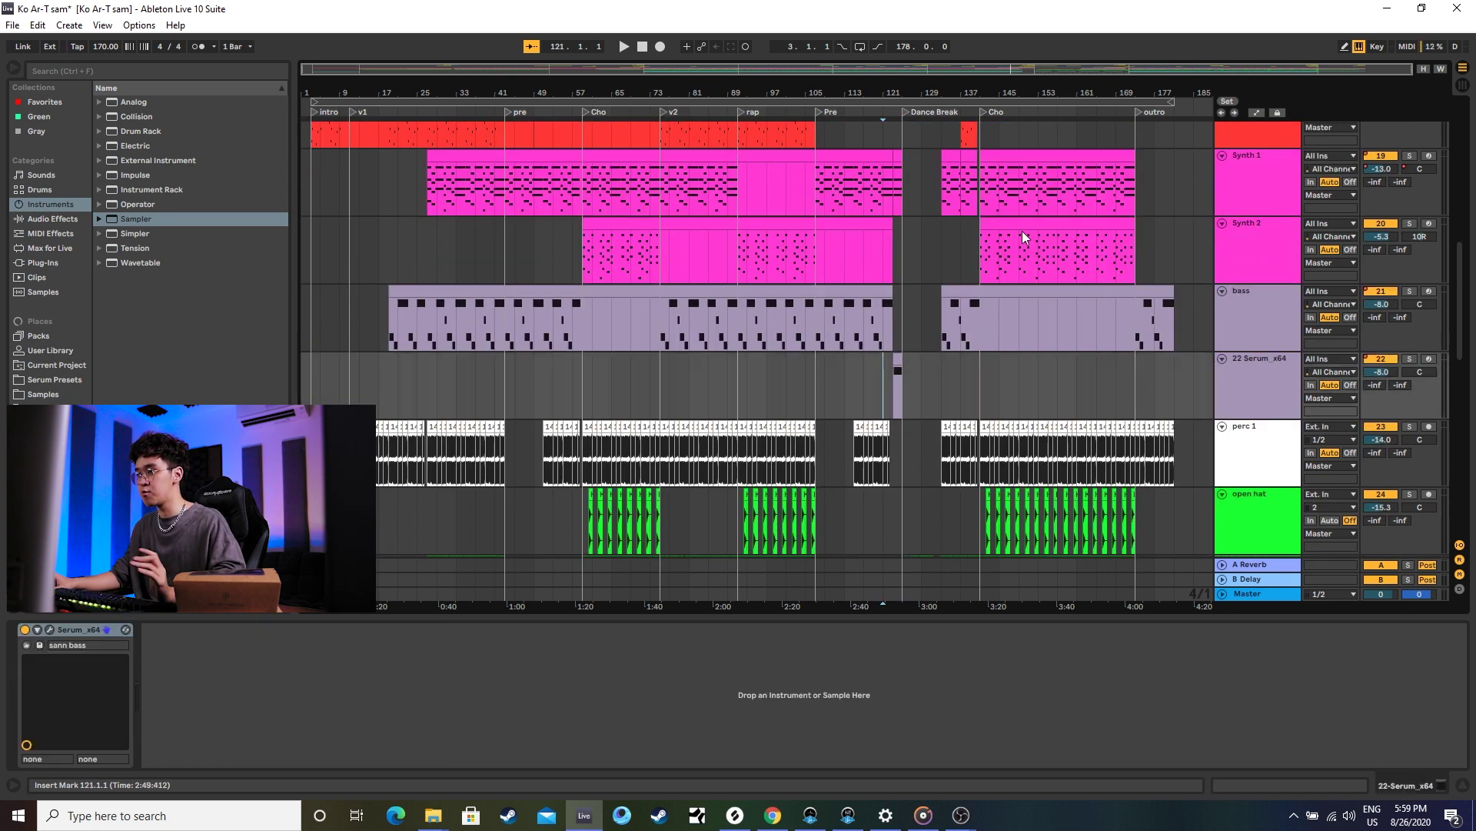
pyautogui.press('space')
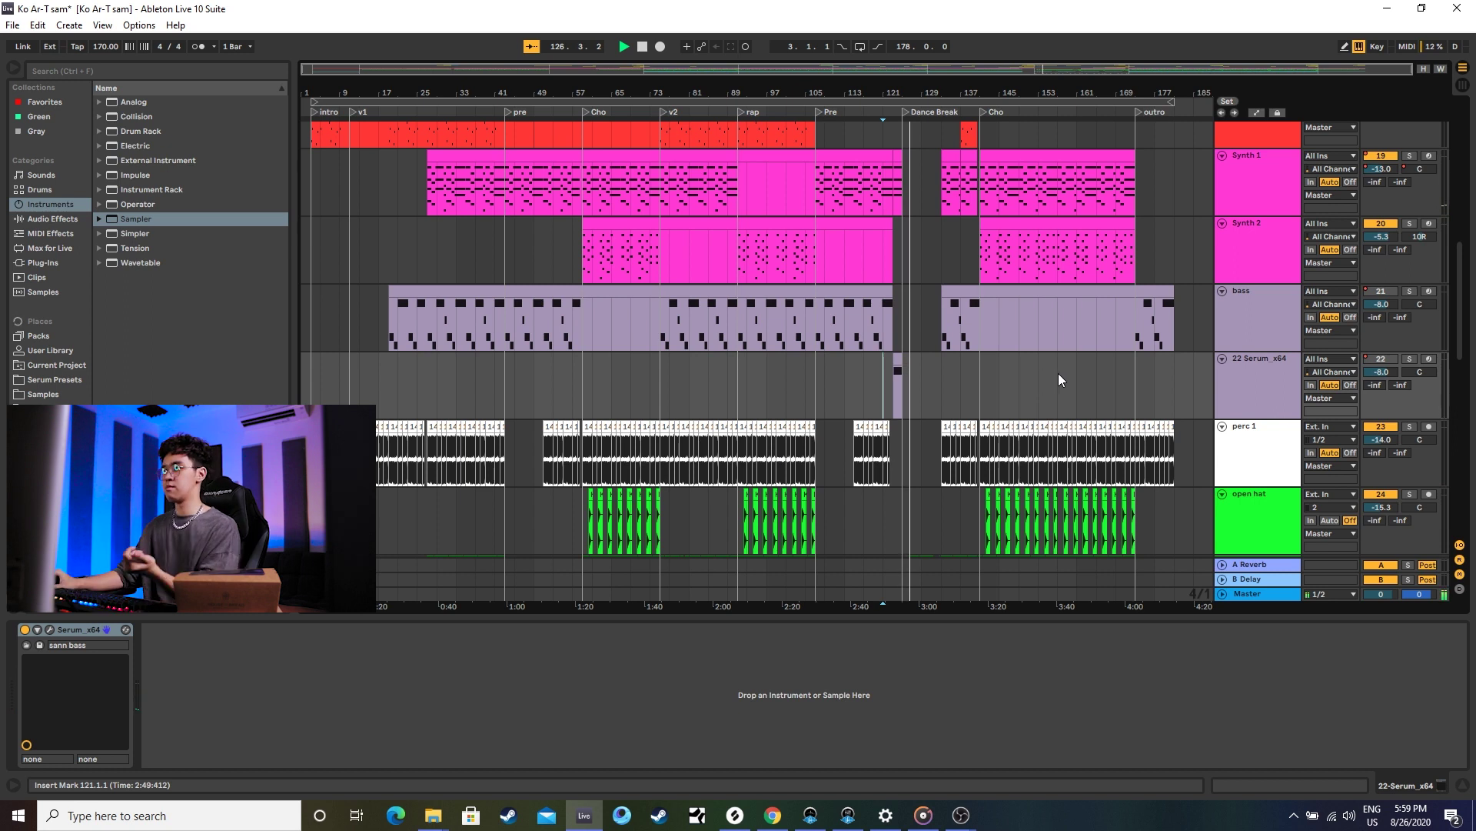
pyautogui.scroll(-6, 1058, 373)
pyautogui.scroll(-6, 1086, 372)
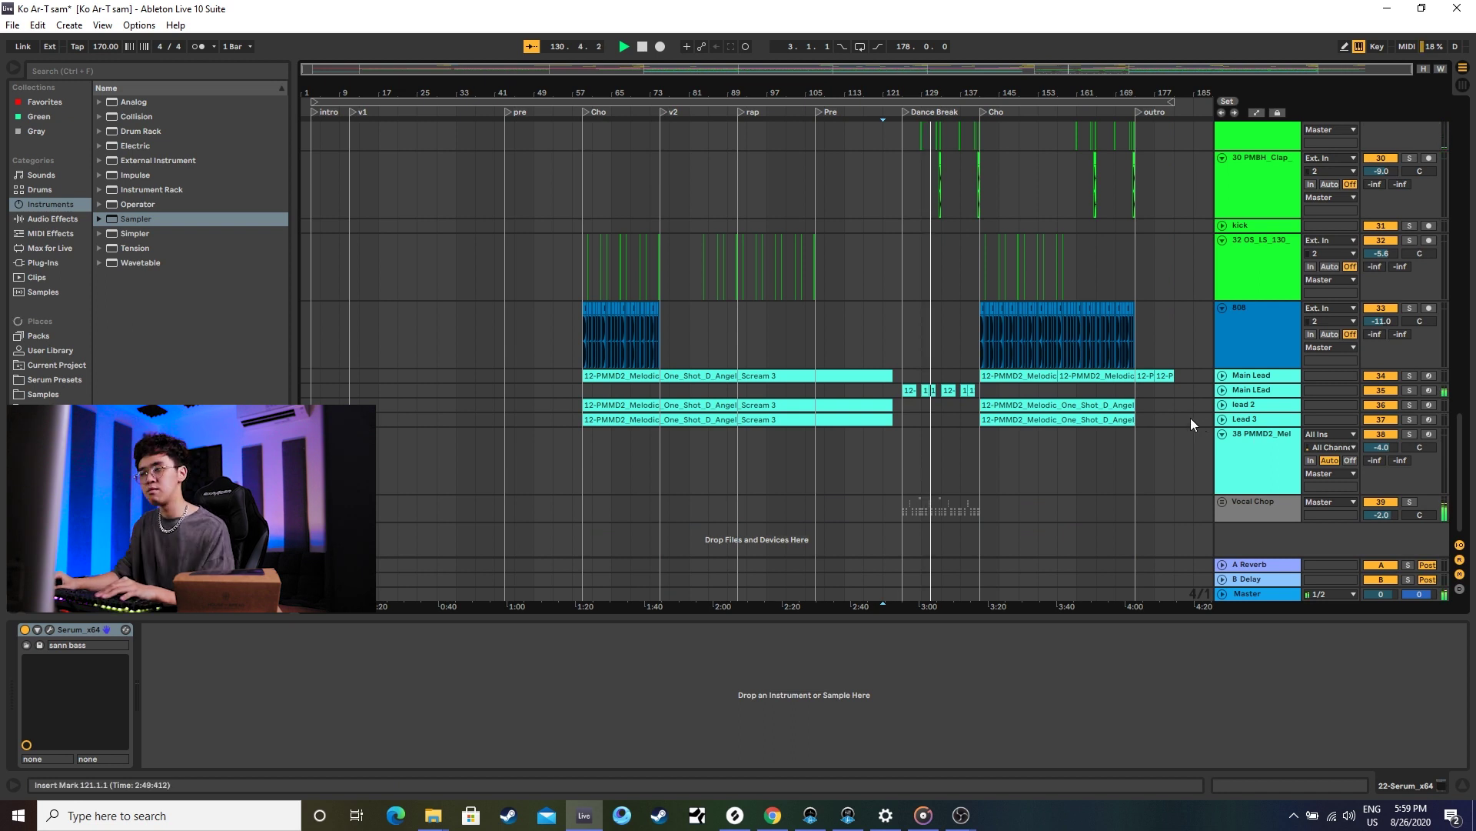
pyautogui.scroll(1, 1269, 385)
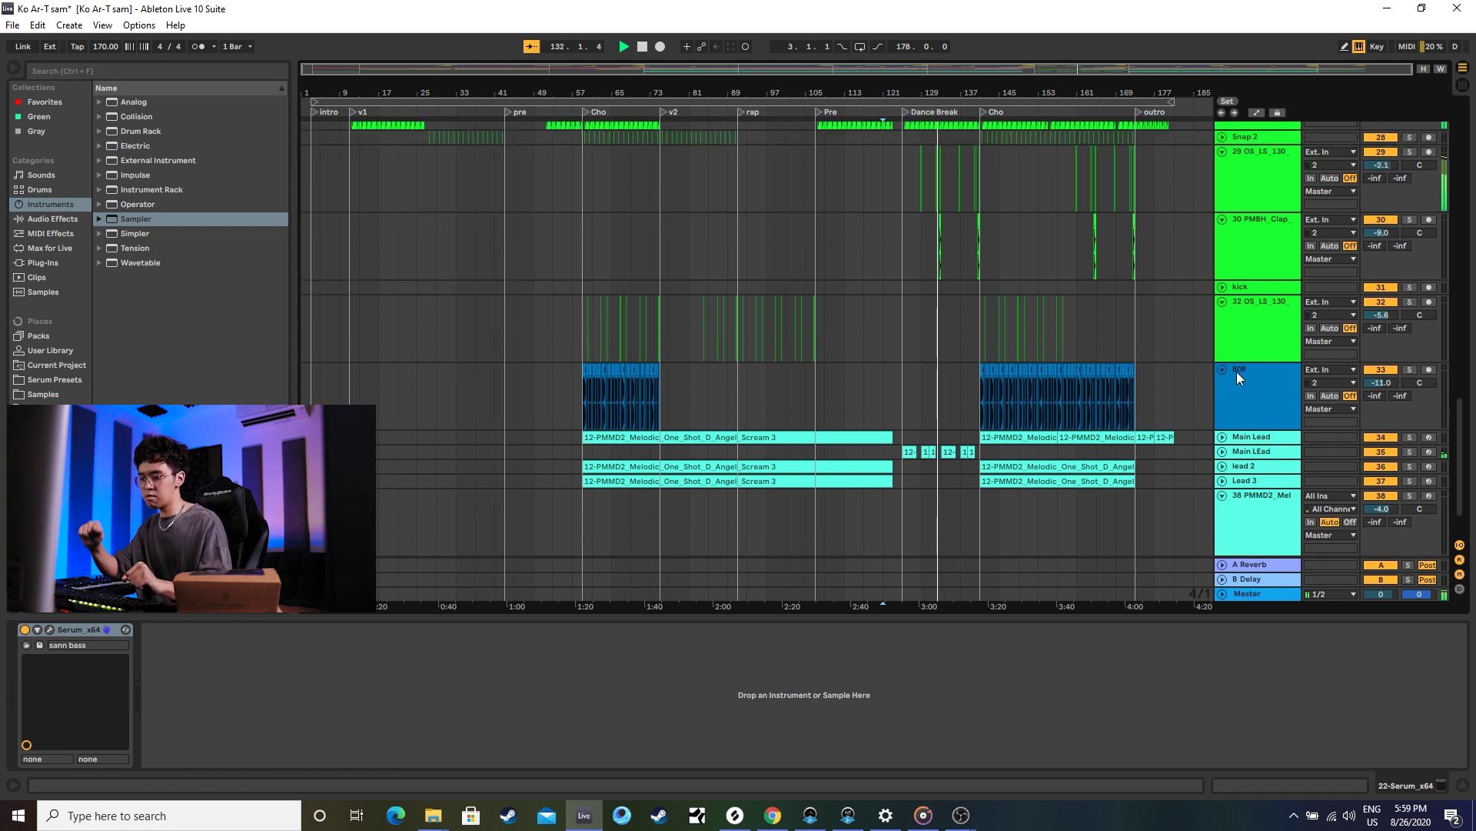
pyautogui.scroll(4, 999, 292)
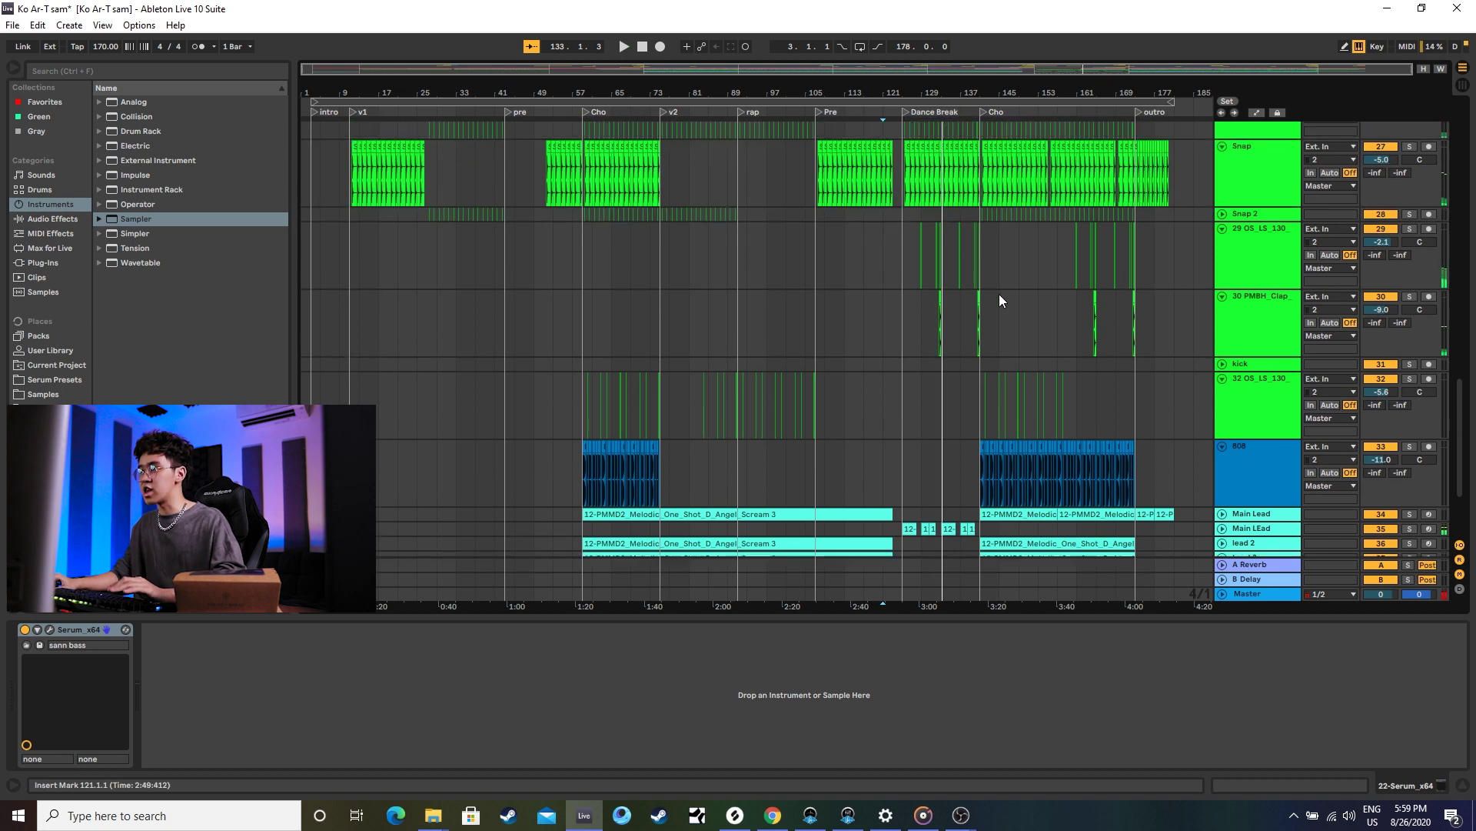
pyautogui.scroll(1, 1035, 306)
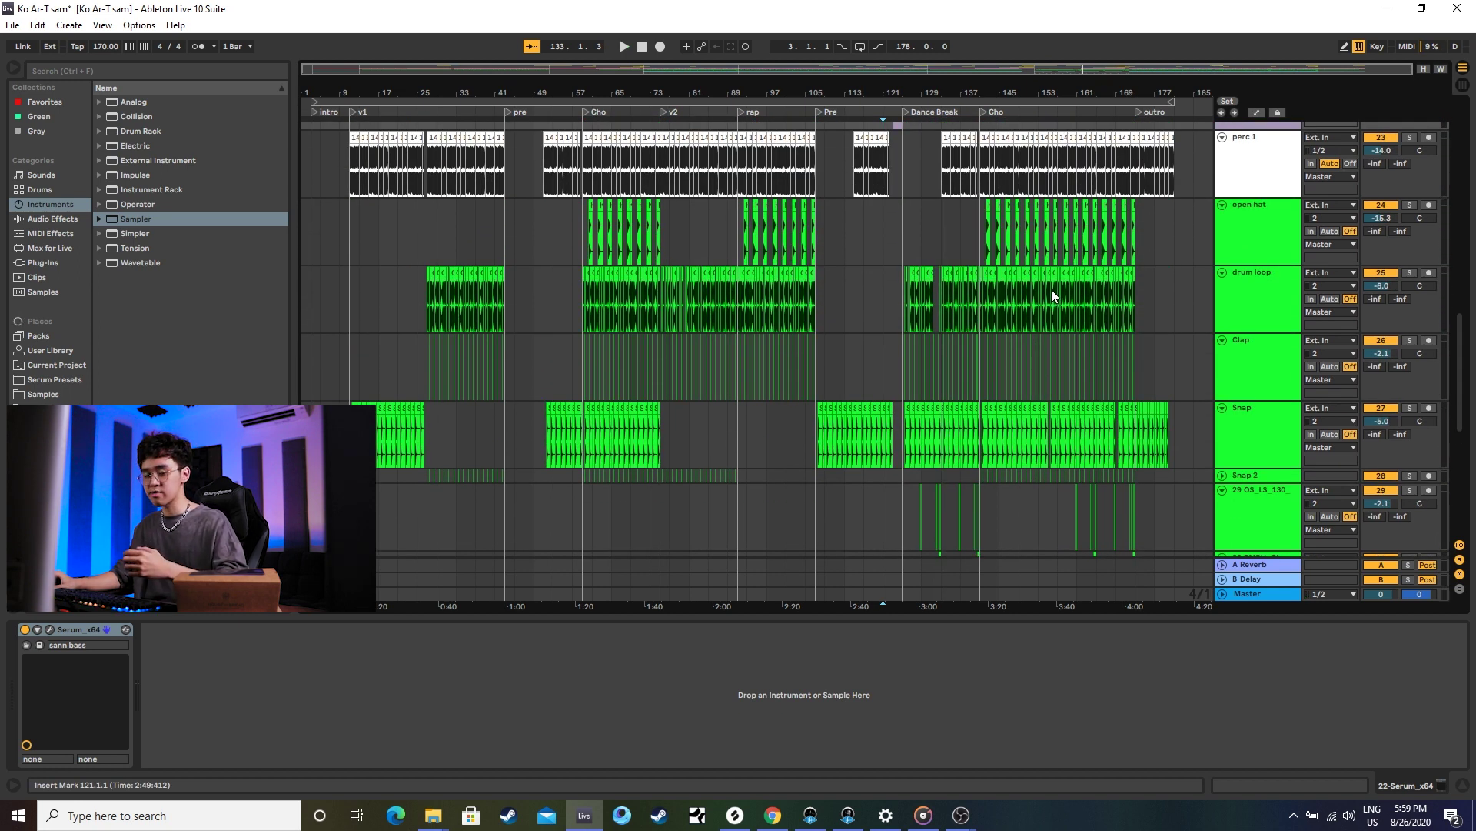
# Place the insert marker at the Dance Break's start, bar 125, on the drum loop track and select the open hat track.
pyautogui.click(901, 312)
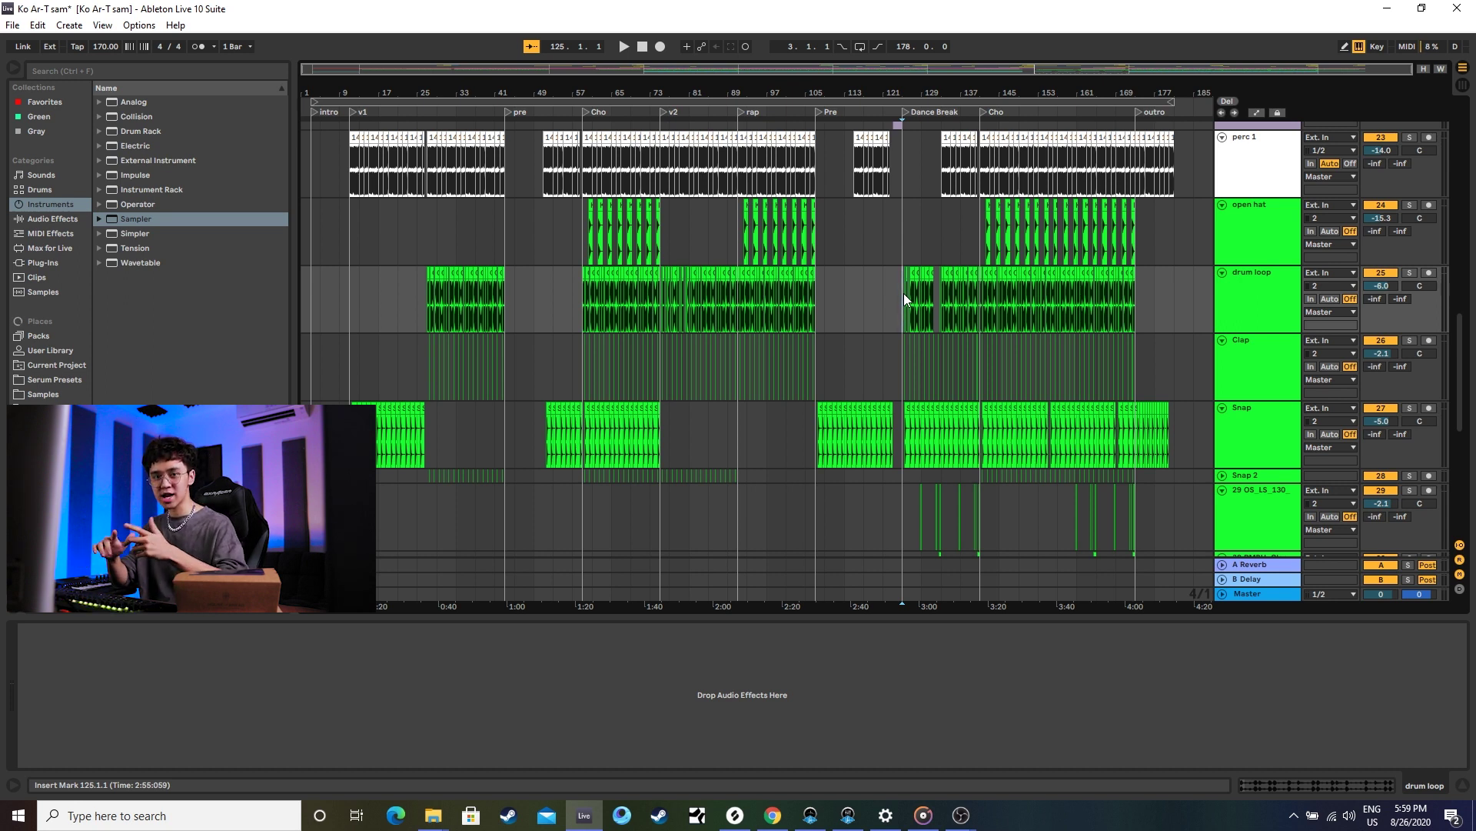
pyautogui.scroll(5, 1027, 303)
pyautogui.scroll(-2, 998, 311)
pyautogui.scroll(-3, 930, 336)
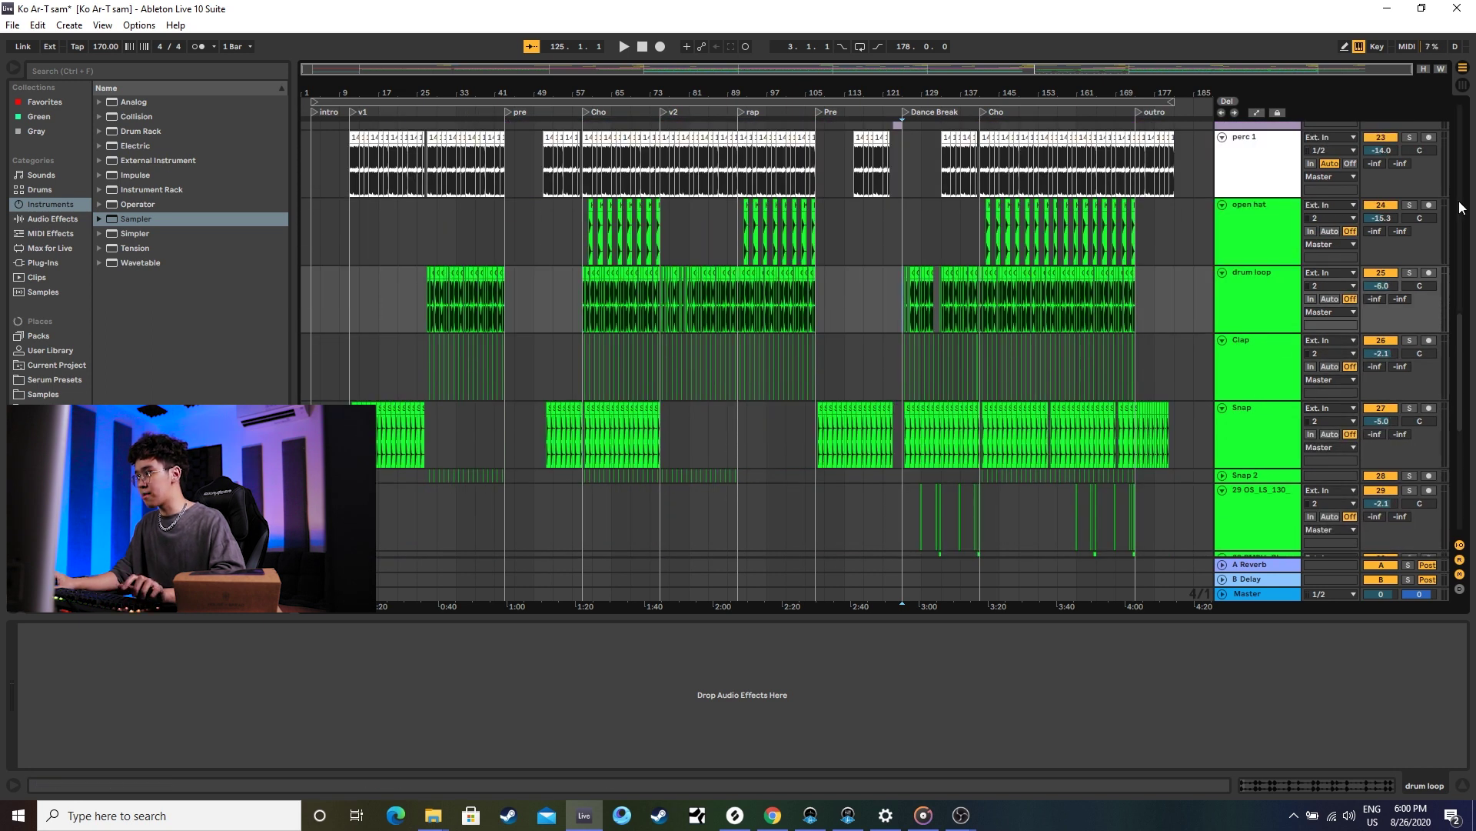
pyautogui.click(1284, 218)
# Solo Clap, Snap, Snap 2, 29 OS_LS_130 and drum loop while playing the Dance Break from bar 127.
pyautogui.scroll(-5, 1261, 284)
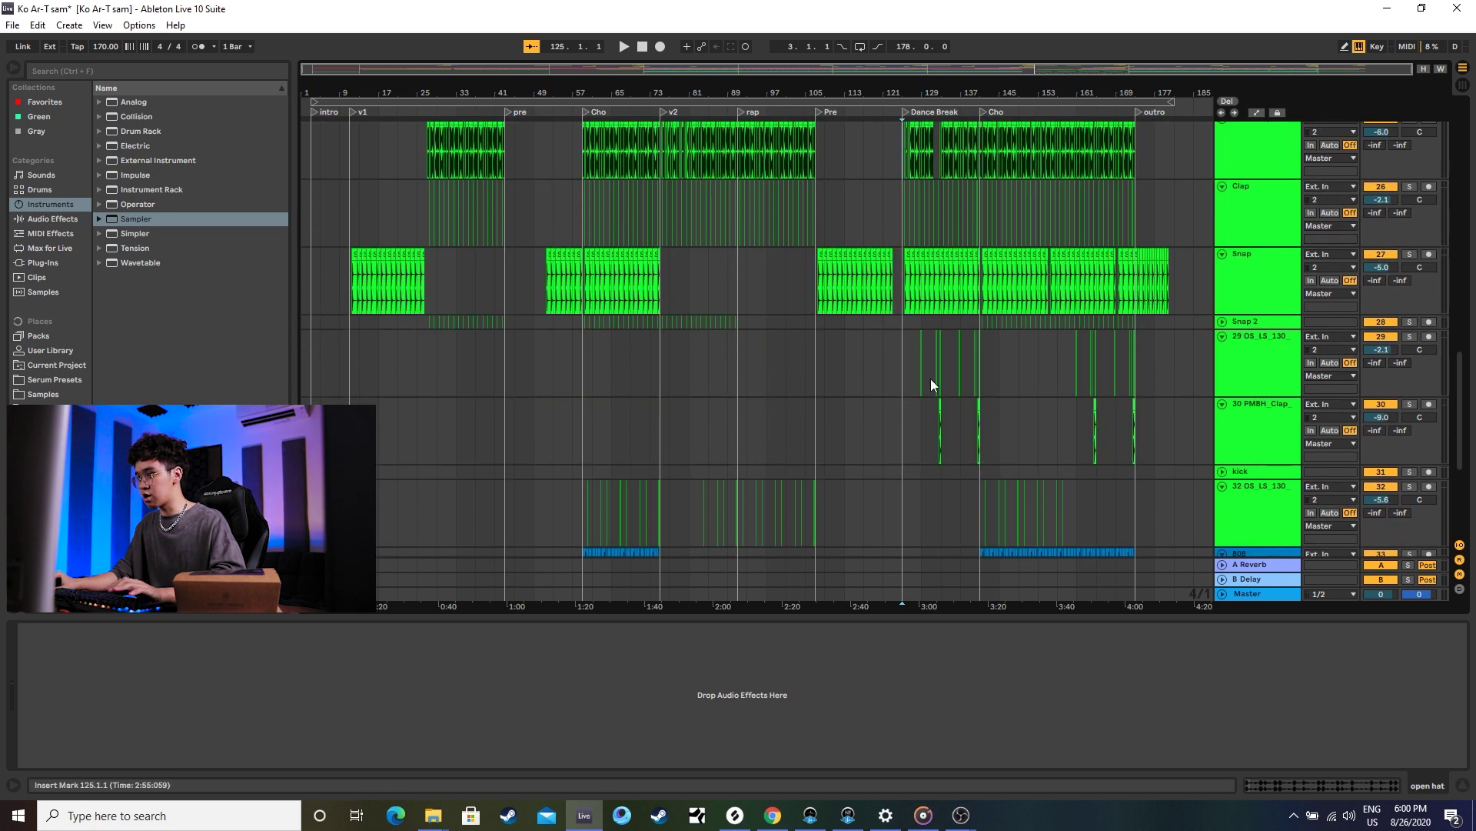
pyautogui.click(915, 349)
pyautogui.moveTo(961, 65); pyautogui.dragTo(856, 358)
pyautogui.press('space')
pyautogui.click(1411, 340)
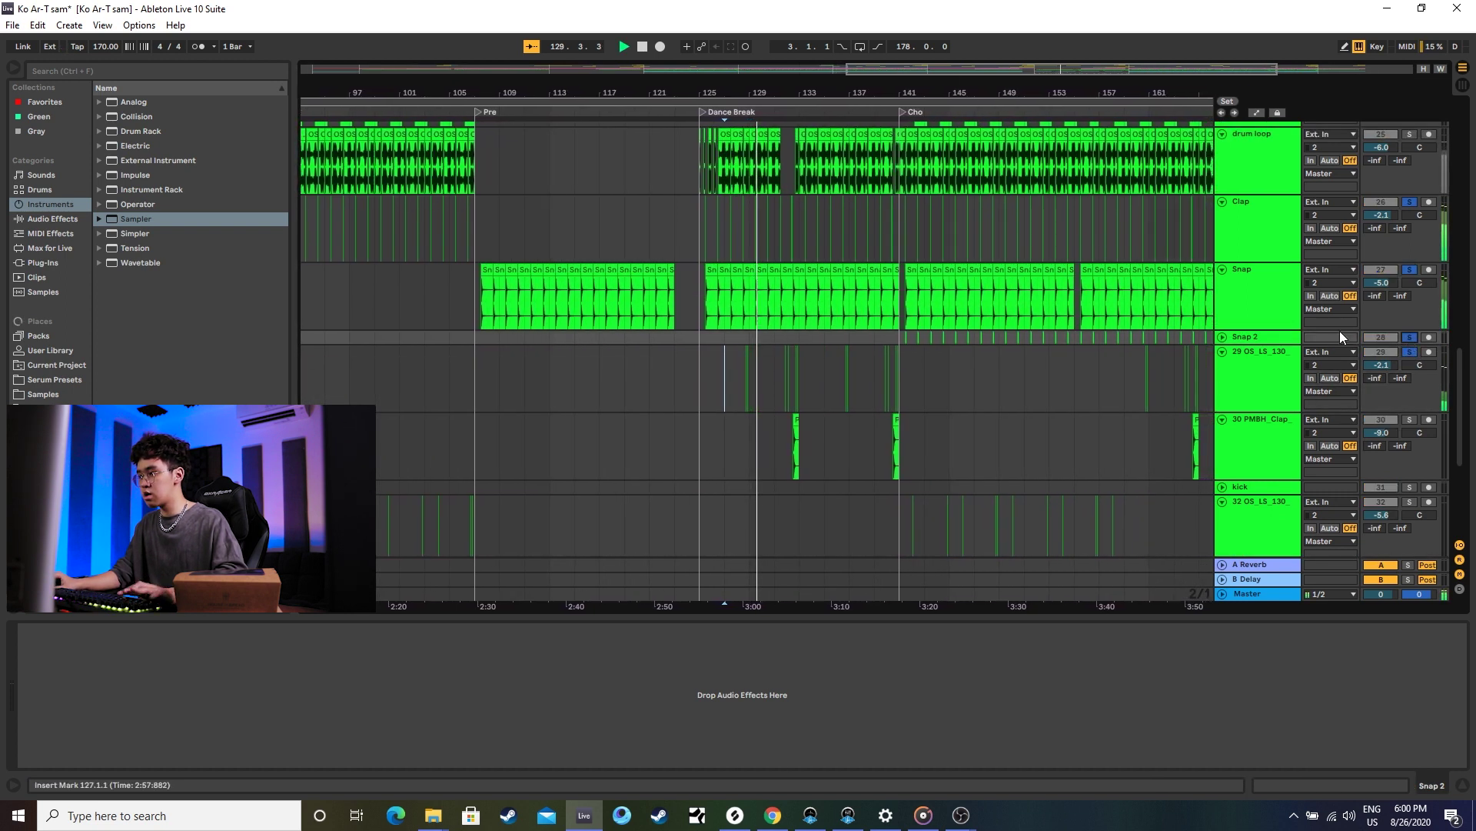
pyautogui.scroll(3, 1423, 285)
pyautogui.click(1411, 273)
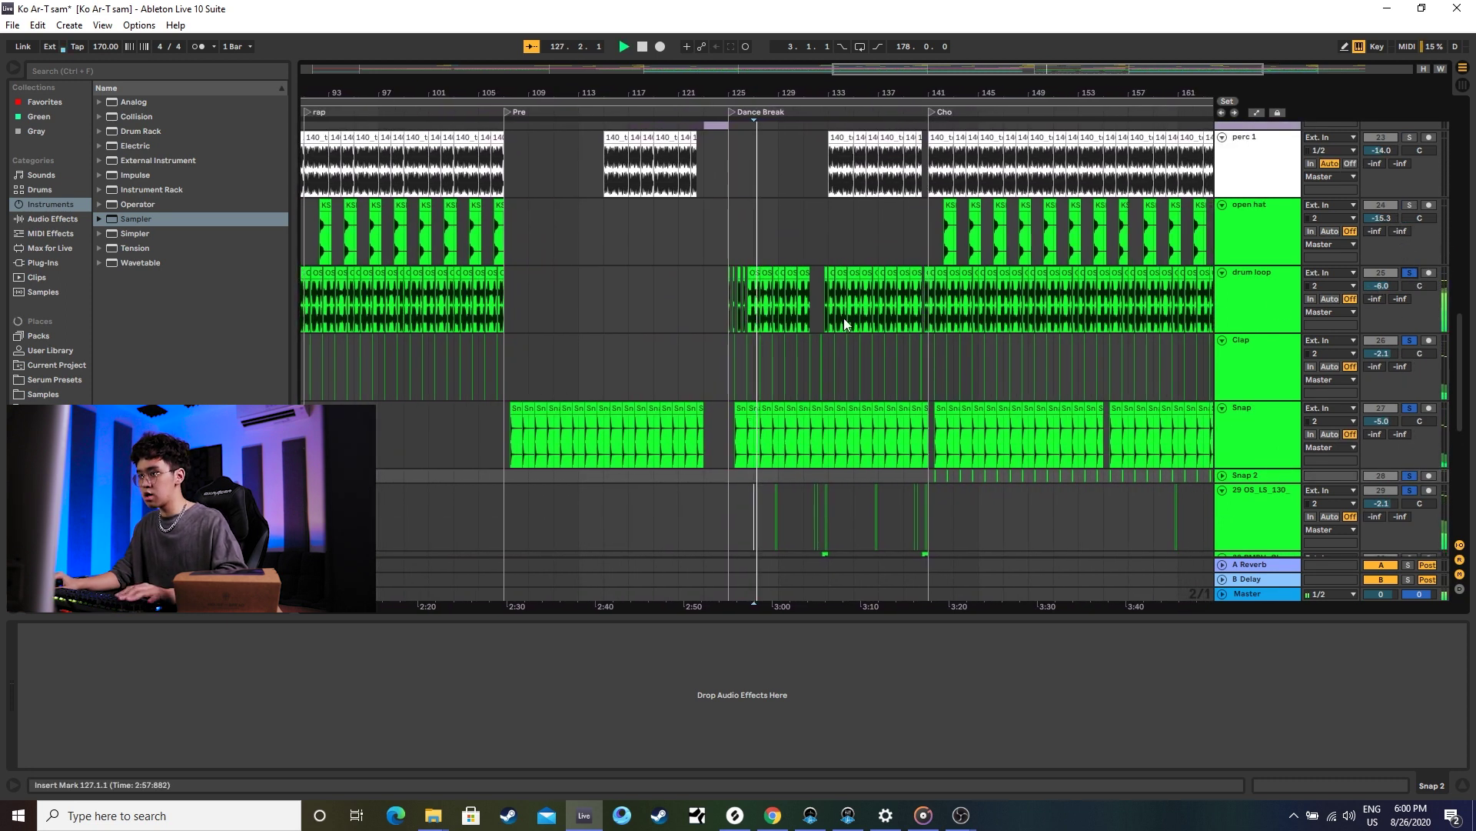
# Restart playback of the soloed Dance Break drums from the drum loop track, moving the insert marker to 129.3.2.
pyautogui.click(757, 305)
pyautogui.press('space')
pyautogui.press('space')
pyautogui.click(740, 321)
pyautogui.press('space')
pyautogui.scroll(-3, 1229, 411)
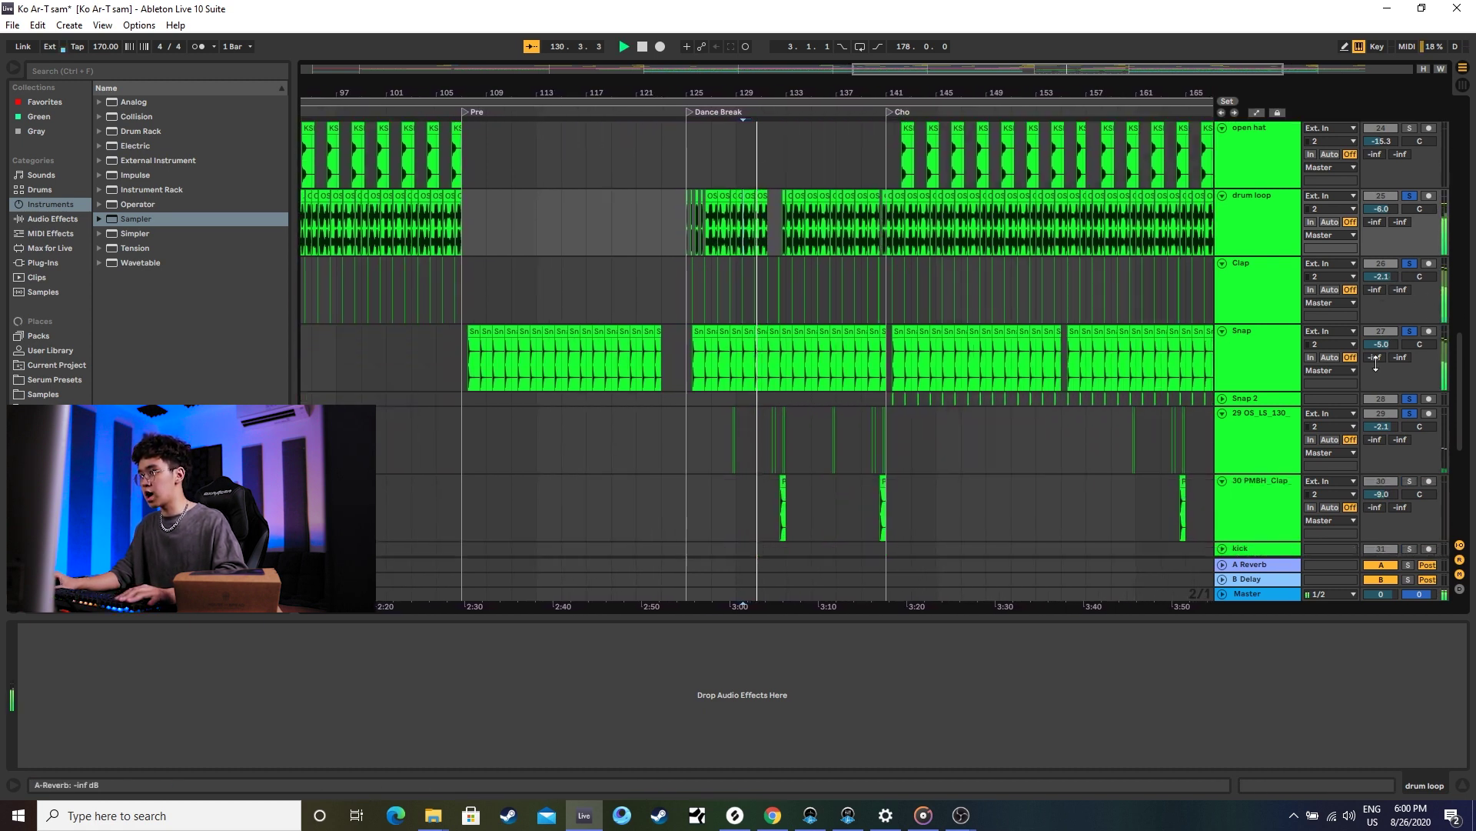
pyautogui.scroll(-1, 870, 313)
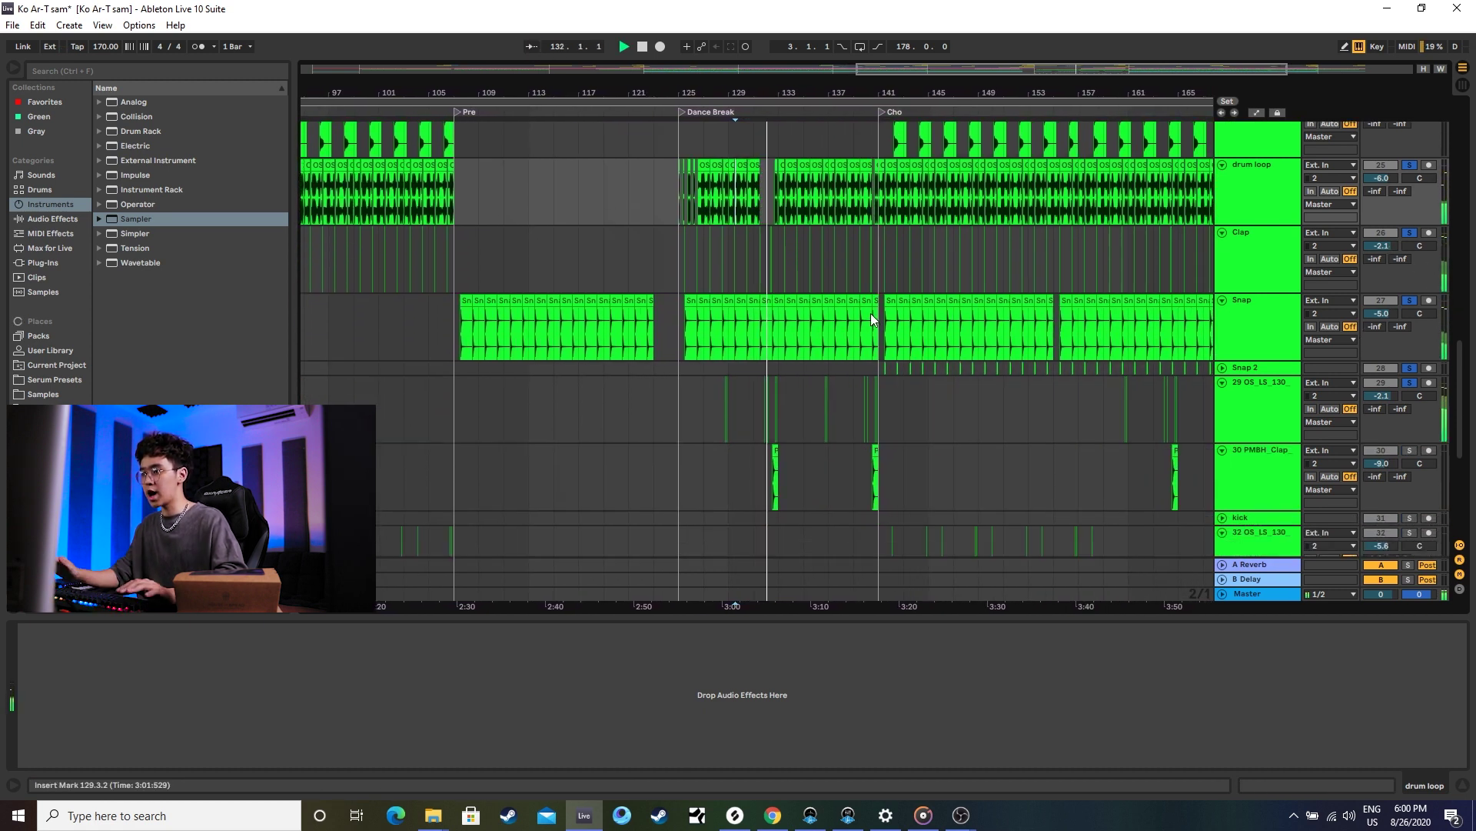
# Add 30 PMBH_Clap and kick to the soloed drums, audition them from 129.3.2 and release all solos.
pyautogui.click(1412, 450)
pyautogui.press('space')
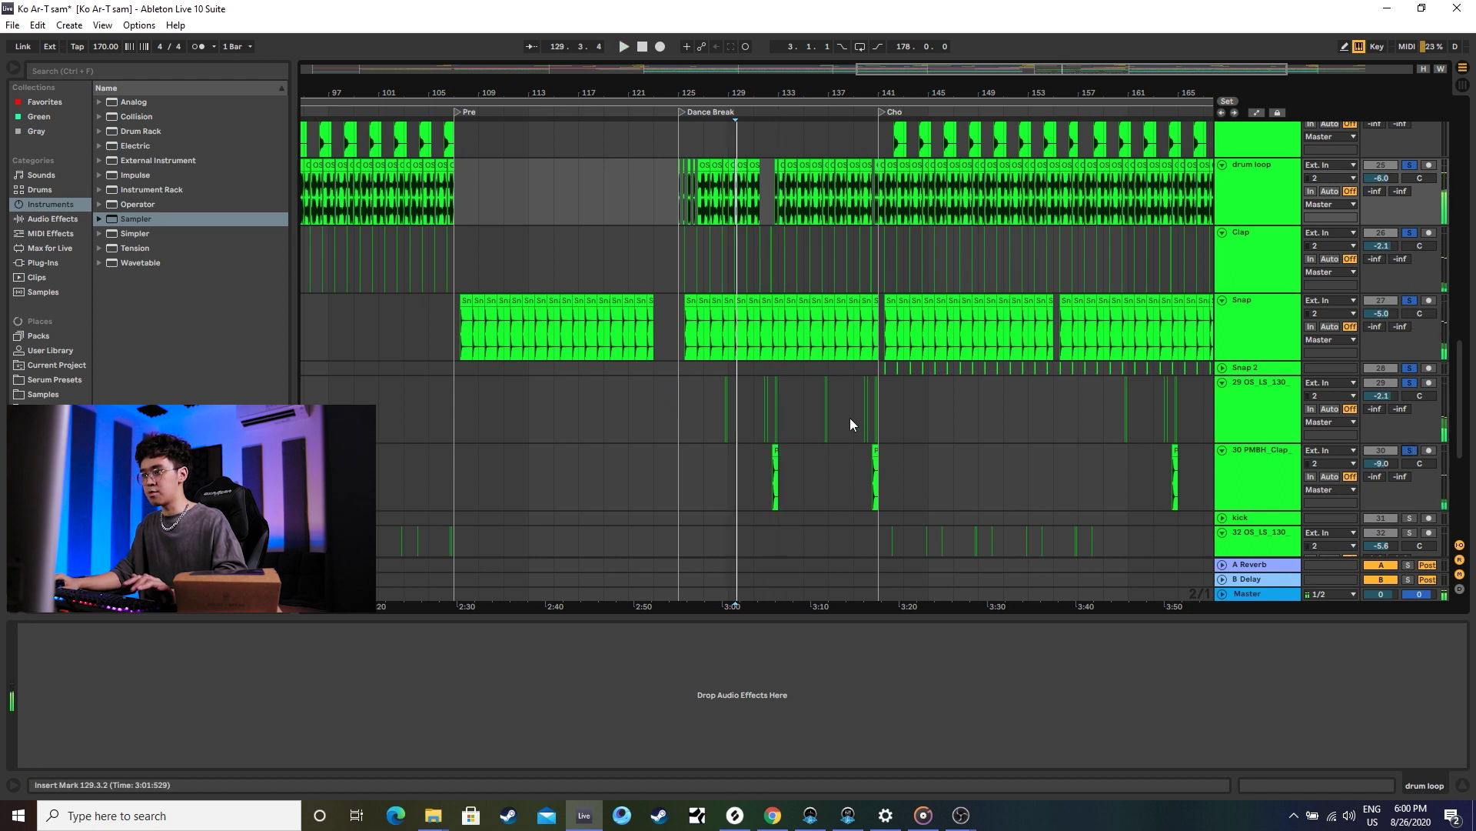
pyautogui.scroll(-2, 1054, 458)
pyautogui.scroll(-2, 1381, 452)
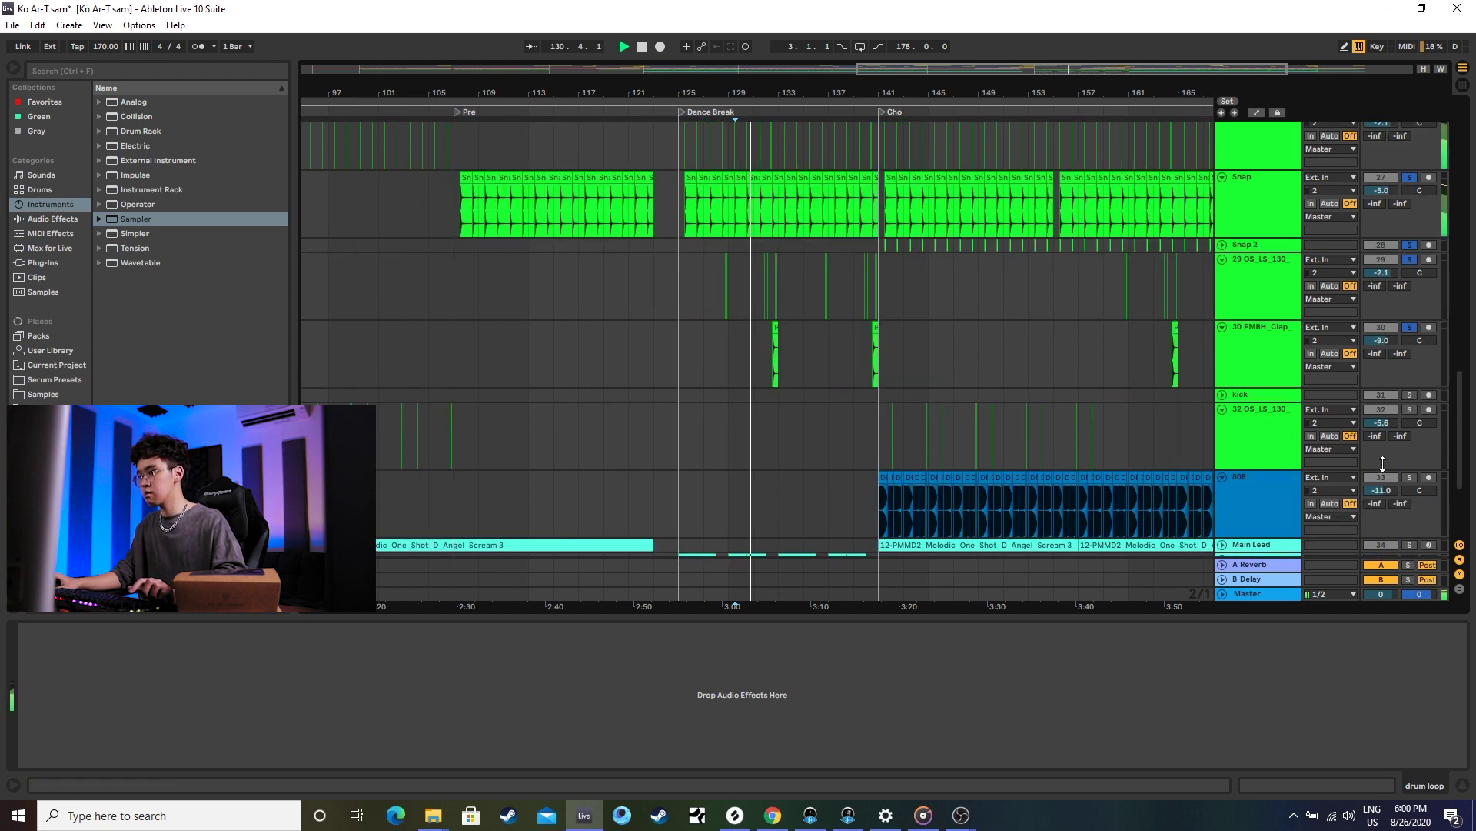
pyautogui.click(1411, 395)
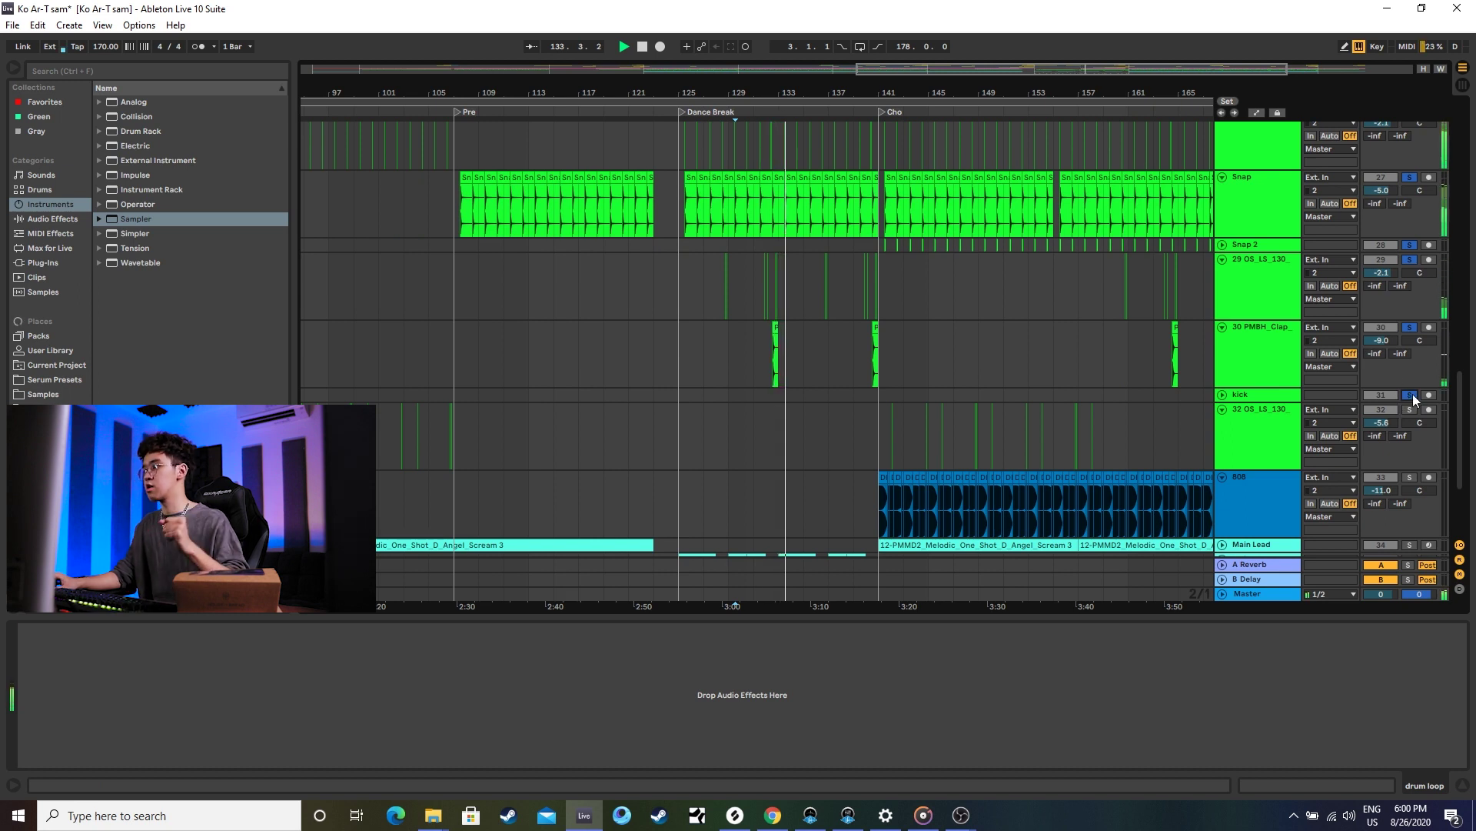
pyautogui.click(1411, 395)
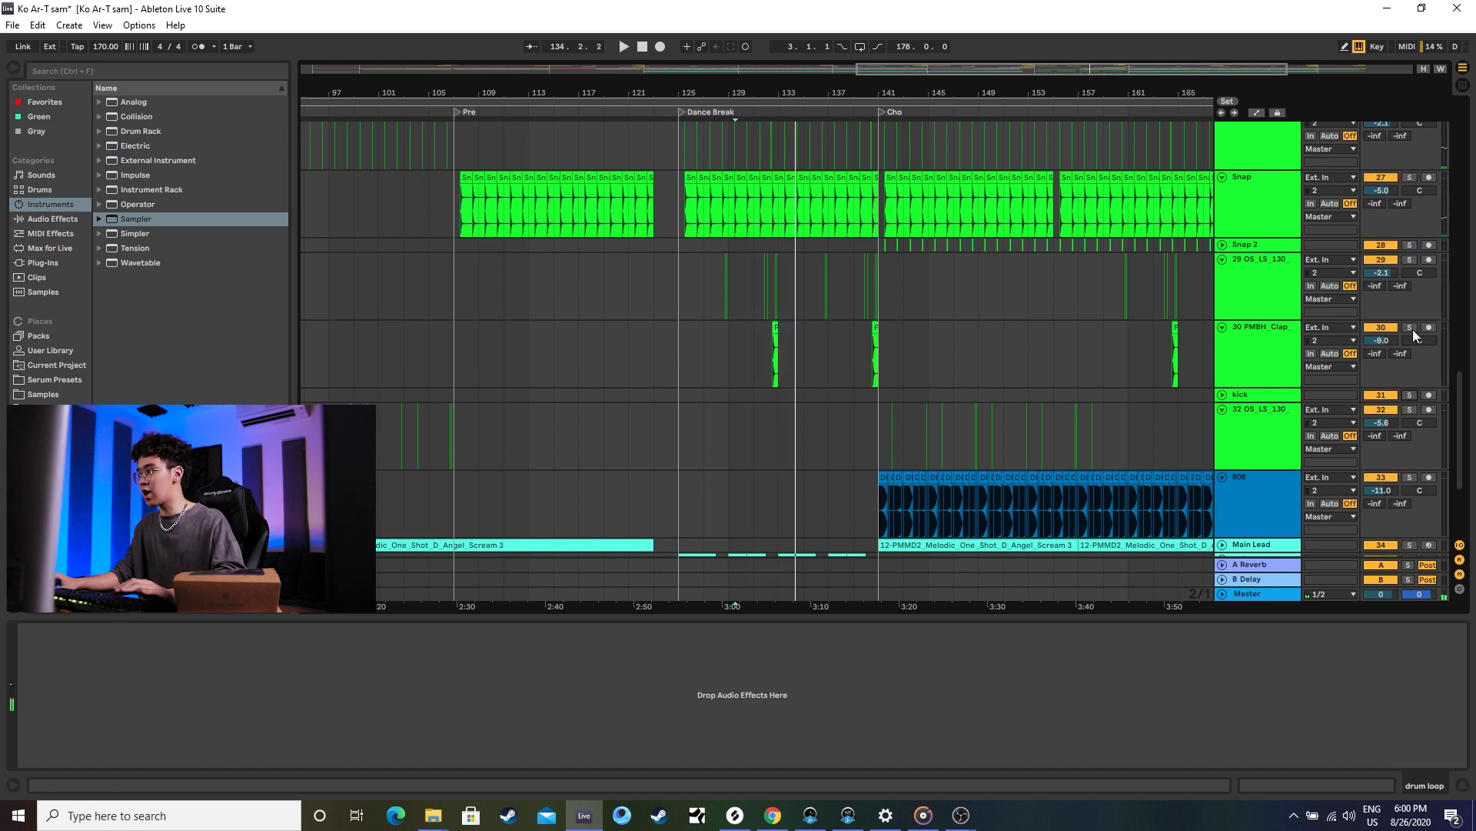
# Play the full mix briefly from bar 129 and unfold the Vocal Chop group to show its tracks.
pyautogui.scroll(3, 1077, 369)
pyautogui.click(729, 385)
pyautogui.press('space')
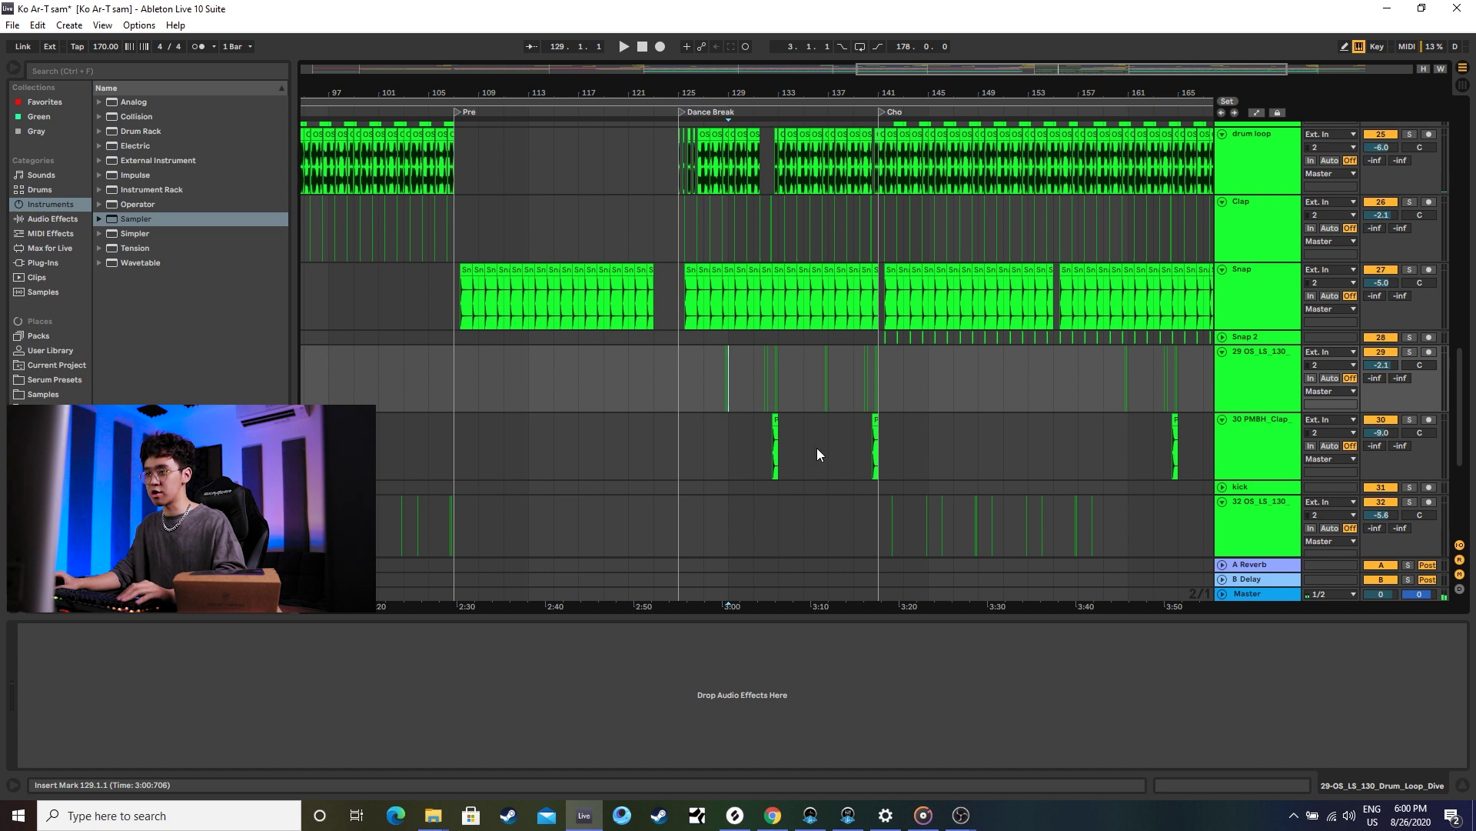
pyautogui.scroll(5, 859, 426)
pyautogui.scroll(-3, 860, 426)
pyautogui.press('space')
pyautogui.scroll(-6, 860, 431)
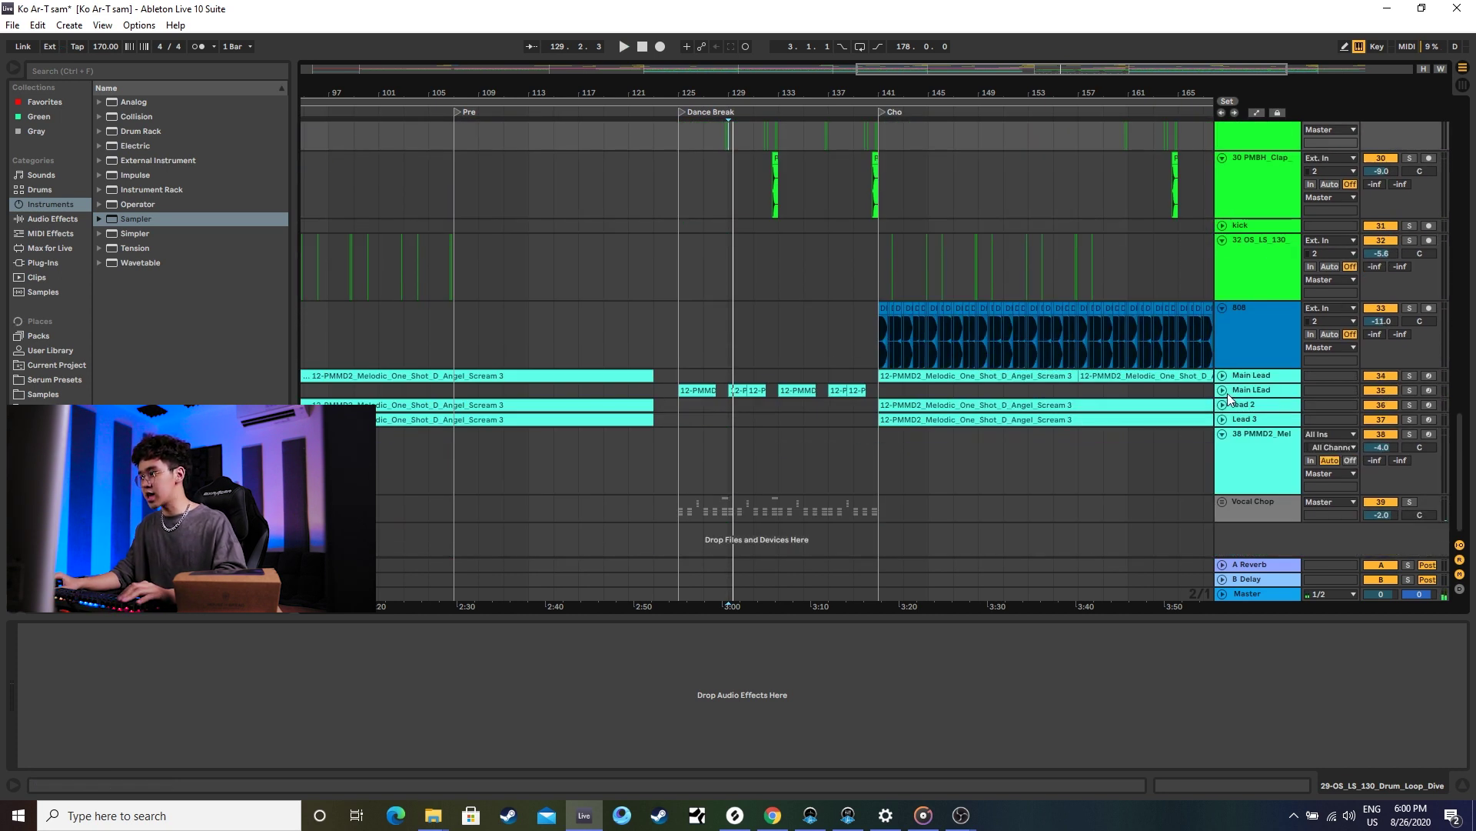
pyautogui.scroll(-6, 920, 409)
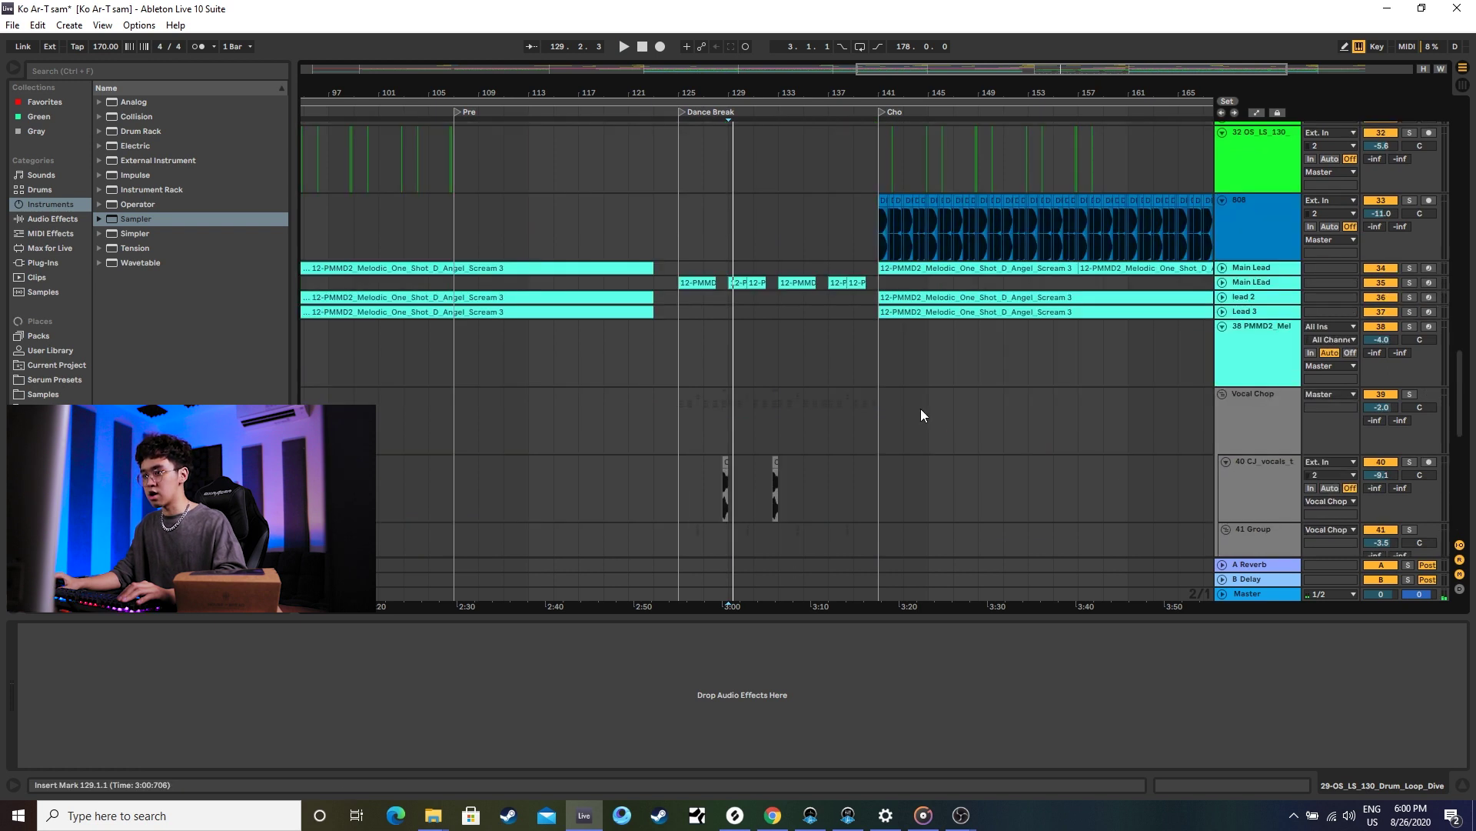
# Trim the LSVMP vocal loop clip on track 39 to bars 127 to 129 and play it soloed.
pyautogui.hotkey('ctrl', 'z')
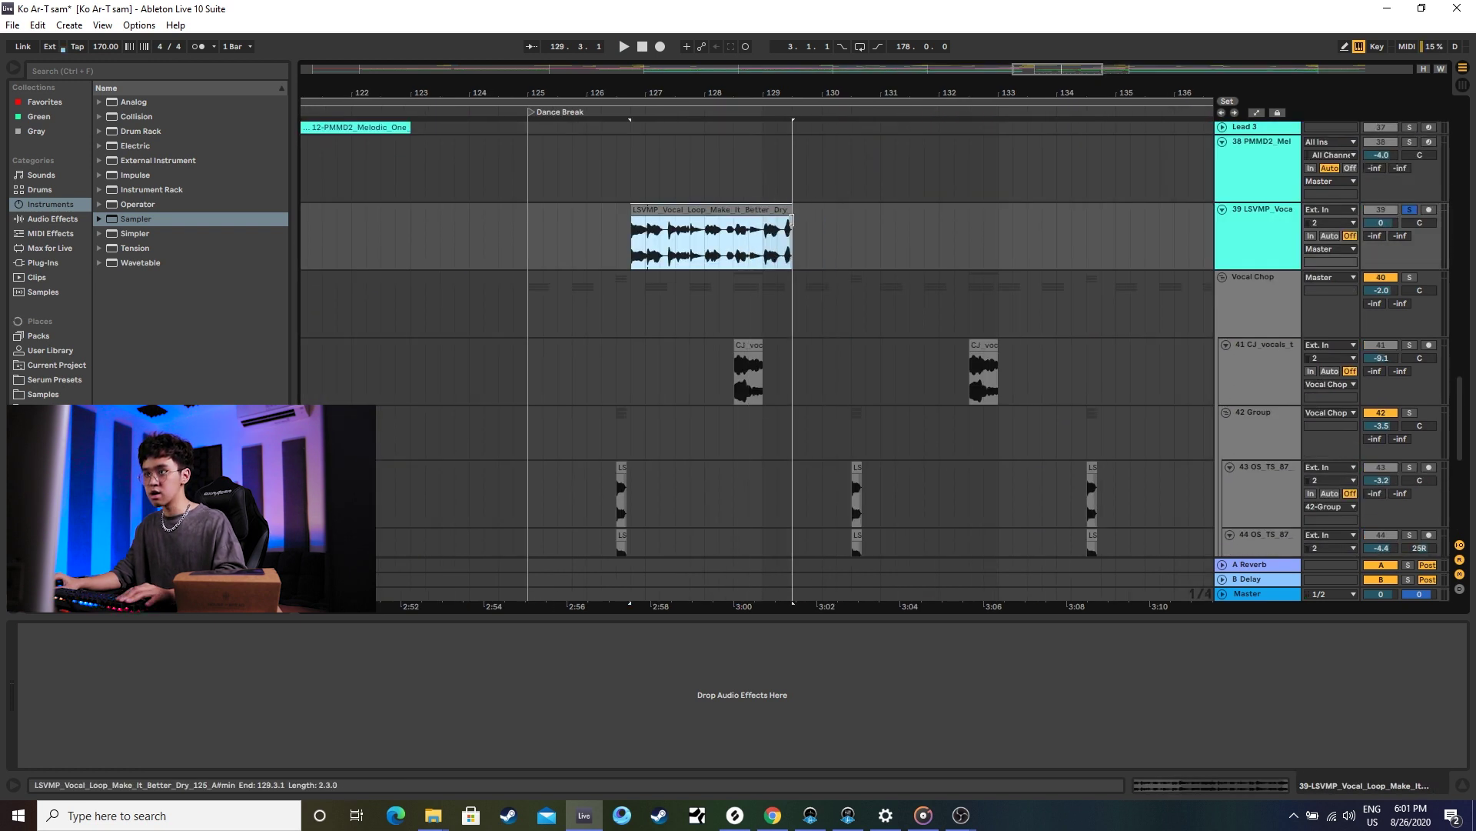
pyautogui.moveTo(632, 223); pyautogui.dragTo(646, 223)
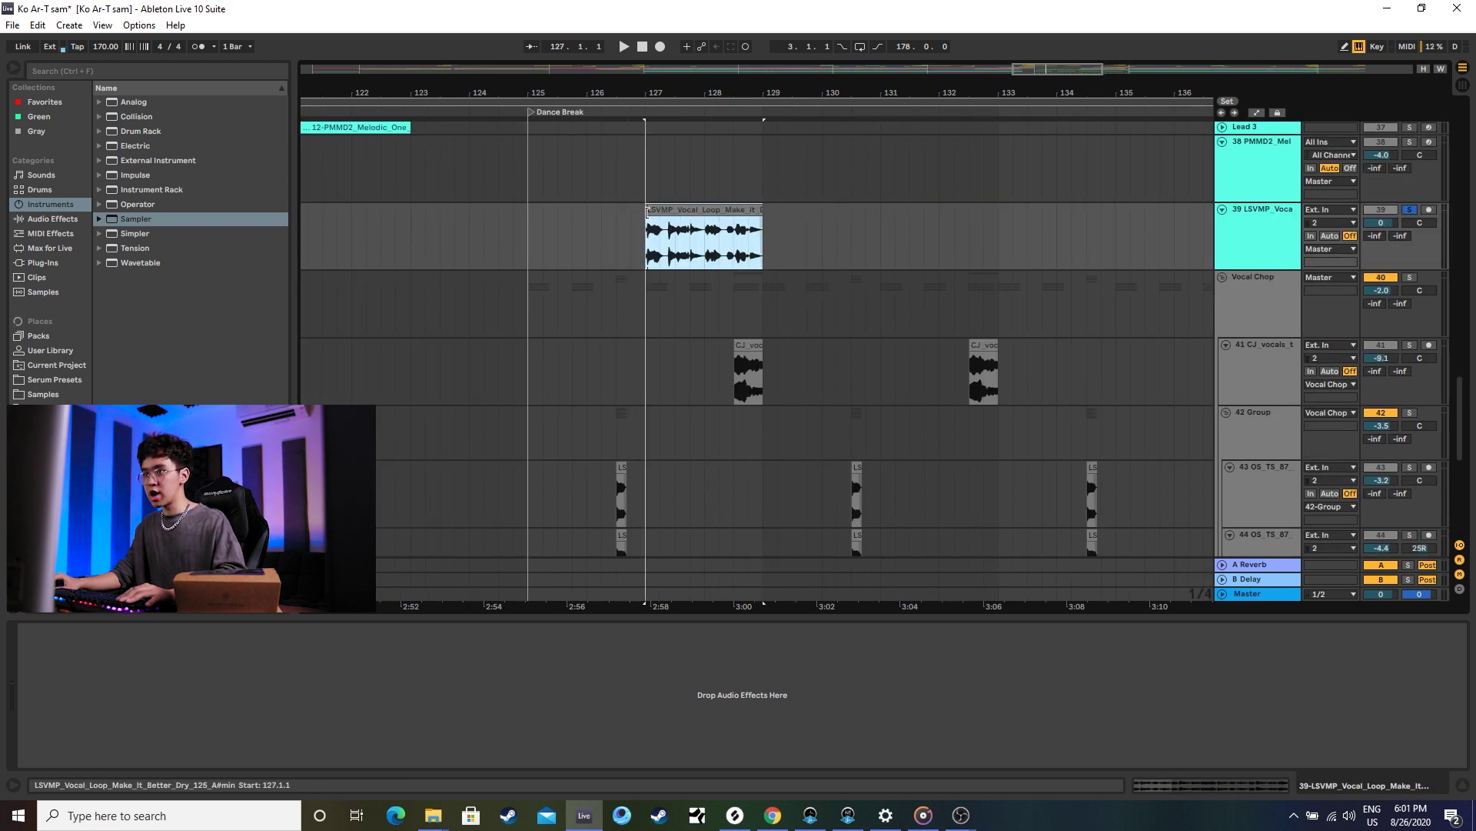
pyautogui.click(1411, 212)
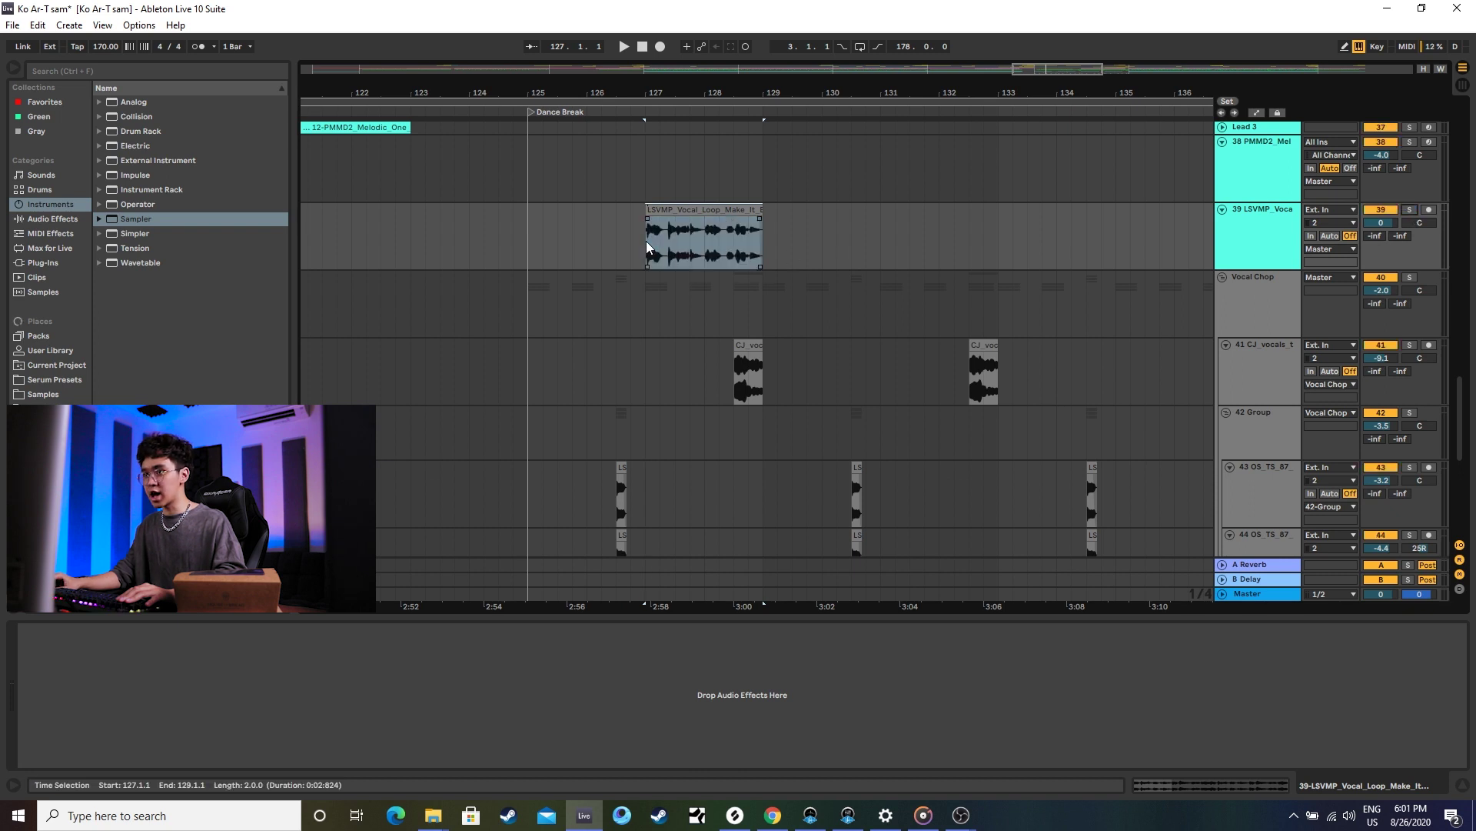
pyautogui.click(1409, 211)
pyautogui.press('space')
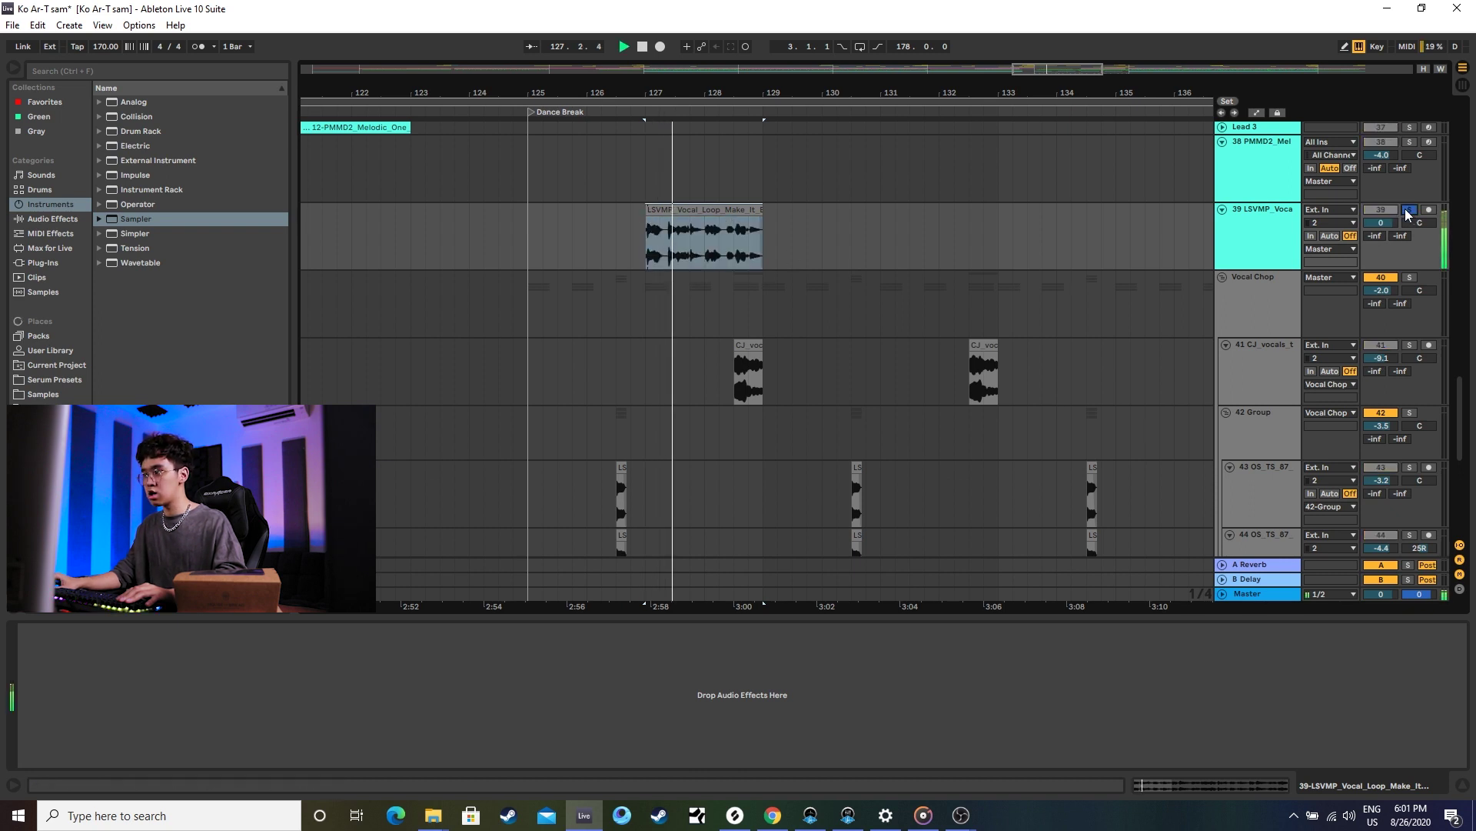
# Cut the vocal loop down to short chops, two starting at 125.2.1 and one just before bar 127, and play them.
pyautogui.click(651, 229)
pyautogui.moveTo(646, 241); pyautogui.dragTo(631, 242)
pyautogui.moveTo(746, 227); pyautogui.dragTo(644, 243)
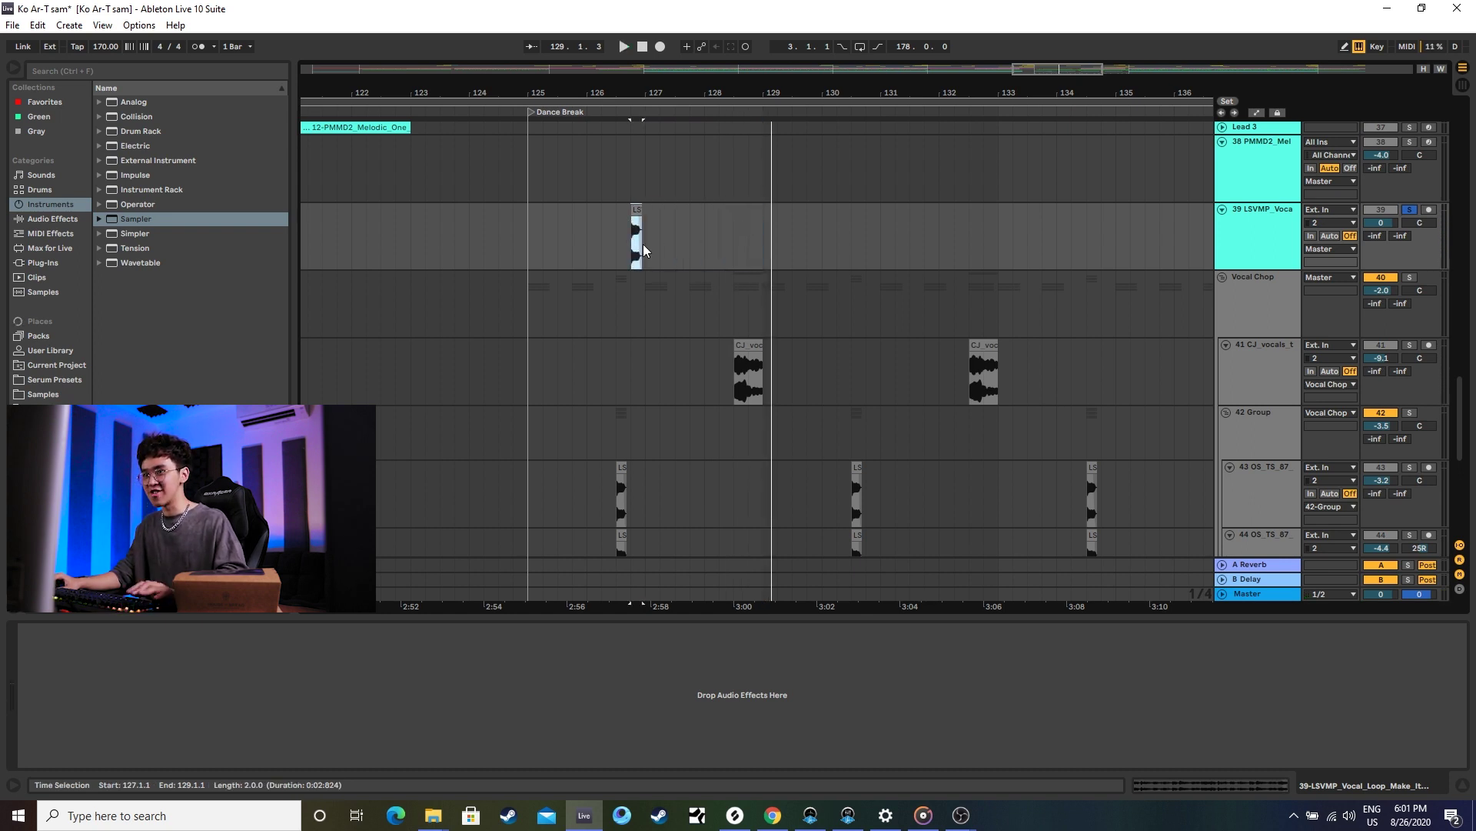
pyautogui.hotkey('ctrl', 'z')
pyautogui.press('space')
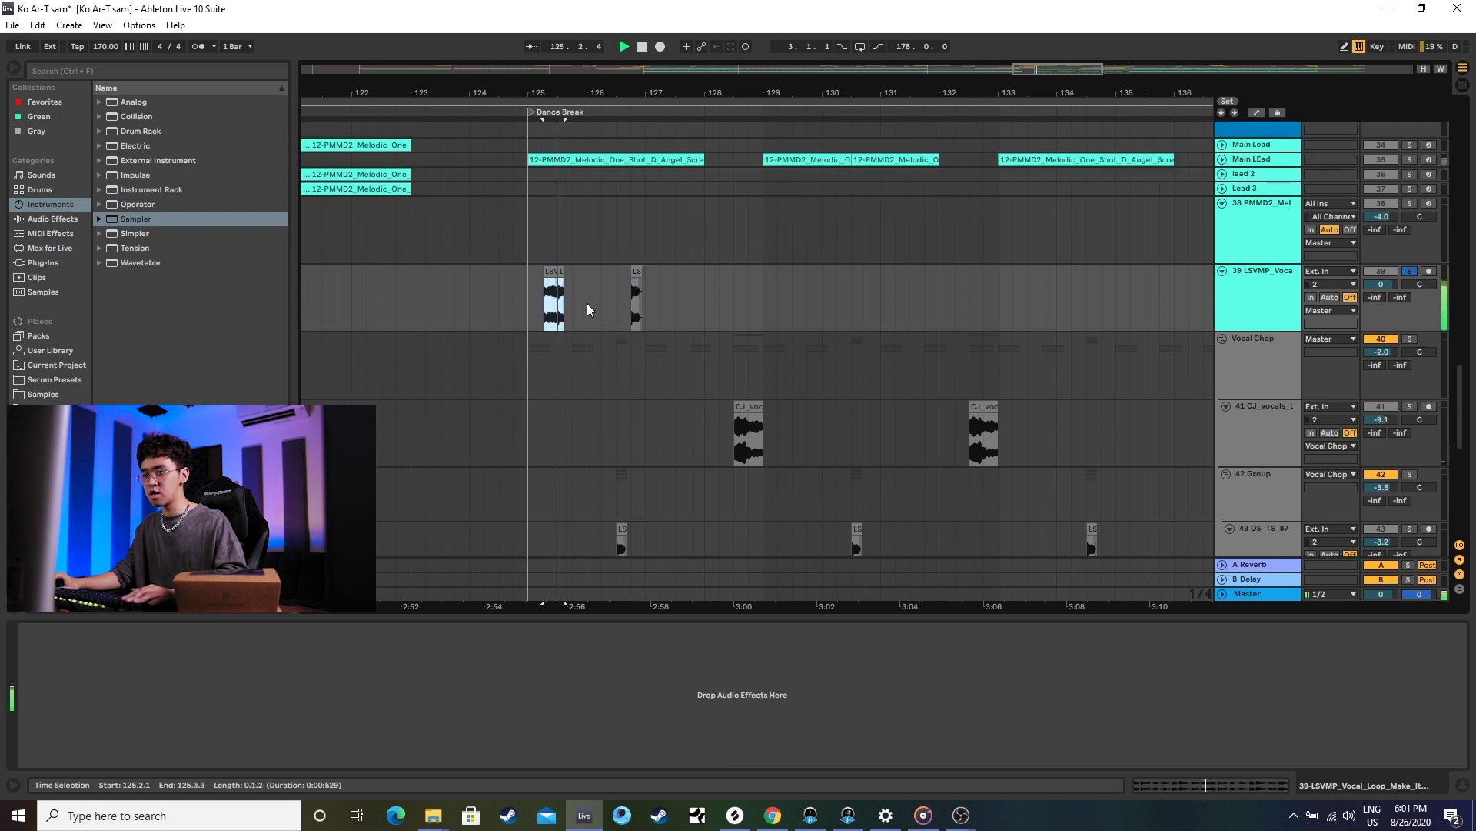
# Try extending the vocal chop at 125.2.1 to 126.4.1, and undo the extension.
pyautogui.click(567, 280)
pyautogui.moveTo(561, 272); pyautogui.dragTo(629, 292)
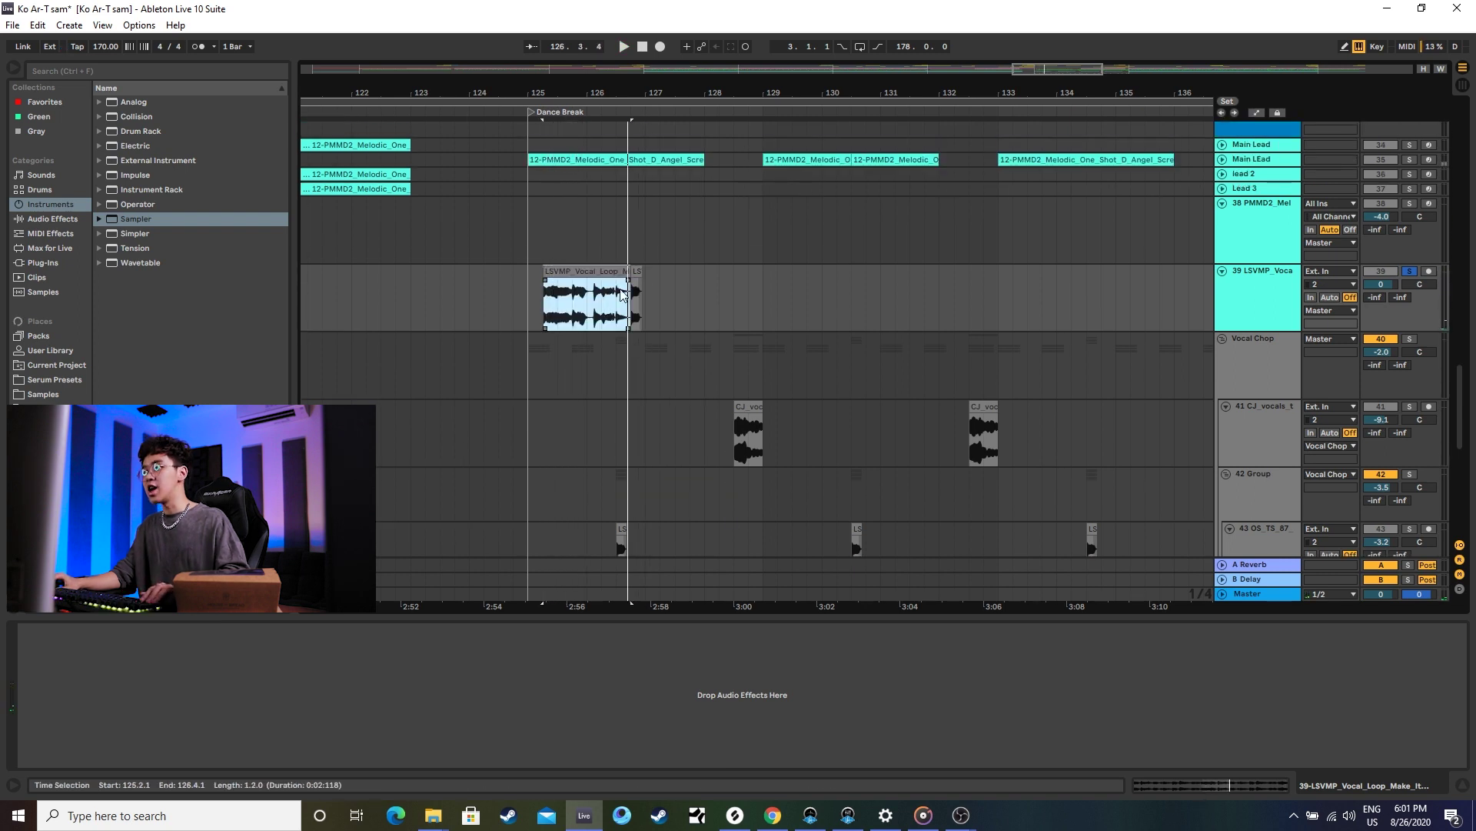
pyautogui.hotkey('ctrl', 'z')
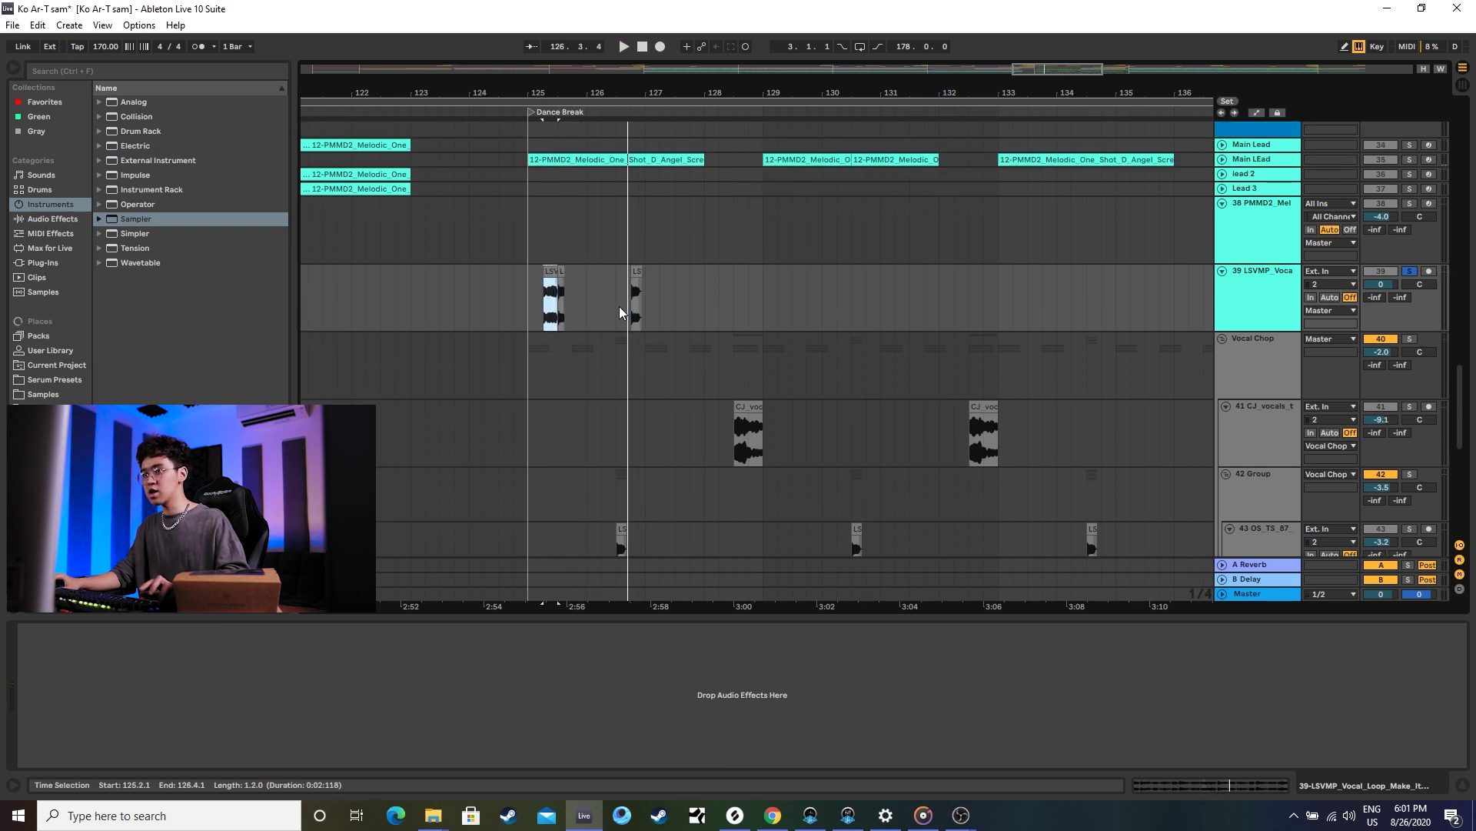
# Play the soloed vocal chops from 125.2.1 and release the solo on track 39.
pyautogui.click(547, 304)
pyautogui.press('space')
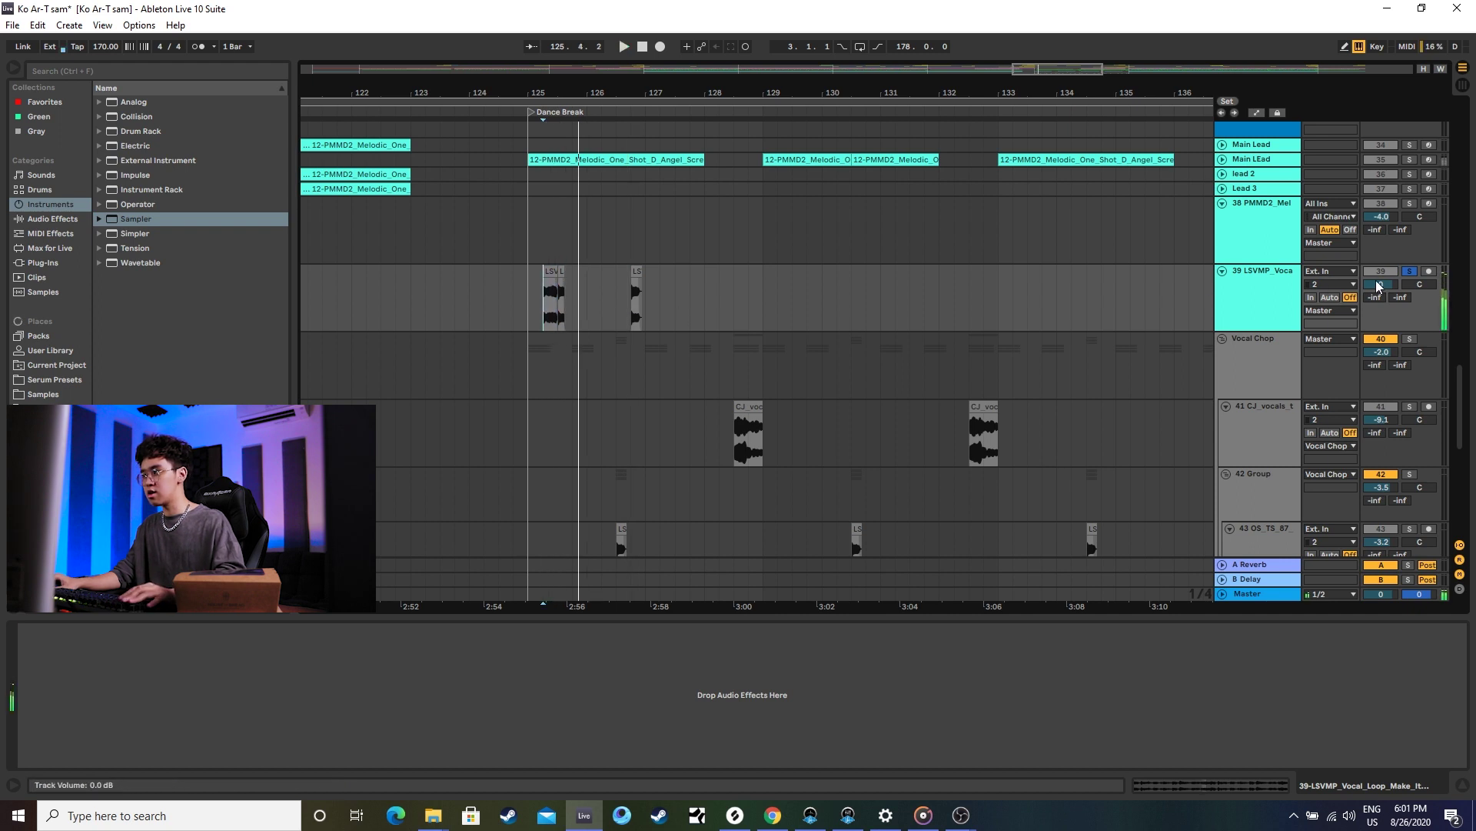
pyautogui.click(1410, 275)
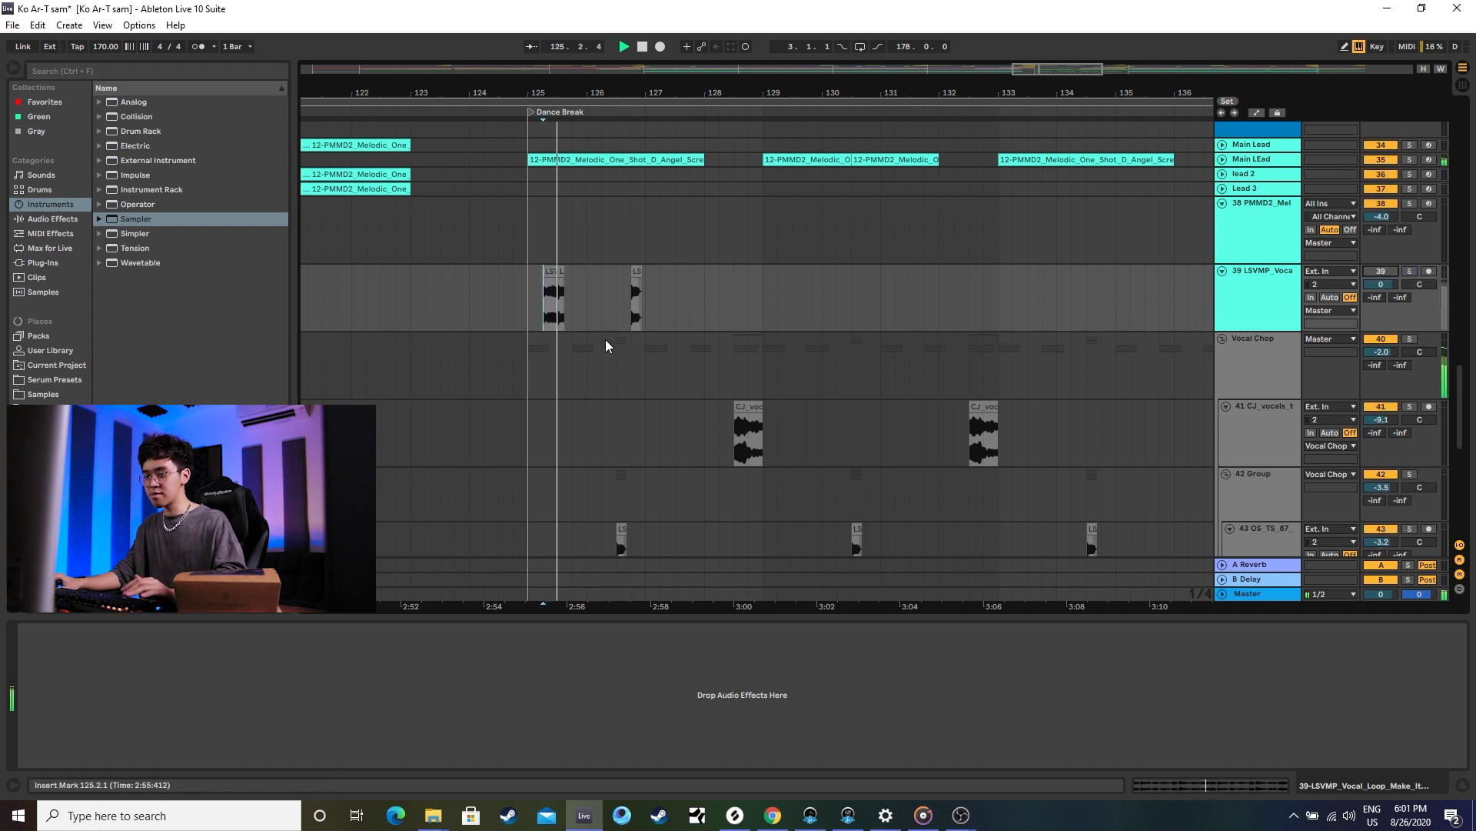
# Place the insert marker at bar 125 on the 47 LSVMP vocal track and show its effects and the neighbouring chop tracks.
pyautogui.scroll(-2, 590, 343)
pyautogui.click(533, 235)
pyautogui.press('space')
pyautogui.scroll(-8, 533, 239)
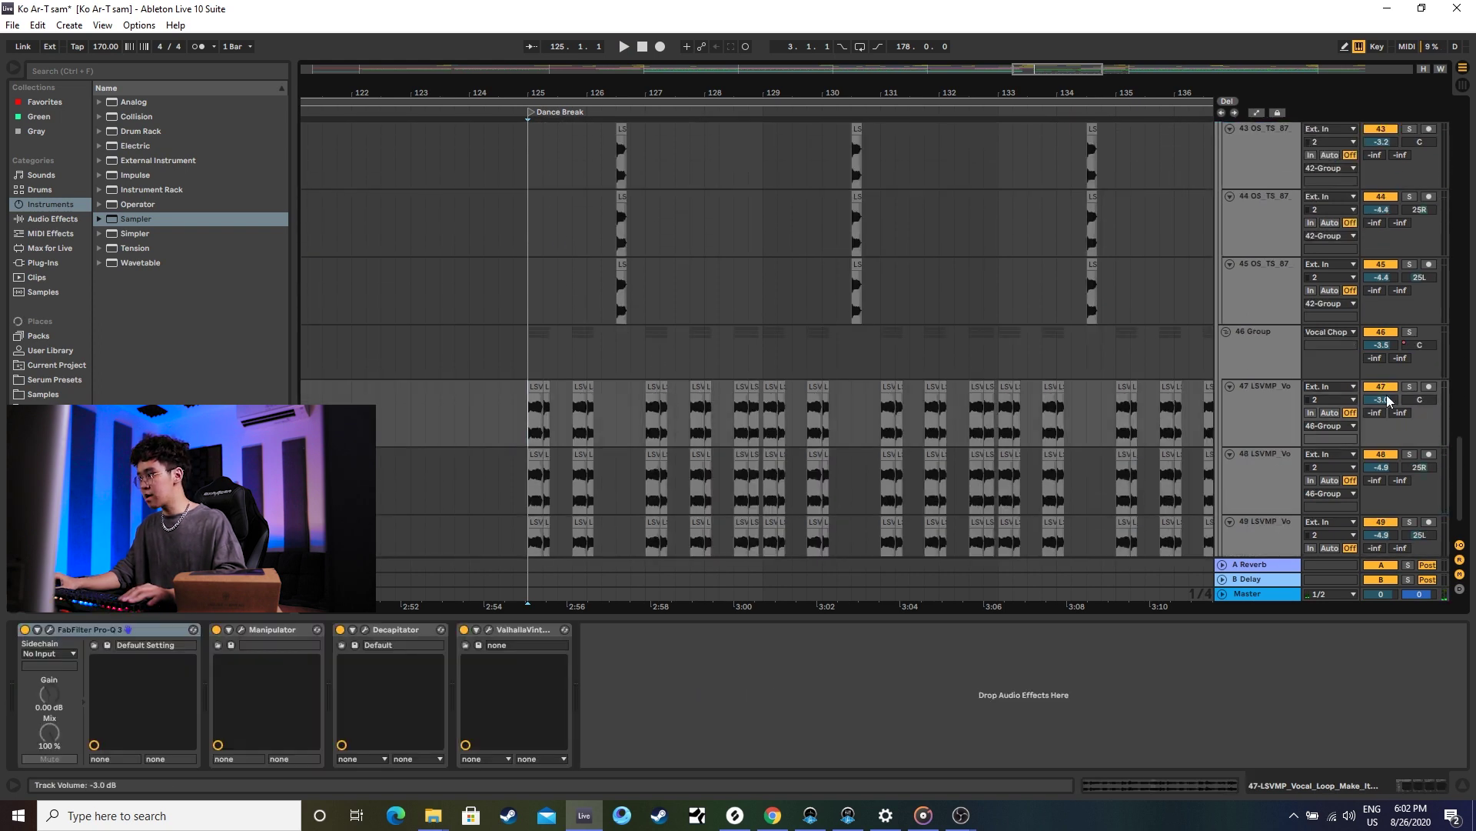
# Solo the vocal chop layers on tracks 47, 48 and 49 one at a time and audition them from bar 125.
pyautogui.click(1410, 386)
pyautogui.press('space')
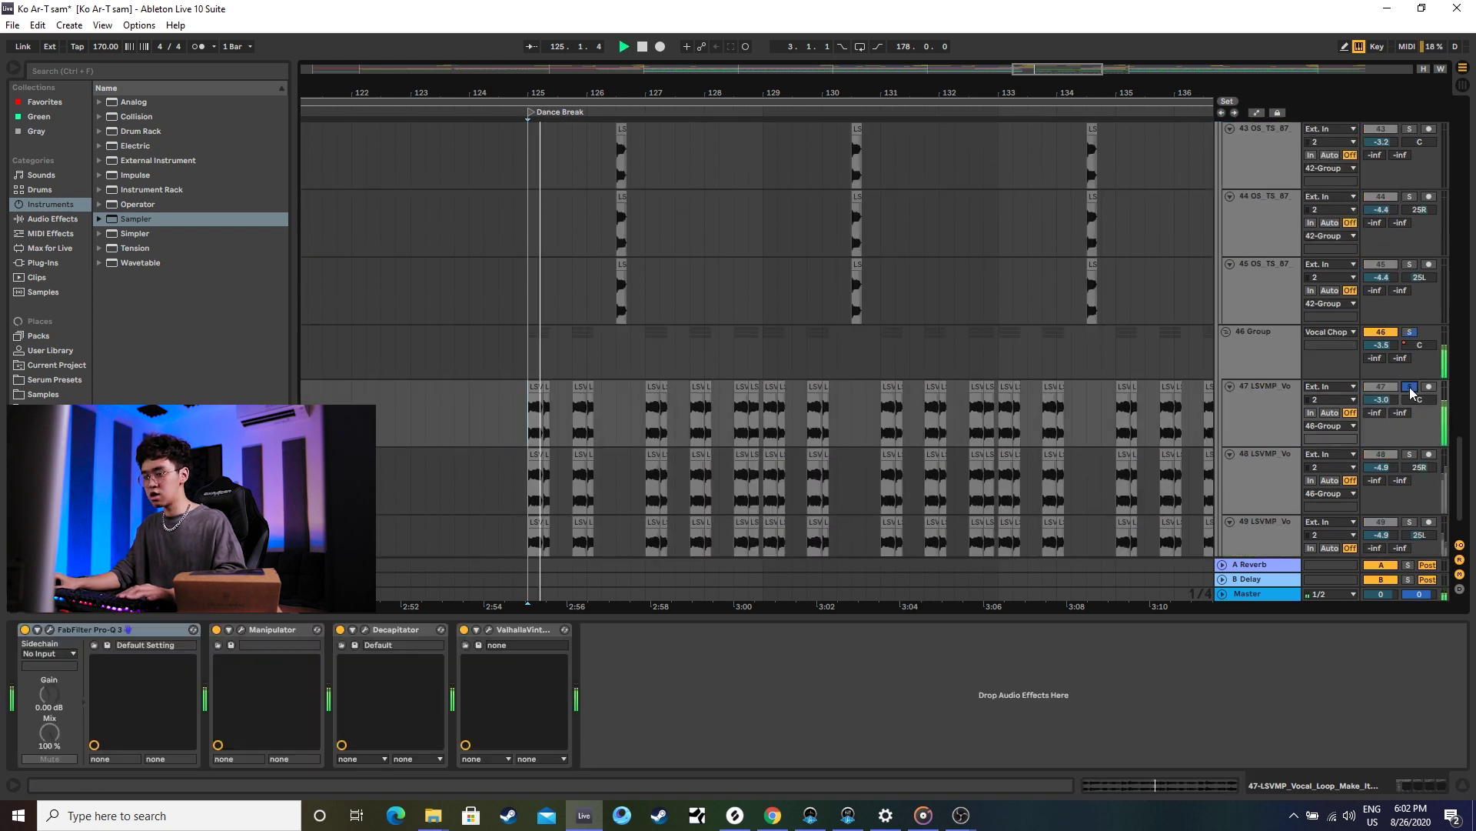
pyautogui.click(1411, 455)
pyautogui.scroll(-2, 1410, 455)
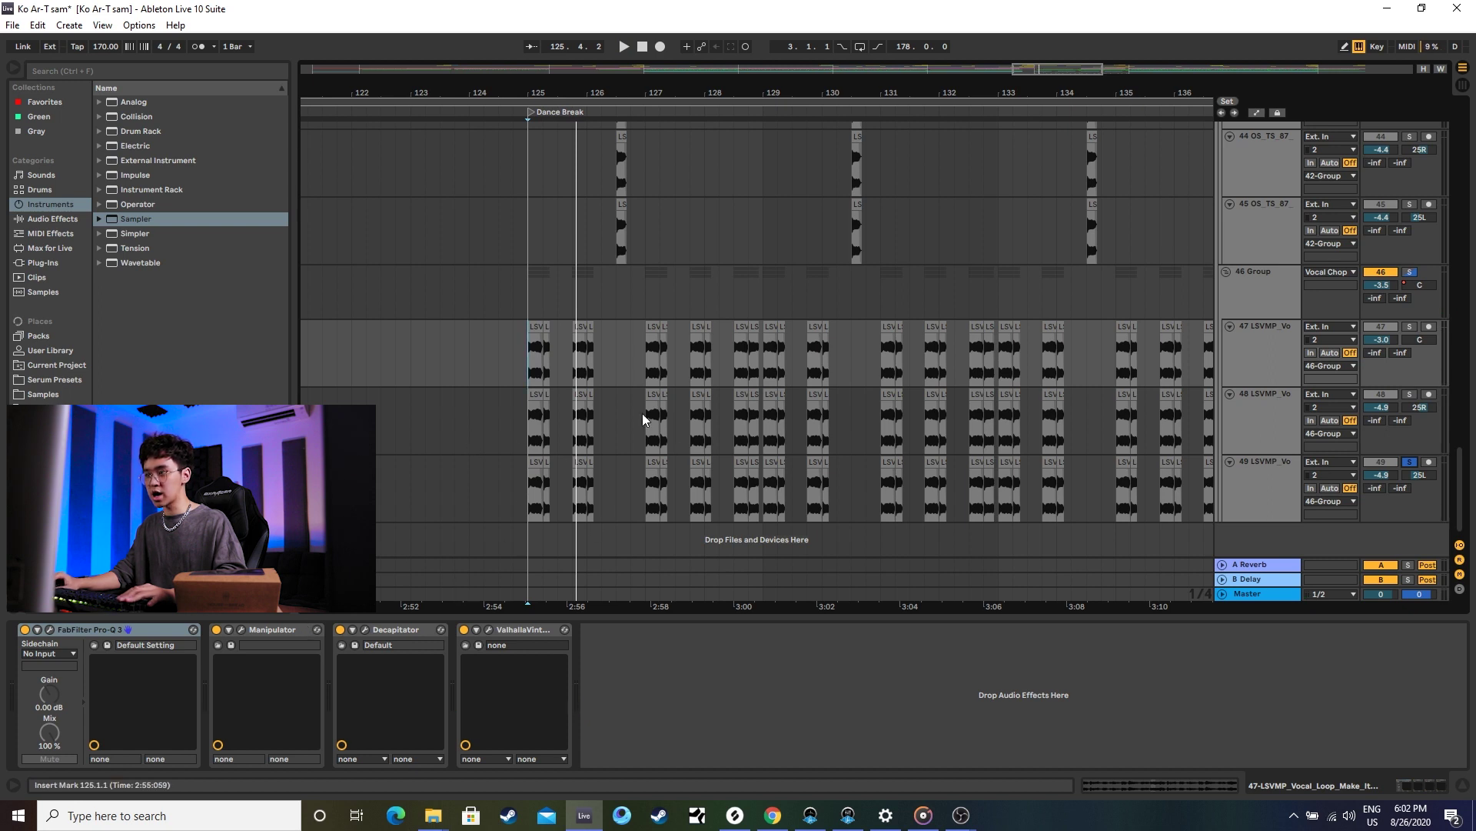
pyautogui.press('space')
pyautogui.scroll(6, 1345, 330)
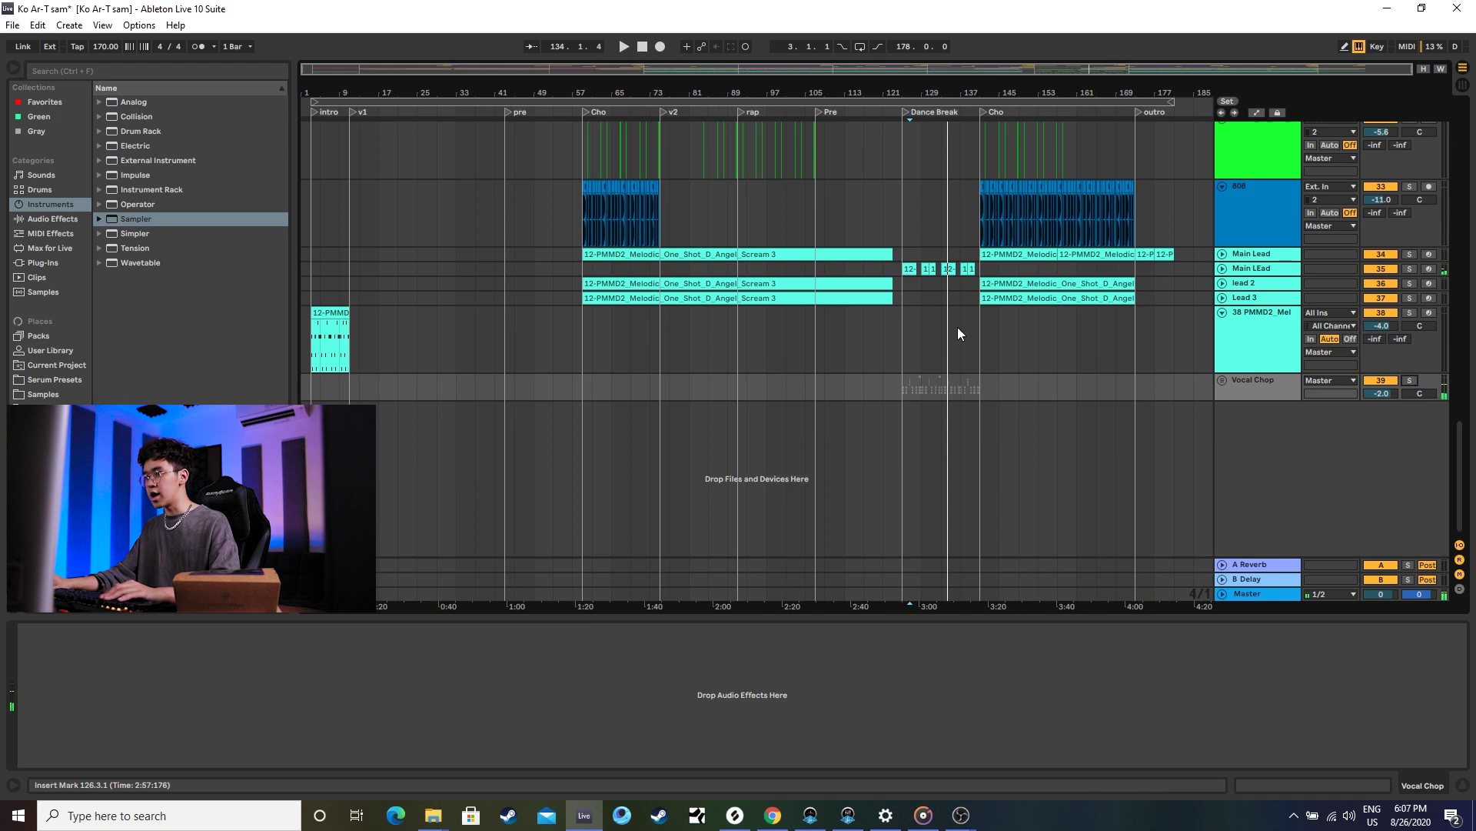
# Play the arrangement from bar 133 through the end of the Dance Break into the final chorus, reviewing its tracks from leads up to FX.
pyautogui.click(954, 339)
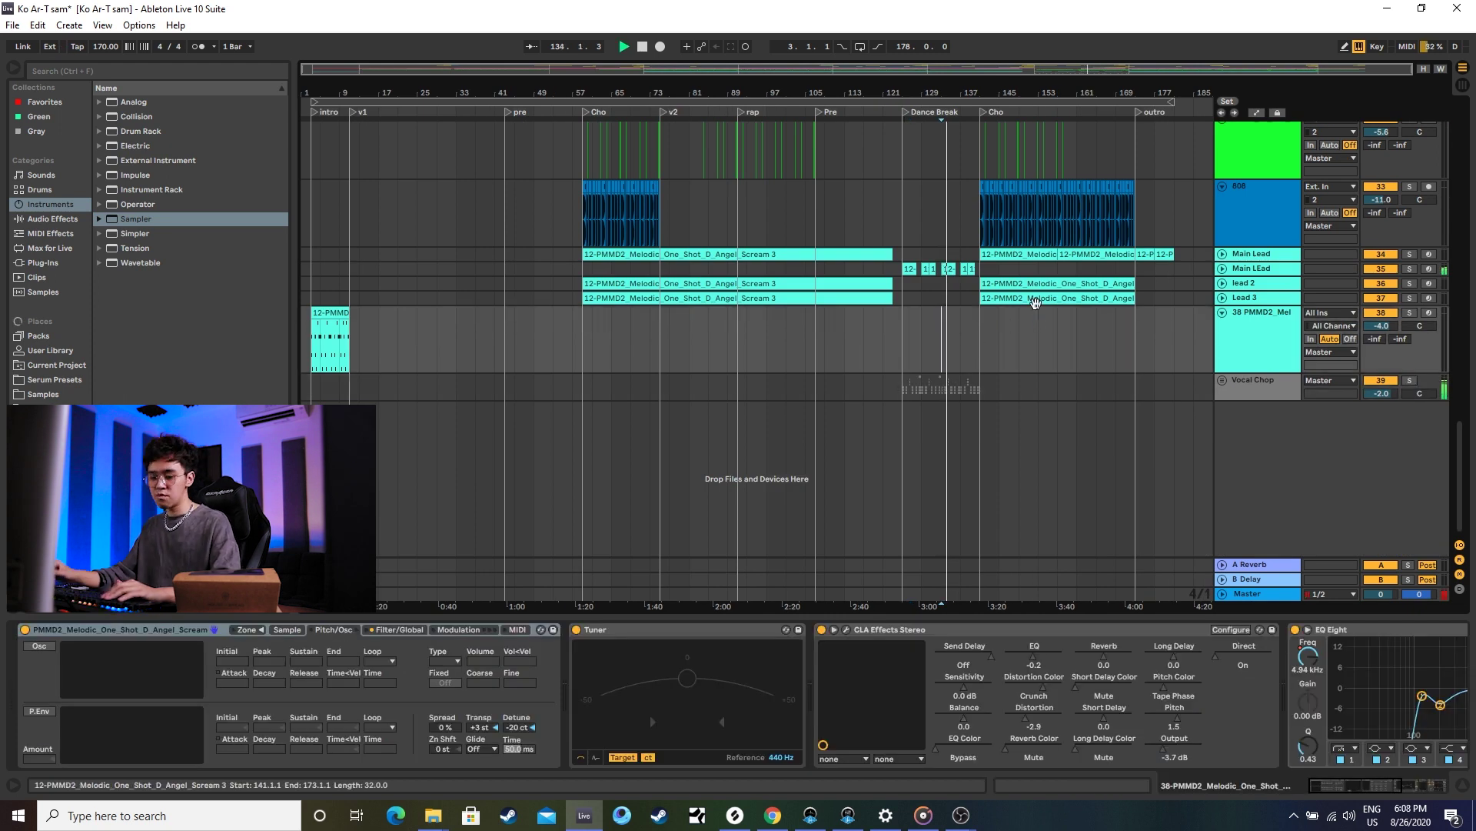
pyautogui.scroll(6, 1037, 321)
pyautogui.scroll(9, 1039, 319)
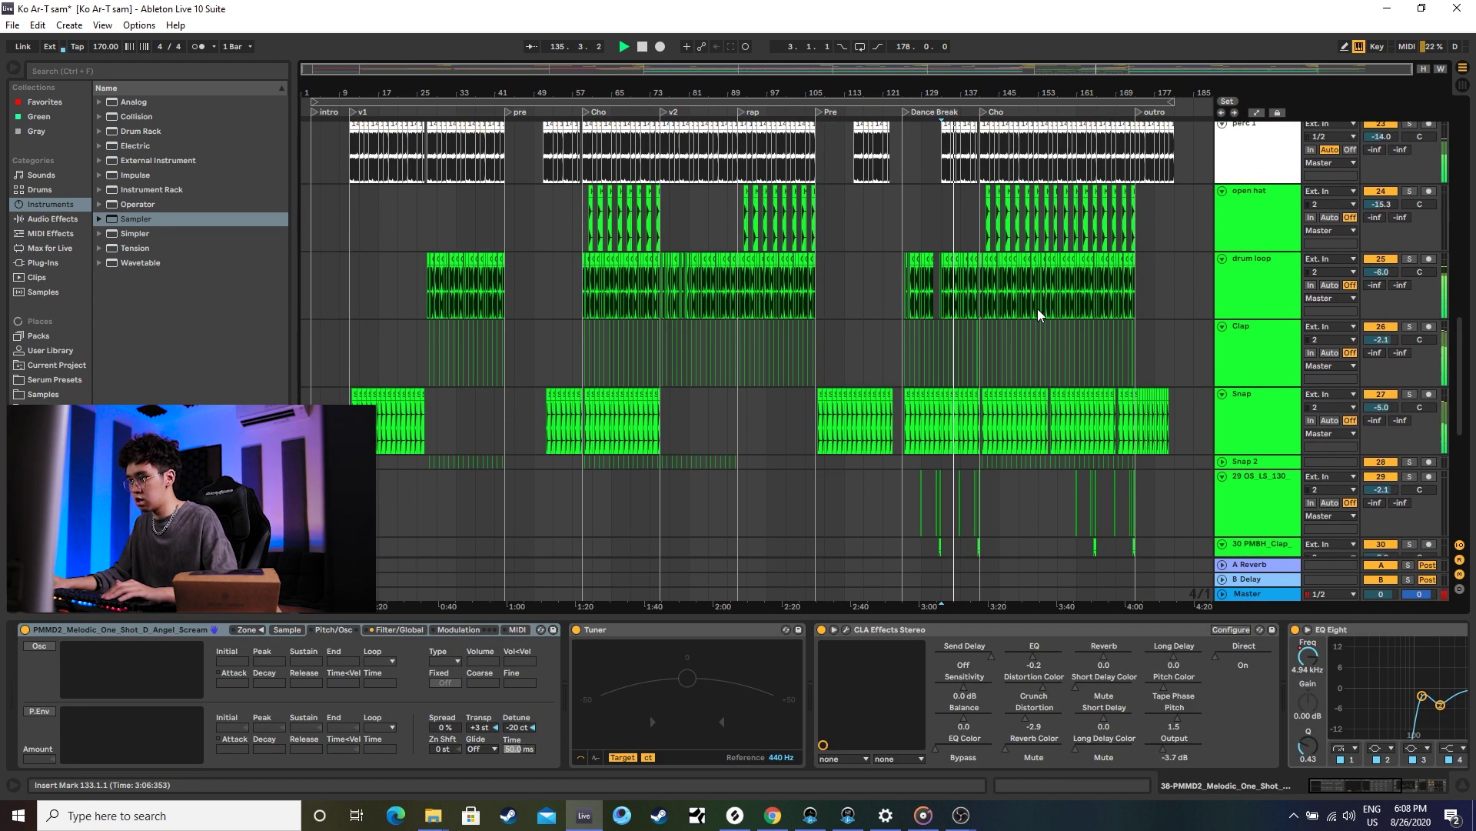
pyautogui.scroll(3, 1045, 329)
pyautogui.scroll(4, 1046, 332)
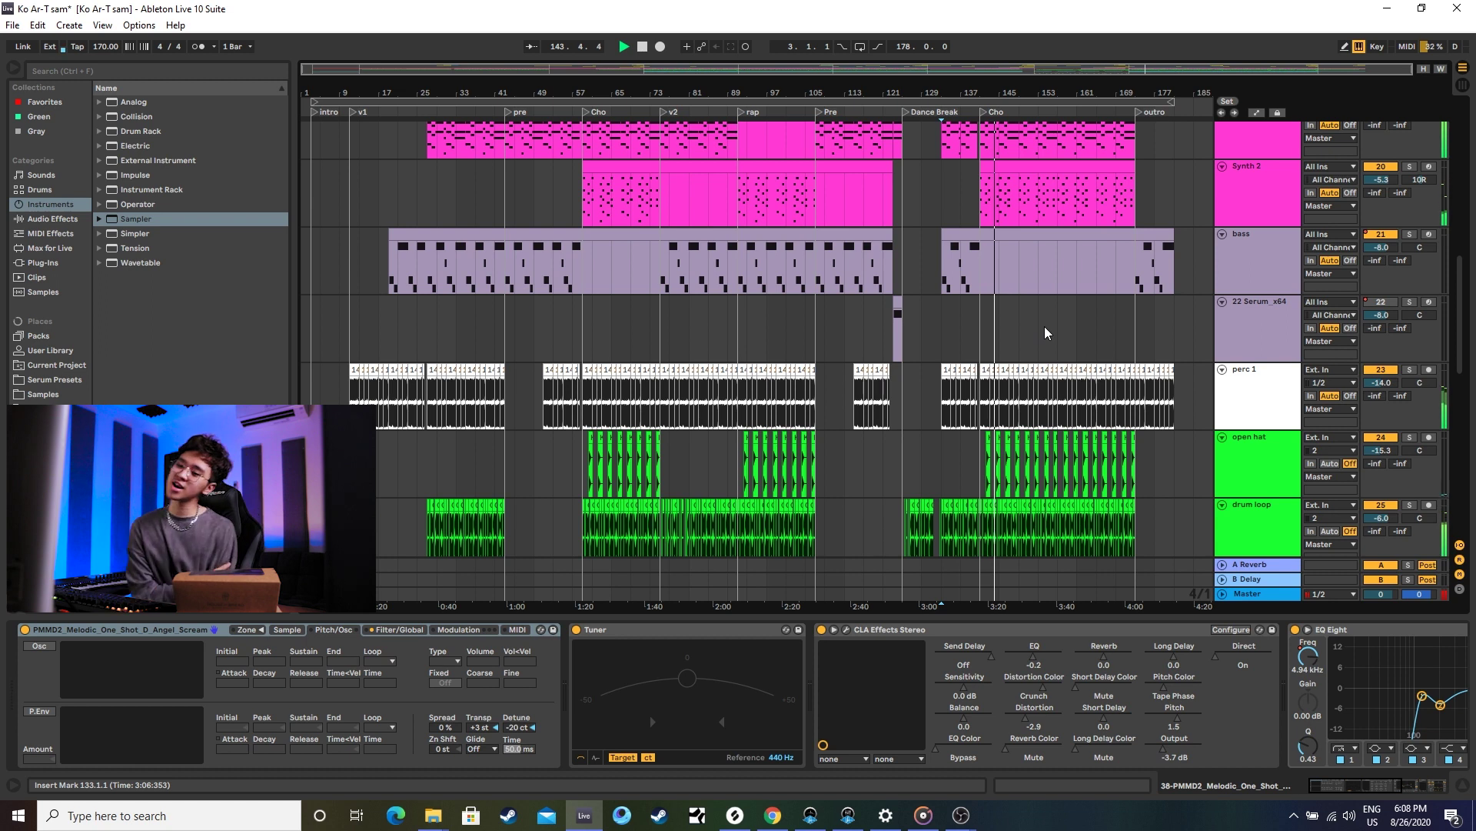
pyautogui.scroll(10, 1046, 333)
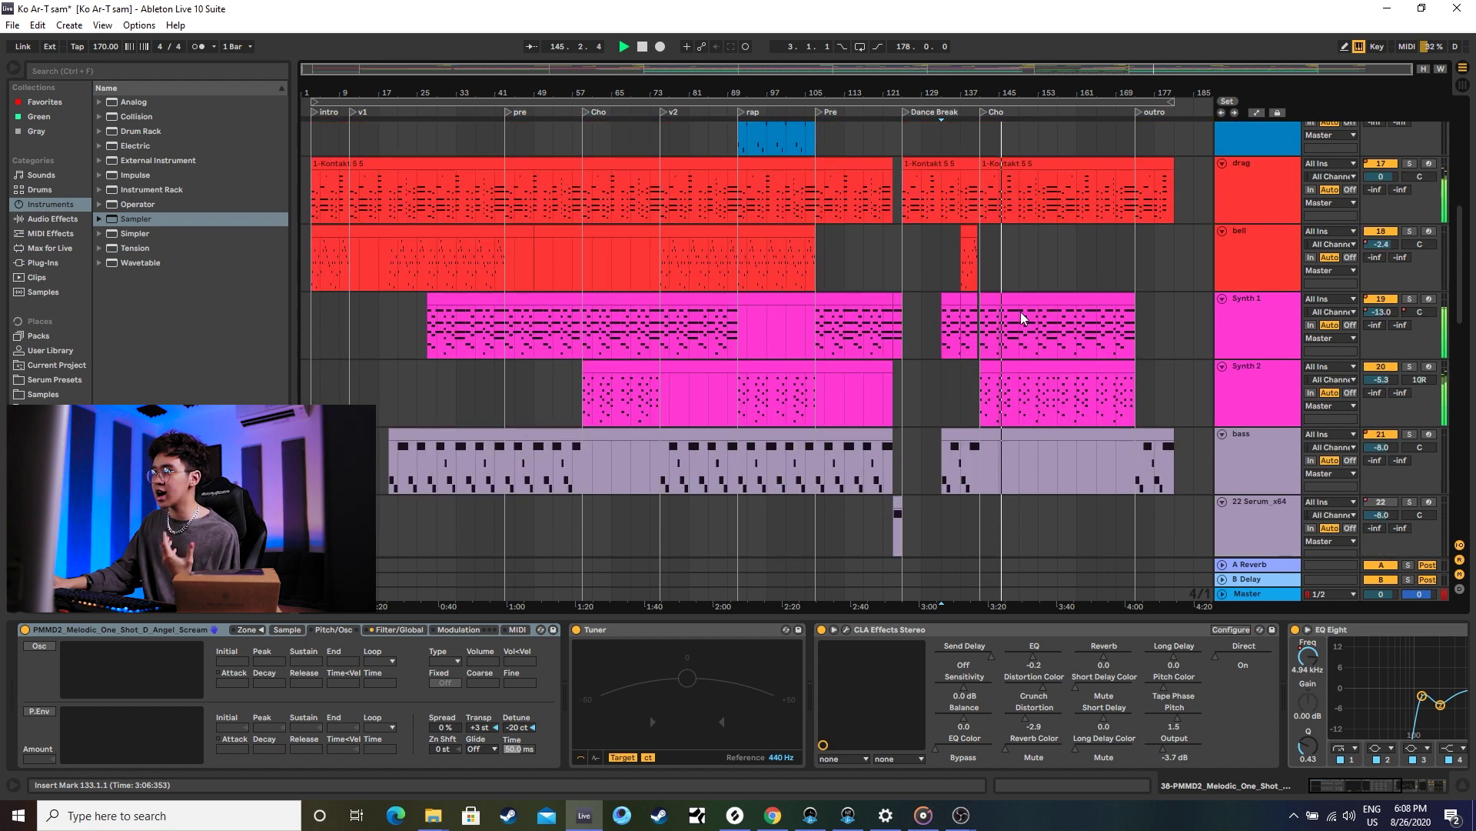
pyautogui.scroll(4, 1033, 349)
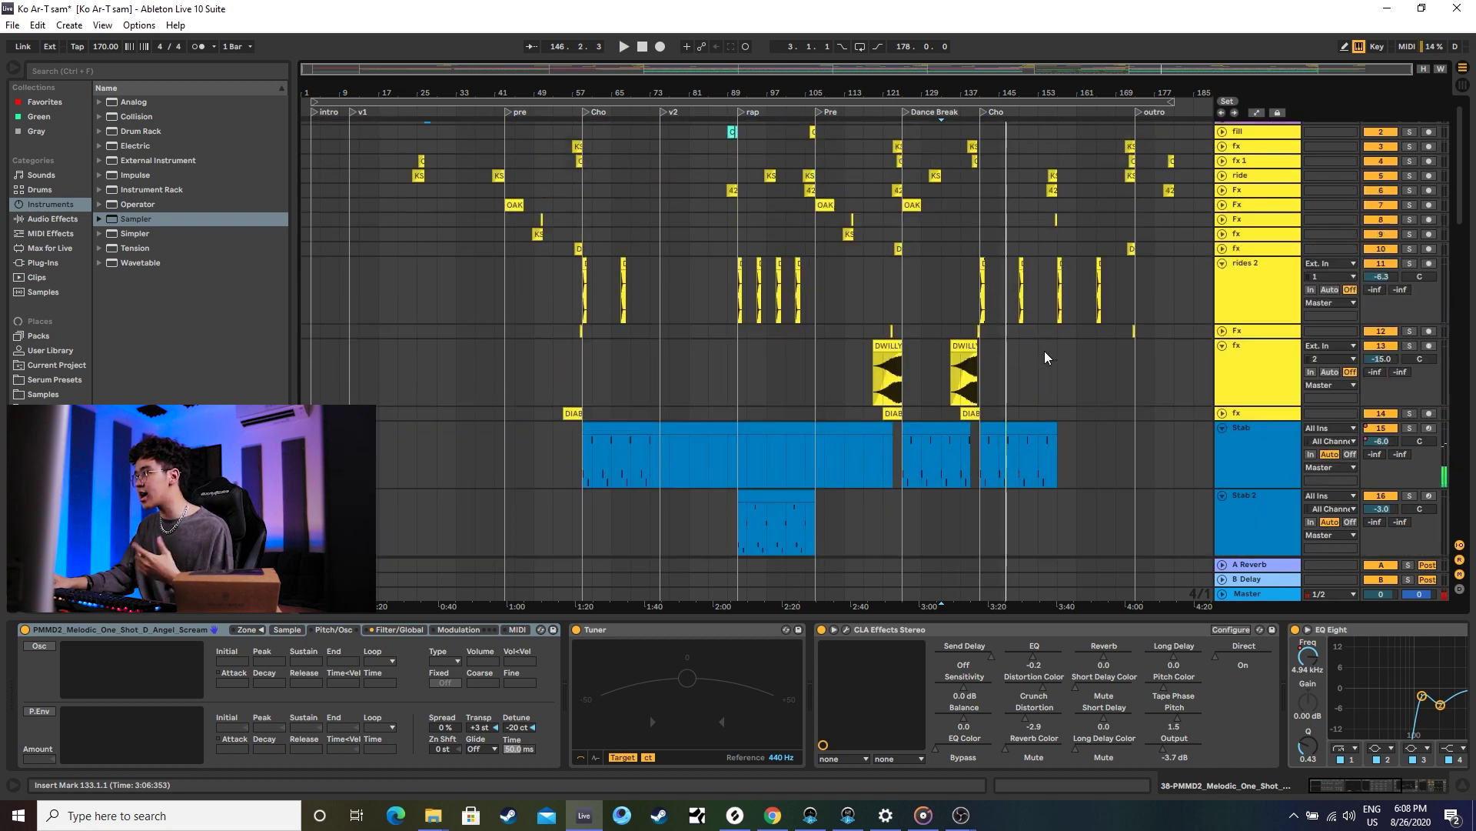
# Place the insert marker at the start of the outro, bar 173, on the rides 2 track.
pyautogui.click(1156, 307)
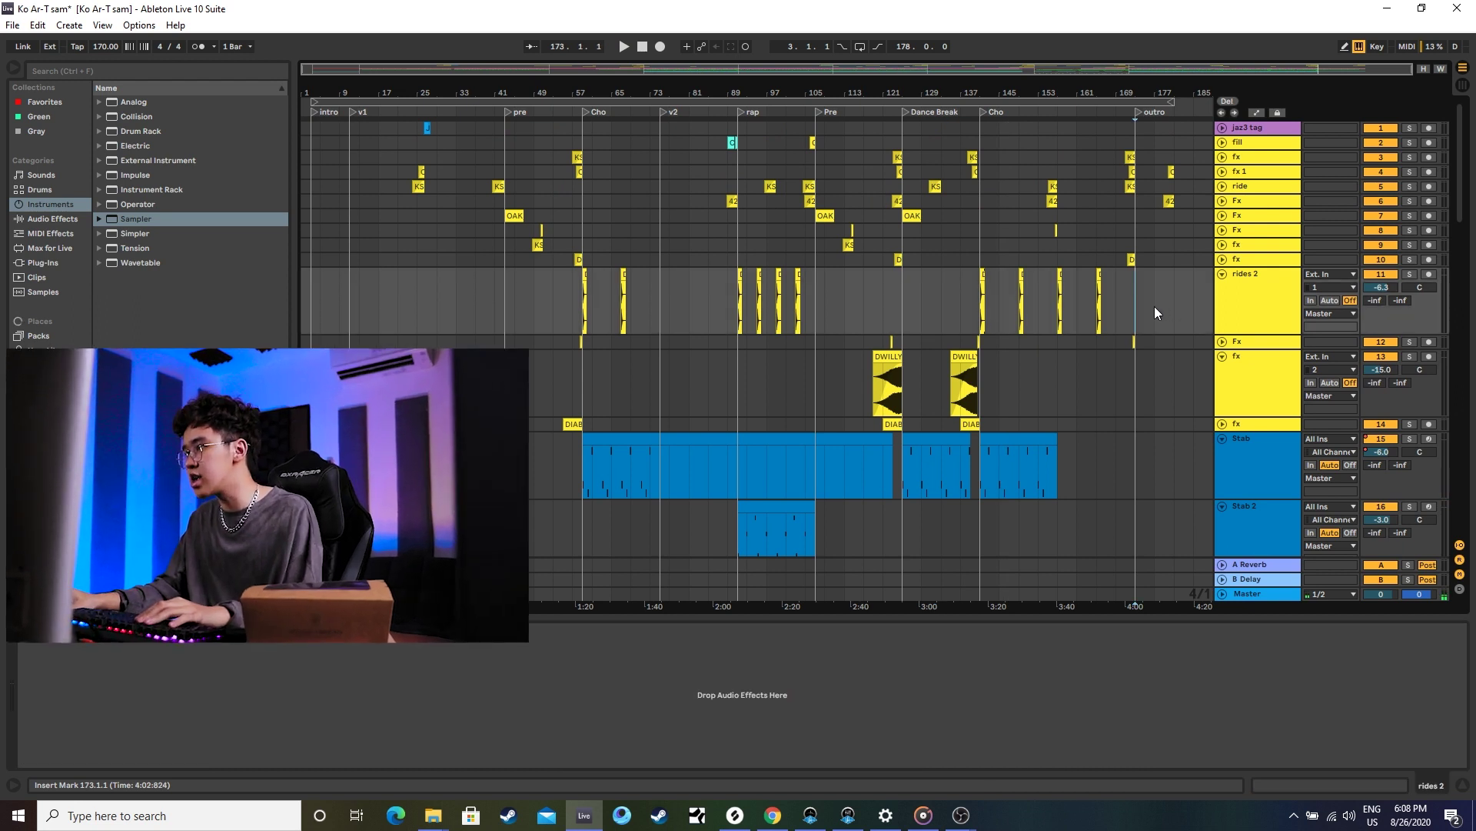